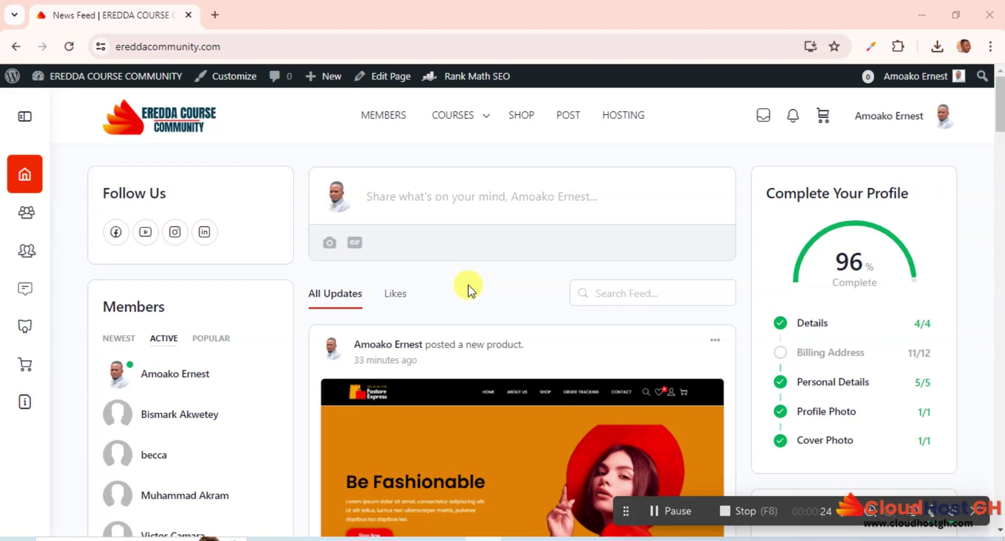
Open the logged-in member's profile and show the order list in its Shop section
{"action": "left_click", "coordinate": [948, 132]}
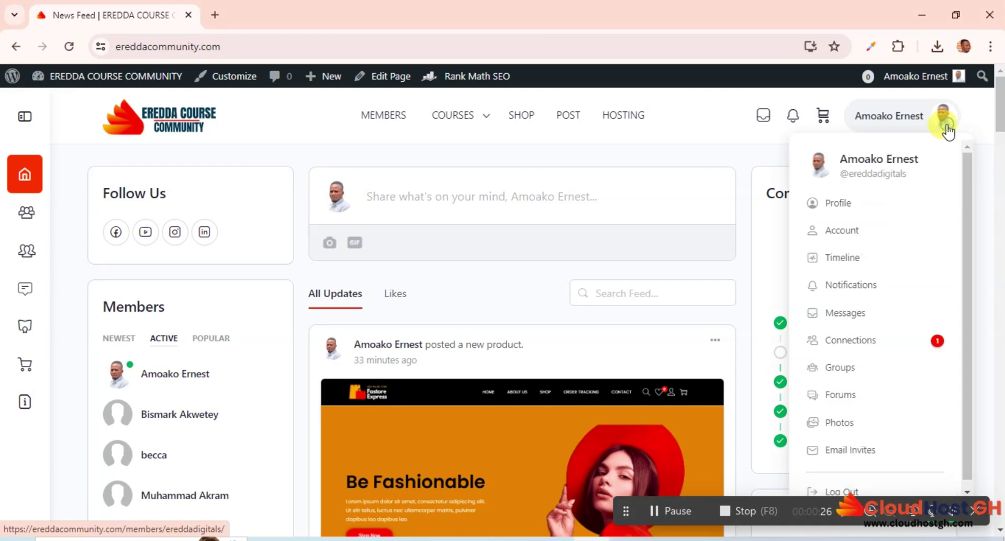
{"action": "mouse_move", "coordinate": [843, 208]}
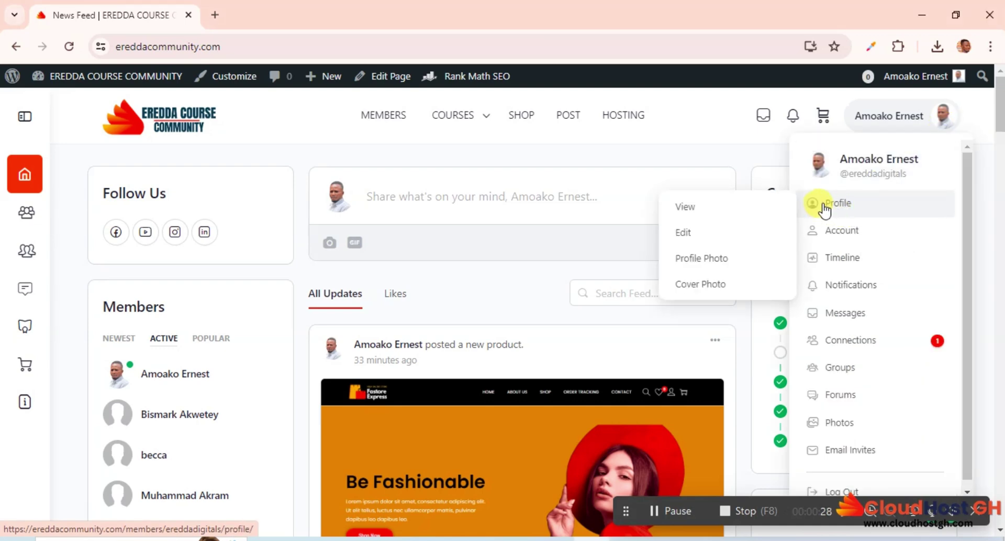
{"action": "left_click", "coordinate": [826, 209]}
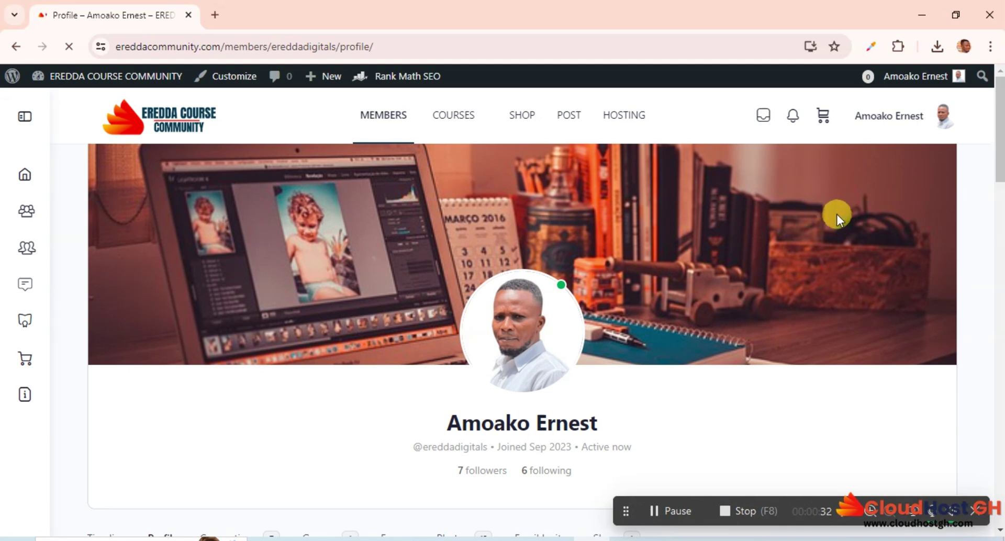
{"action": "scroll", "coordinate": [837, 220], "scroll_direction": "down", "scroll_amount": 5}
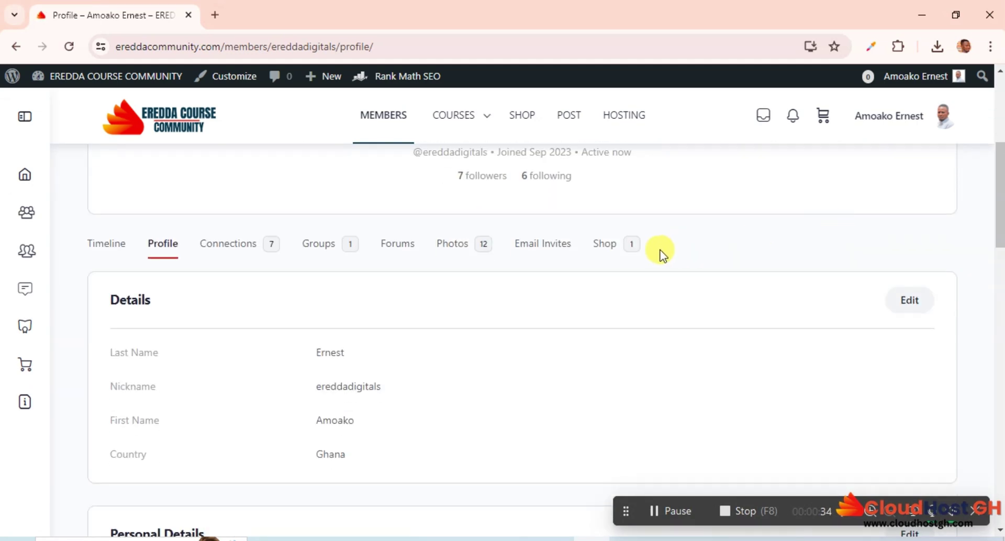
{"action": "left_click", "coordinate": [615, 253]}
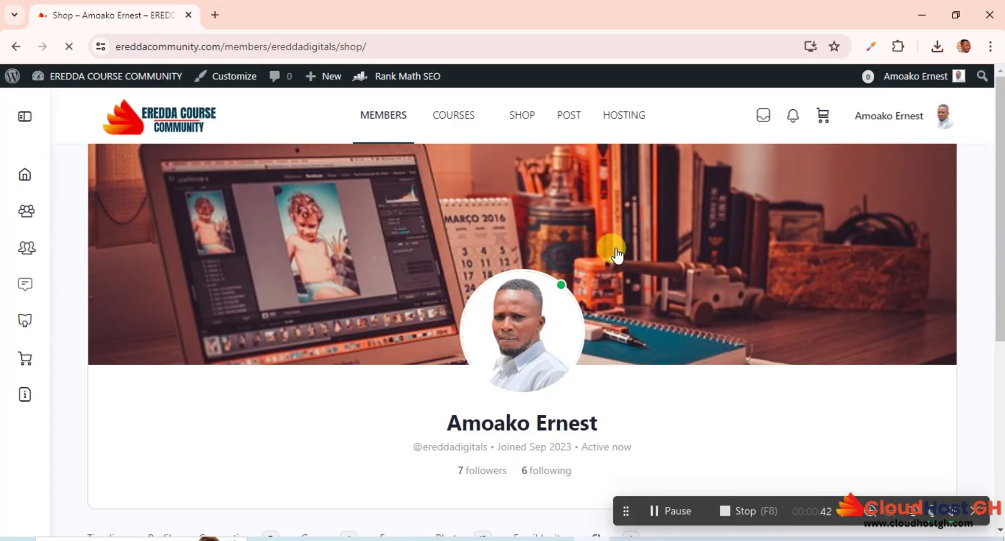
{"action": "scroll", "coordinate": [752, 251], "scroll_direction": "down", "scroll_amount": 6}
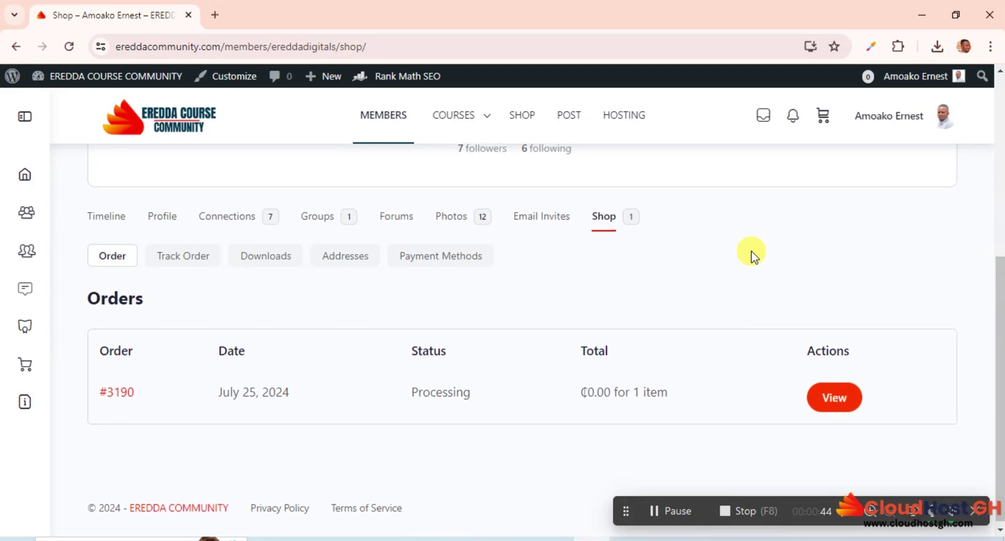
{"action": "scroll", "coordinate": [473, 400], "scroll_direction": "up", "scroll_amount": 2}
{"action": "scroll", "coordinate": [357, 437], "scroll_direction": "down", "scroll_amount": 2}
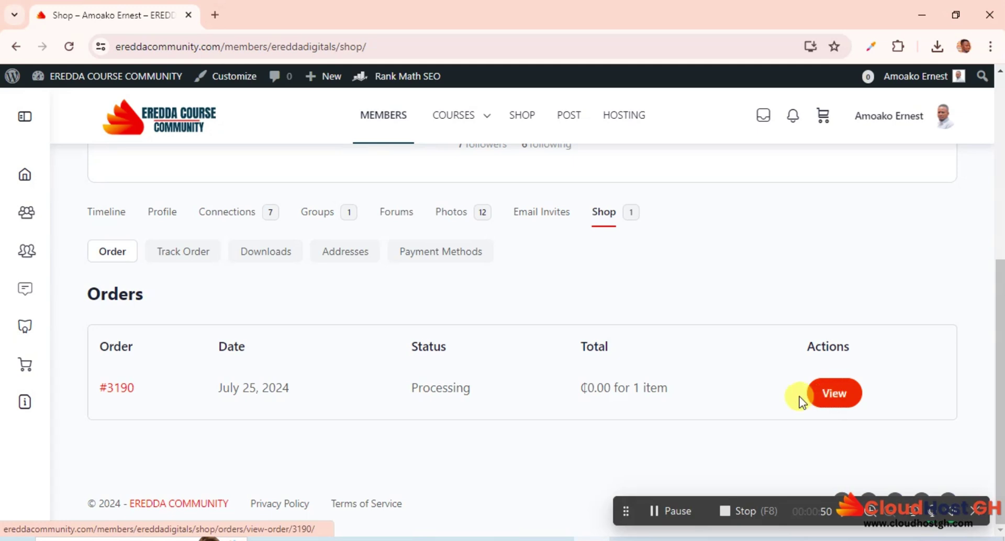
View the listed order's details and follow its download link for Fastore eCommerce Training Materials
{"action": "left_click", "coordinate": [839, 395]}
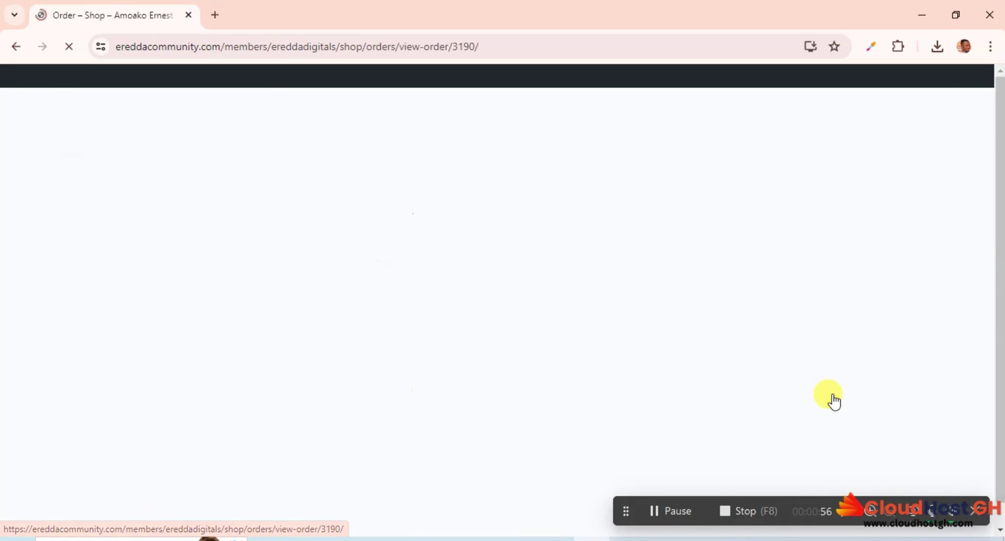
{"action": "scroll", "coordinate": [831, 393], "scroll_direction": "down", "scroll_amount": 6}
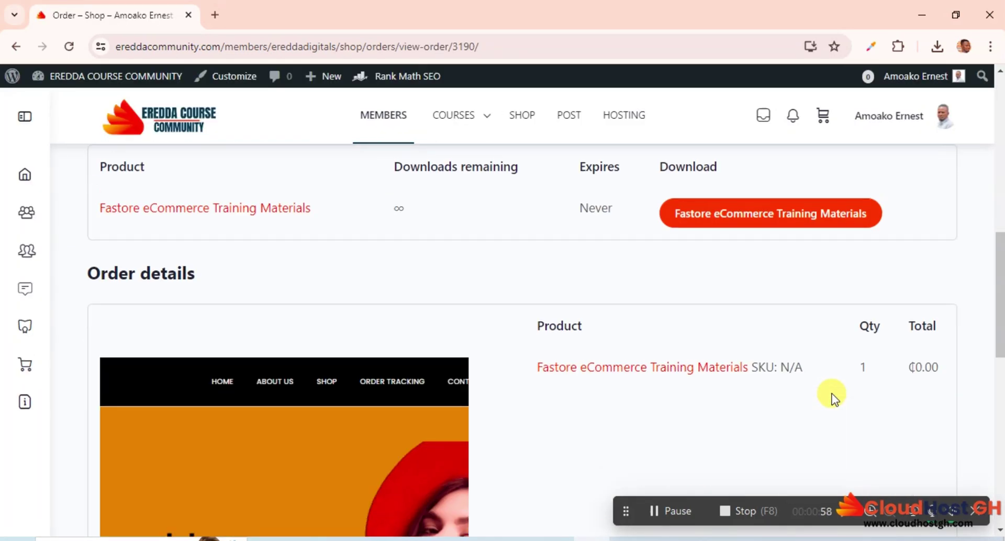
{"action": "scroll", "coordinate": [831, 393], "scroll_direction": "up", "scroll_amount": 1}
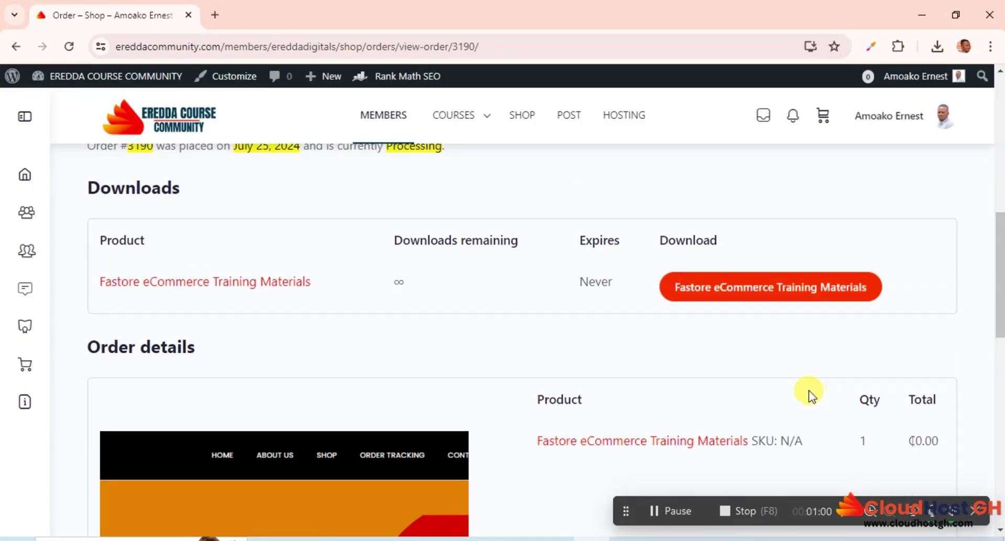
{"action": "scroll", "coordinate": [772, 341], "scroll_direction": "down", "scroll_amount": 5}
{"action": "scroll", "coordinate": [772, 341], "scroll_direction": "up", "scroll_amount": 4}
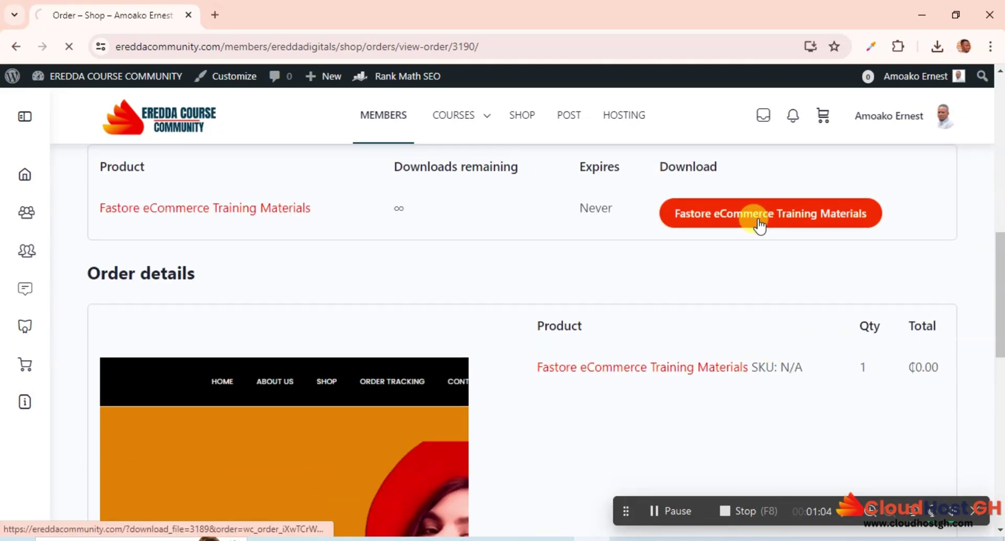
{"action": "left_click", "coordinate": [758, 225]}
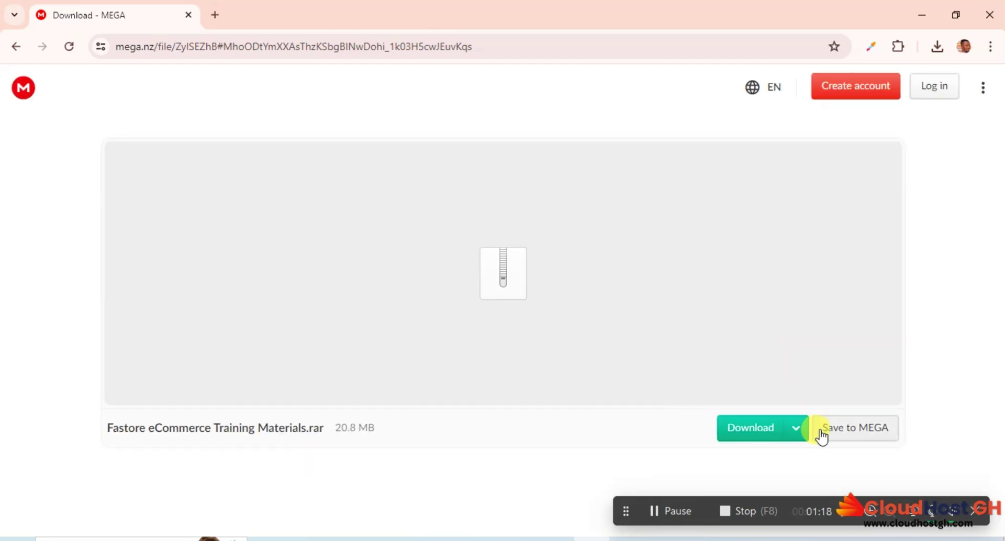
Check the download options for Fastore eCommerce Training Materials.rar and return to the order page
{"action": "left_click", "coordinate": [793, 428]}
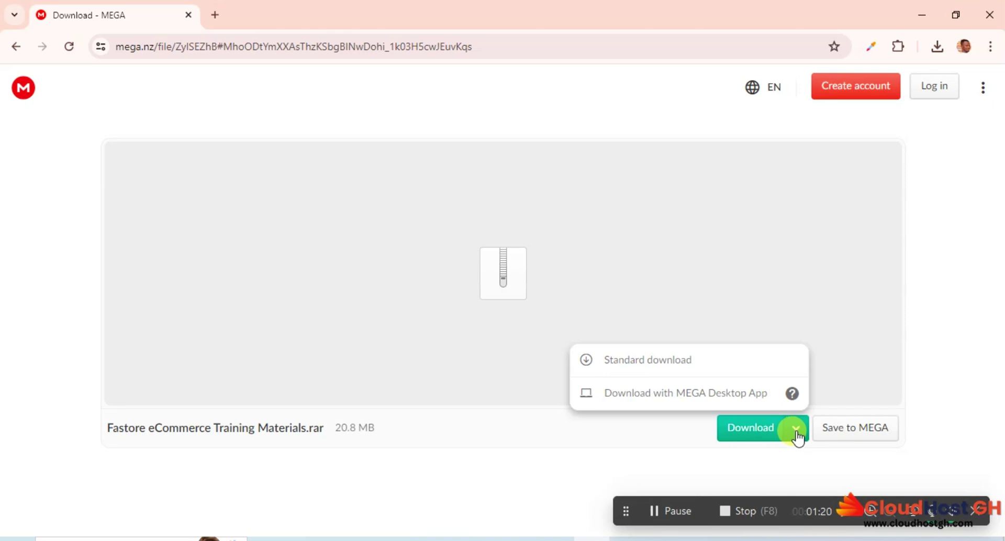
{"action": "left_click", "coordinate": [763, 433]}
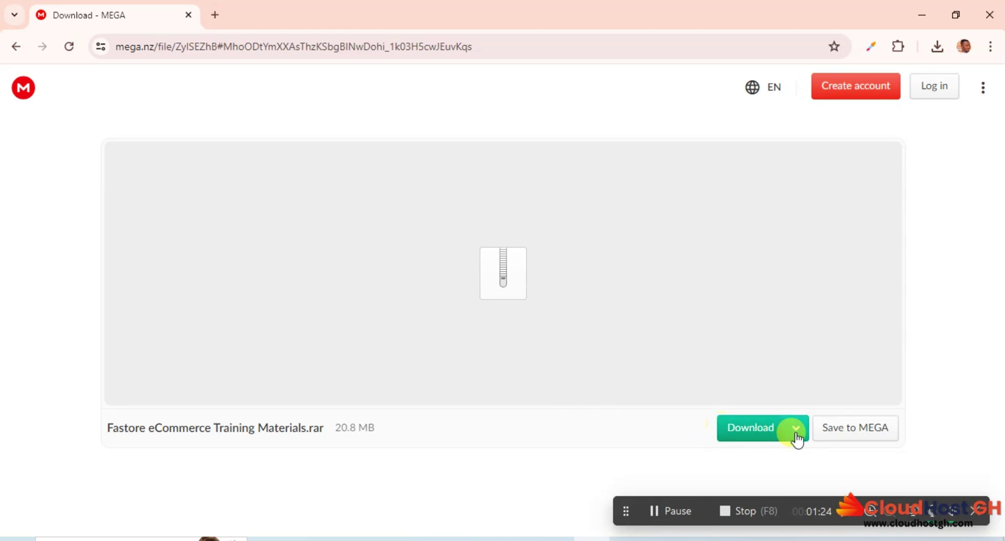
{"action": "left_click", "coordinate": [796, 435]}
{"action": "left_click", "coordinate": [746, 434]}
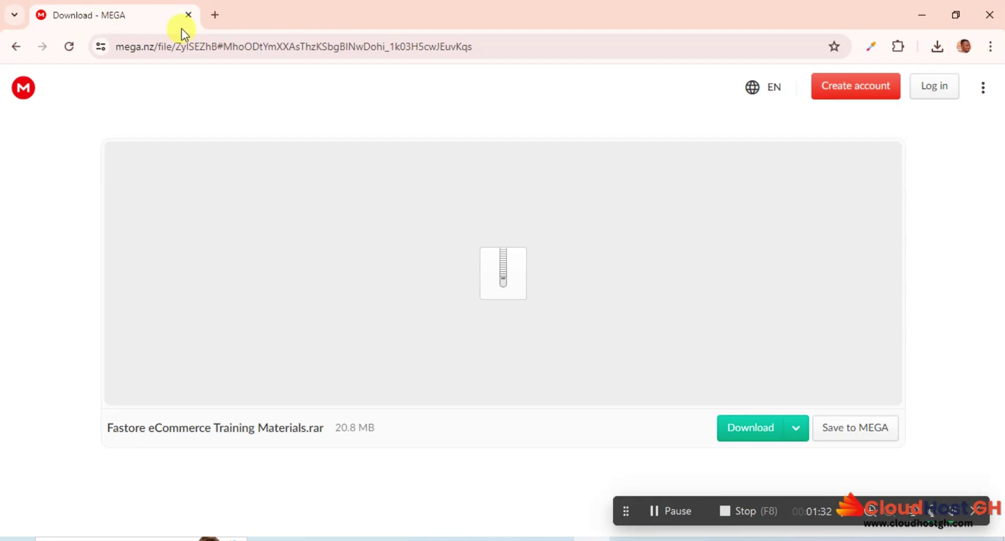
{"action": "left_click", "coordinate": [17, 53]}
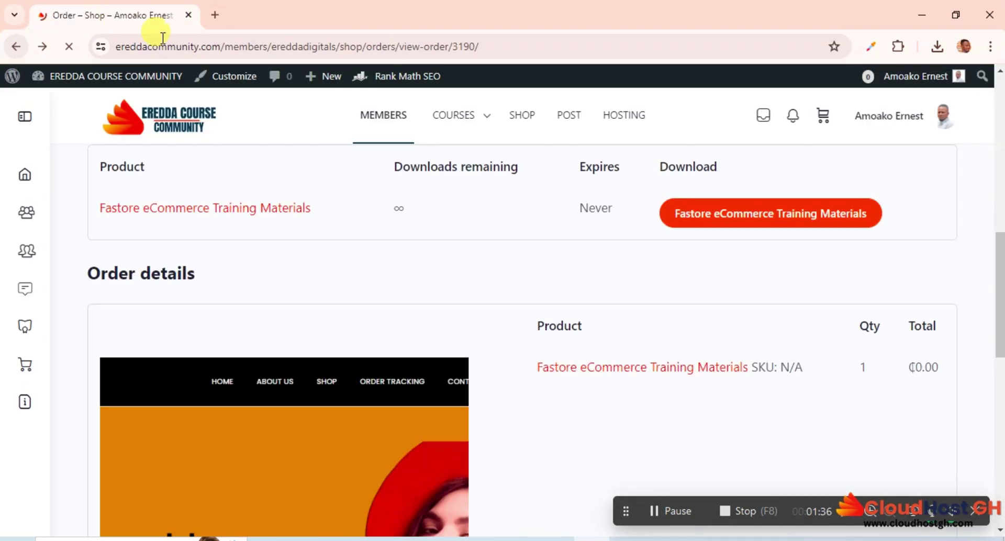
In the other browser window, close the community shop page and look over the ereddablog.xyz demo homepage
{"action": "left_click", "coordinate": [924, 16]}
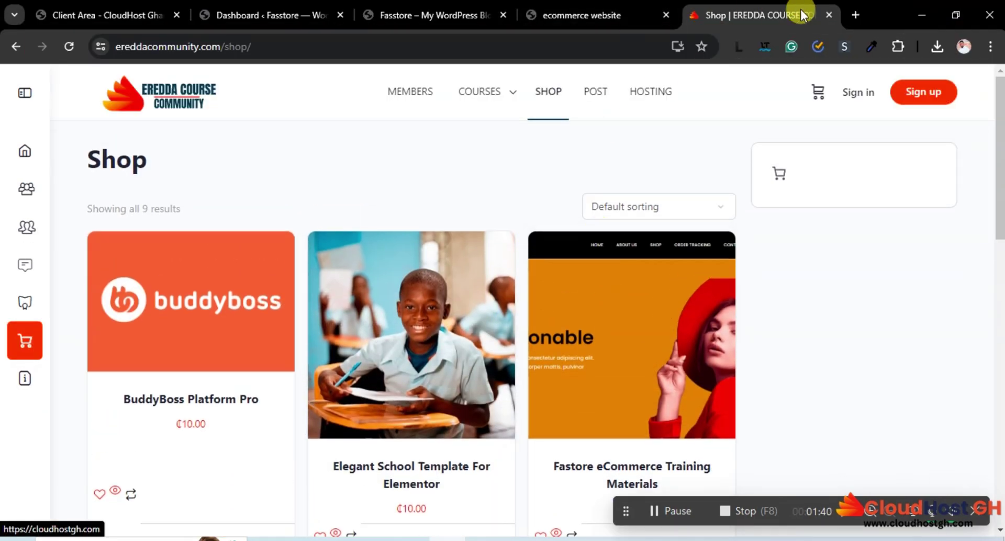
{"action": "left_click", "coordinate": [828, 15]}
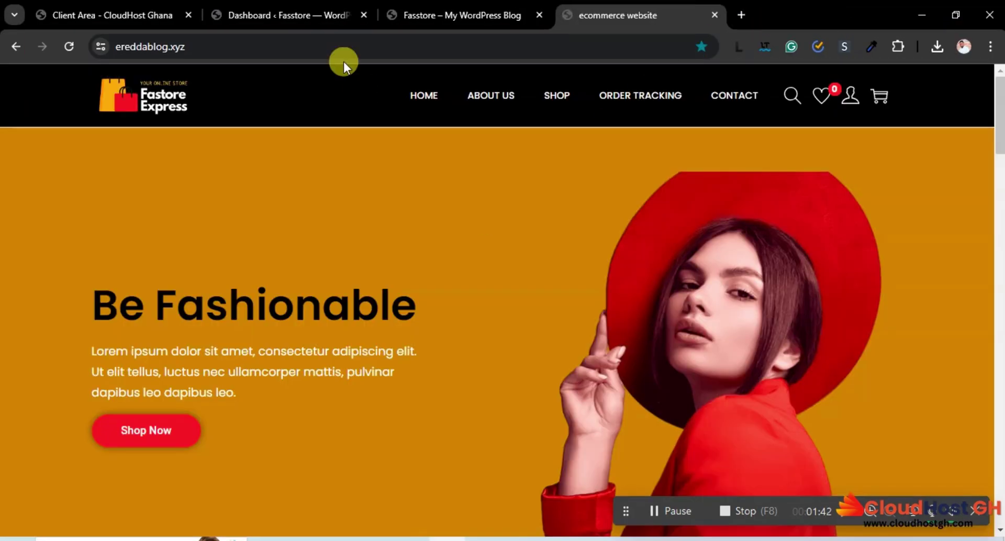
{"action": "left_click", "coordinate": [287, 6]}
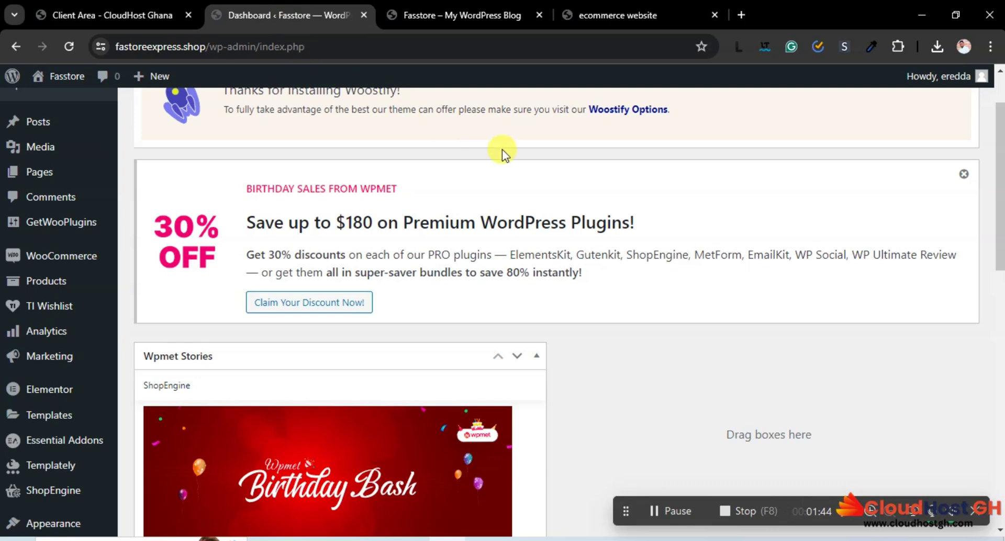
{"action": "left_click", "coordinate": [588, 14]}
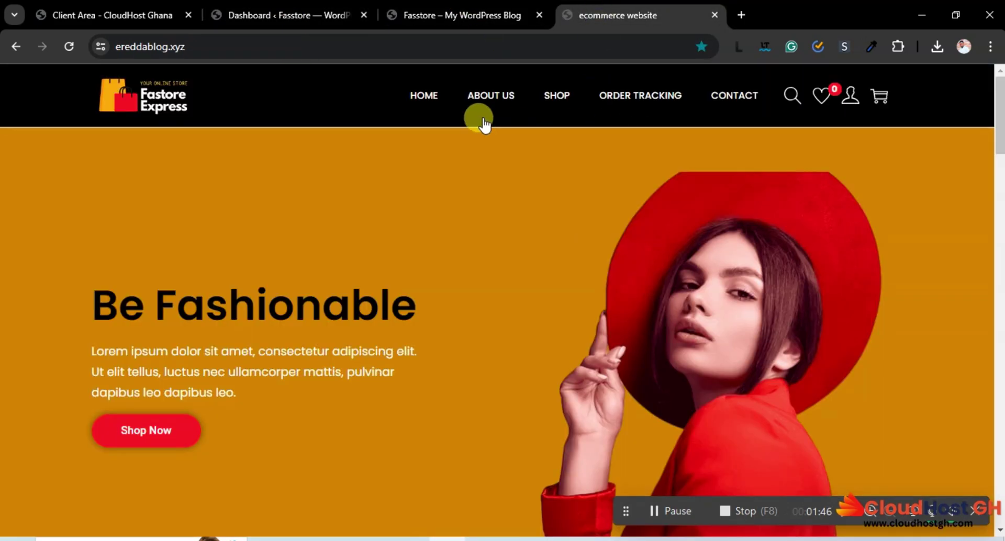
{"action": "scroll", "coordinate": [547, 253], "scroll_direction": "down", "scroll_amount": 10}
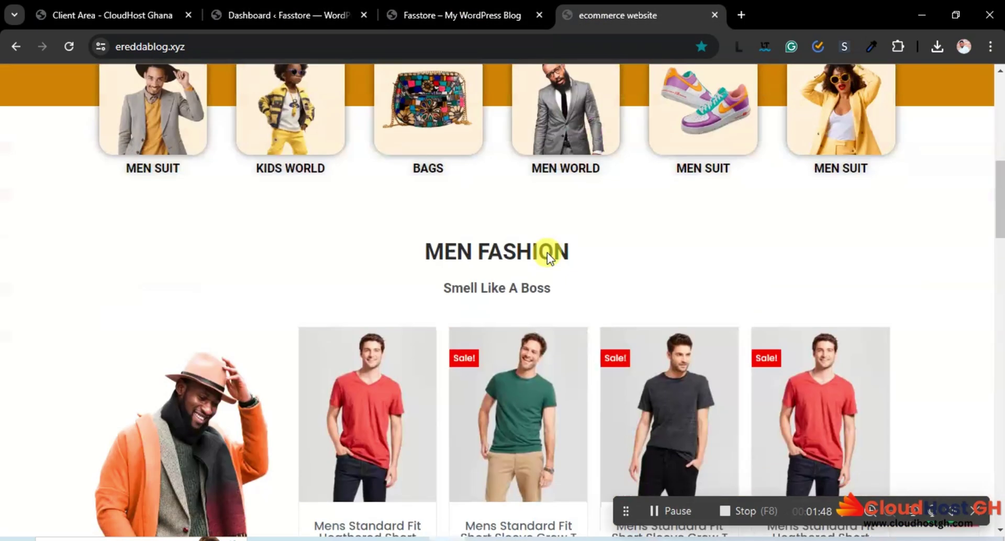
{"action": "scroll", "coordinate": [546, 253], "scroll_direction": "up", "scroll_amount": 10}
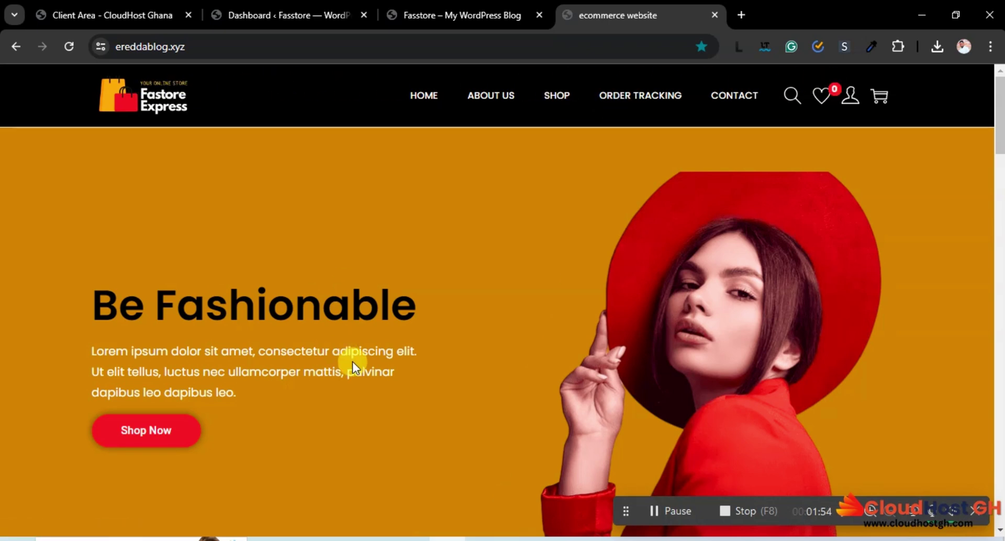
Compare the Fasstore site's current homepage with the ereddablog.xyz demo homepage
{"action": "left_click", "coordinate": [668, 515]}
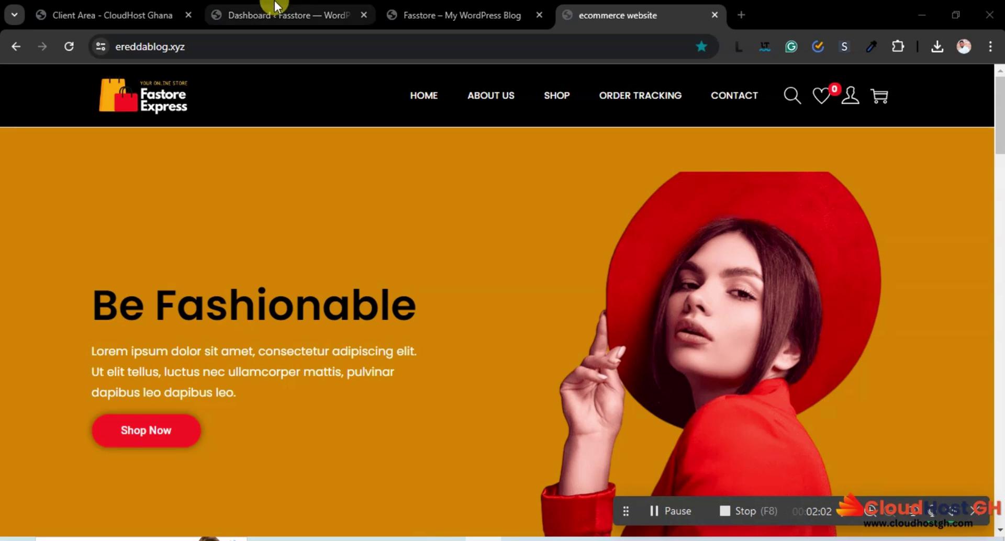
{"action": "left_click", "coordinate": [283, 15]}
{"action": "left_click", "coordinate": [480, 12]}
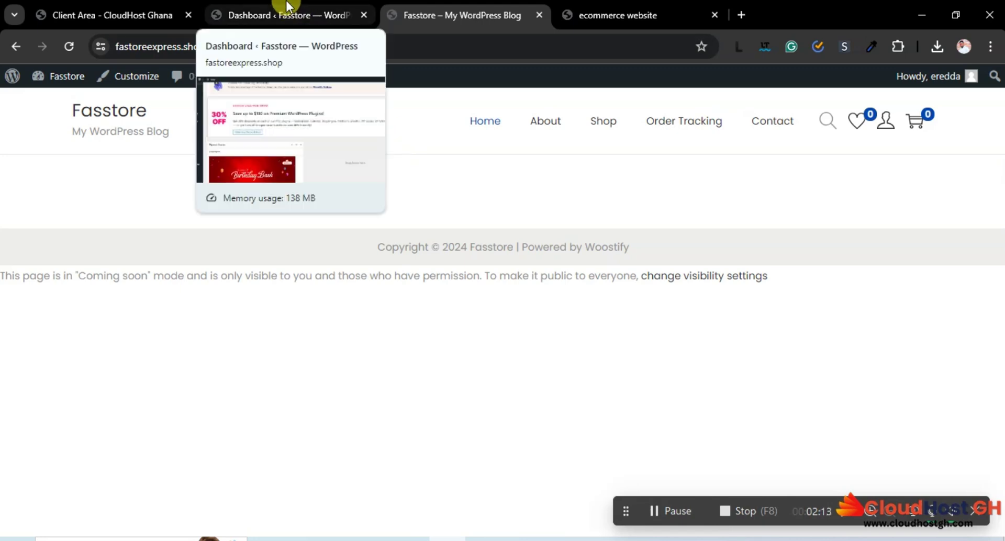
{"action": "left_click", "coordinate": [596, 10]}
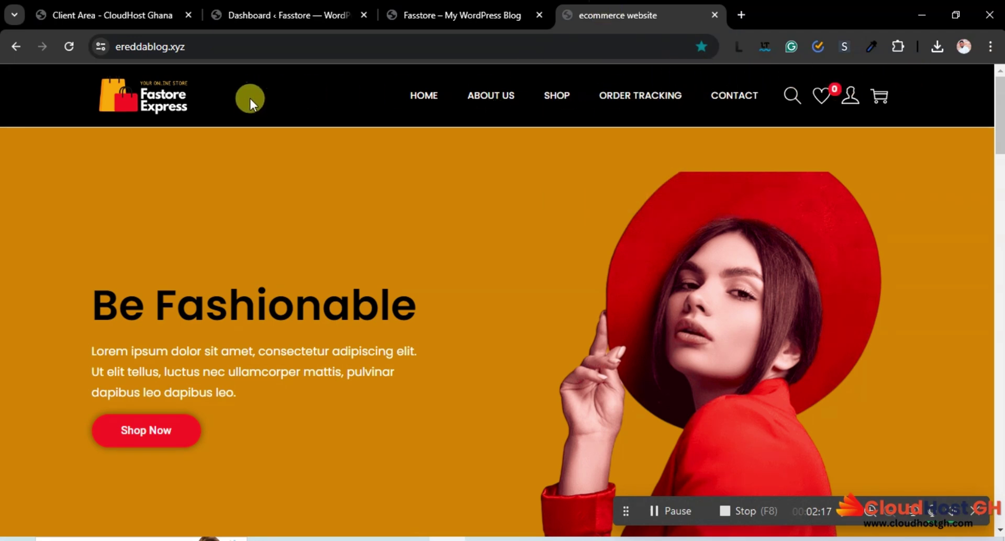
Visit the Fasstore site from its WordPress dashboard and open the theme customizer
{"action": "left_click", "coordinate": [287, 10]}
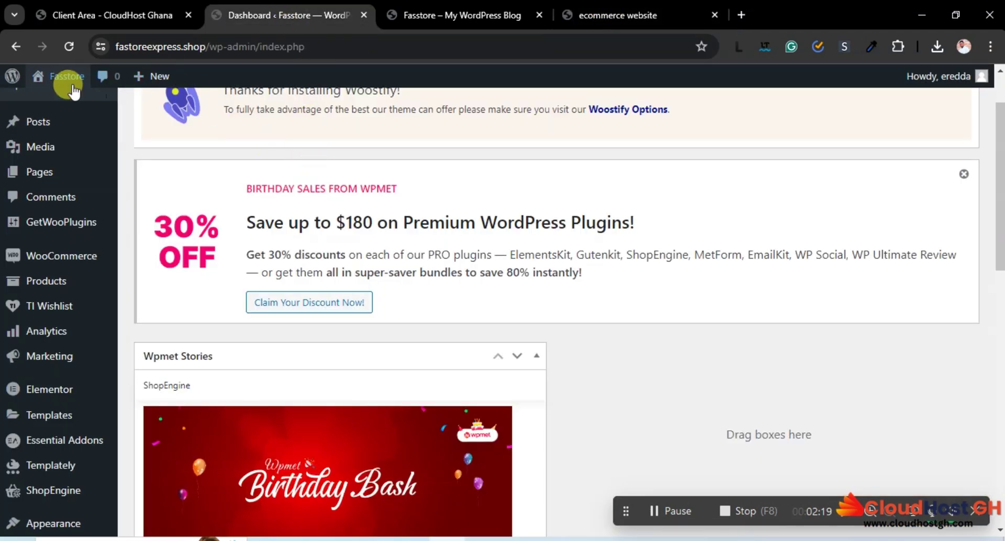
{"action": "mouse_move", "coordinate": [61, 83]}
{"action": "left_click", "coordinate": [51, 102]}
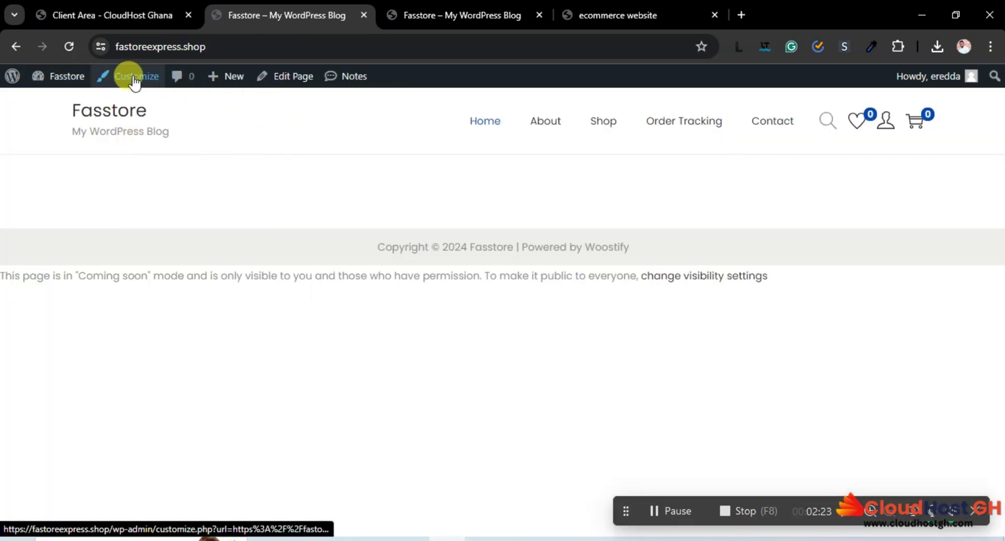
{"action": "left_click", "coordinate": [135, 80]}
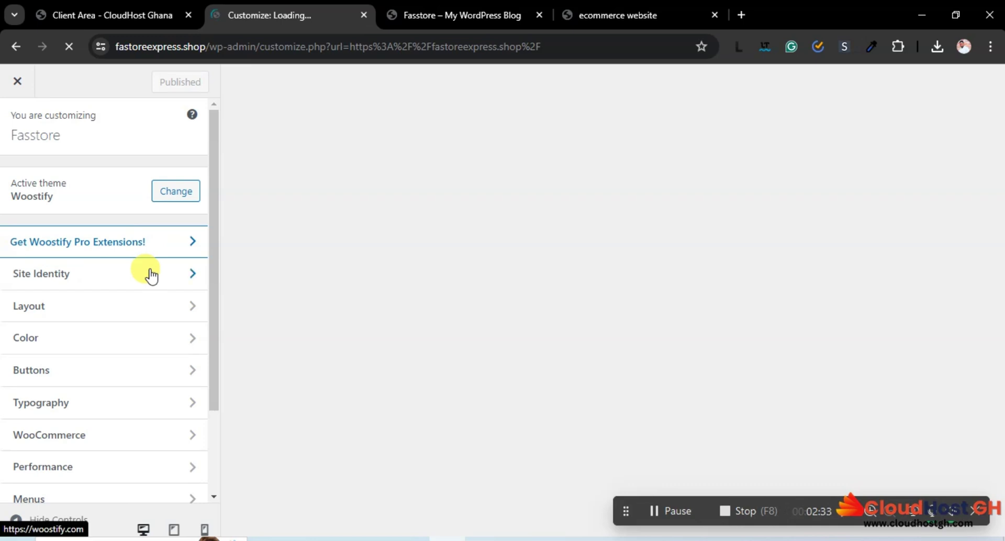
Set the site container width to 1120 in the layout settings, publish the change, and return to the layout options
{"action": "scroll", "coordinate": [151, 276], "scroll_direction": "down", "scroll_amount": 3}
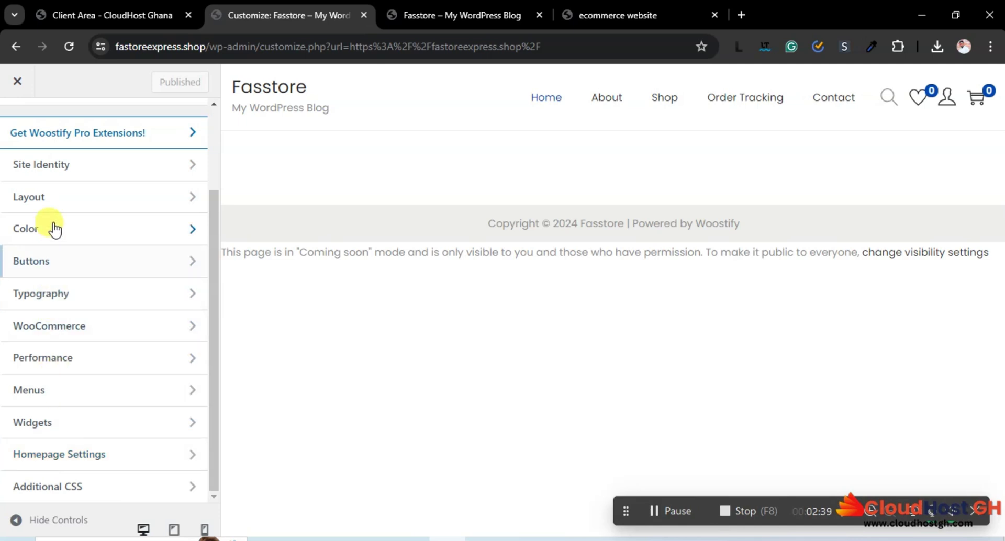
{"action": "left_click", "coordinate": [60, 201]}
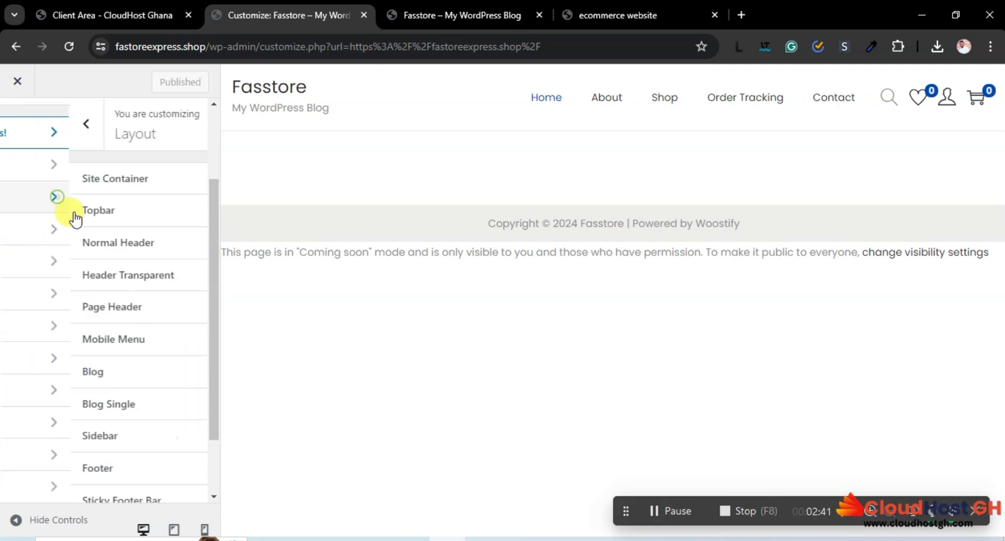
{"action": "left_click", "coordinate": [72, 184]}
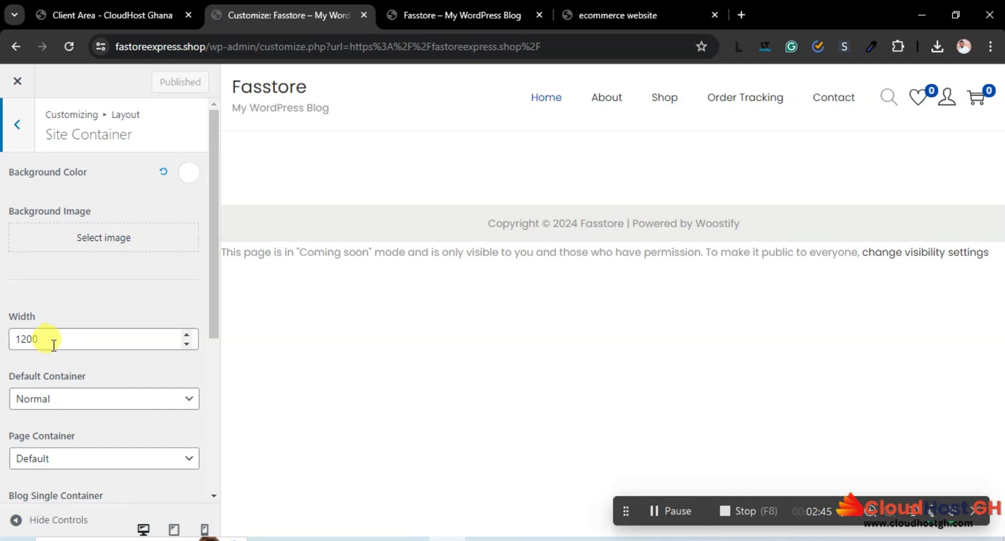
{"action": "left_click_drag", "start_coordinate": [45, 341], "coordinate": [11, 338]}
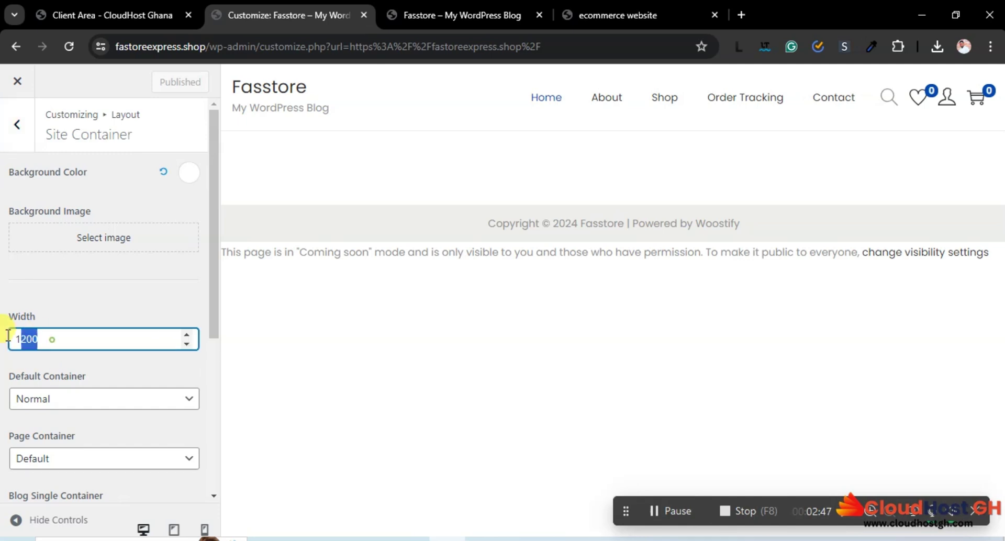
{"action": "type", "text": "112"}
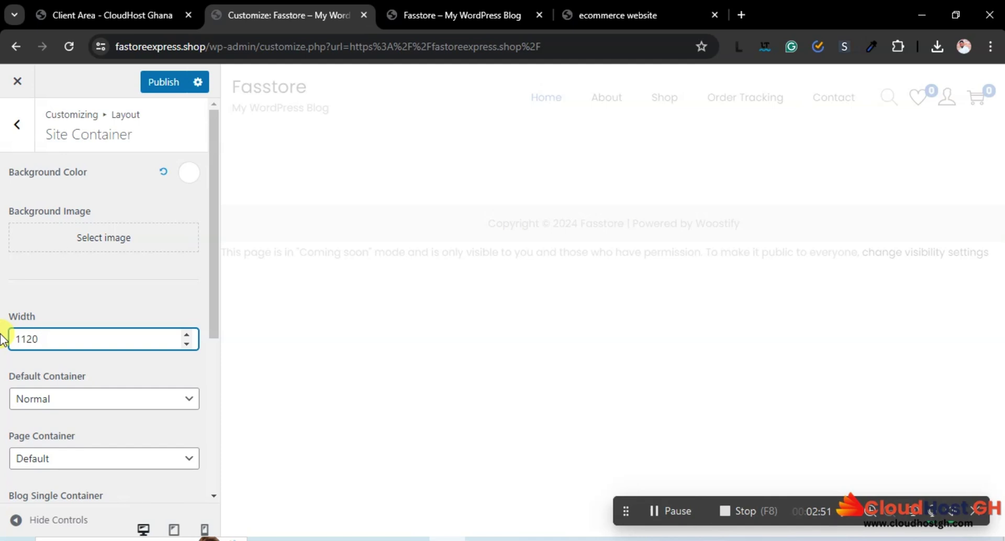
{"action": "type", "text": "0"}
{"action": "left_click", "coordinate": [164, 83]}
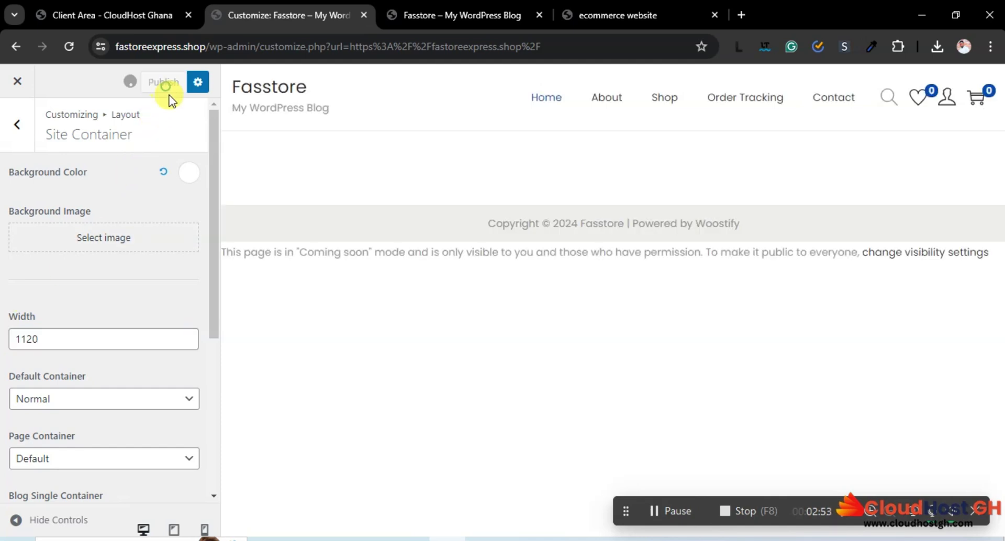
{"action": "left_click", "coordinate": [21, 124]}
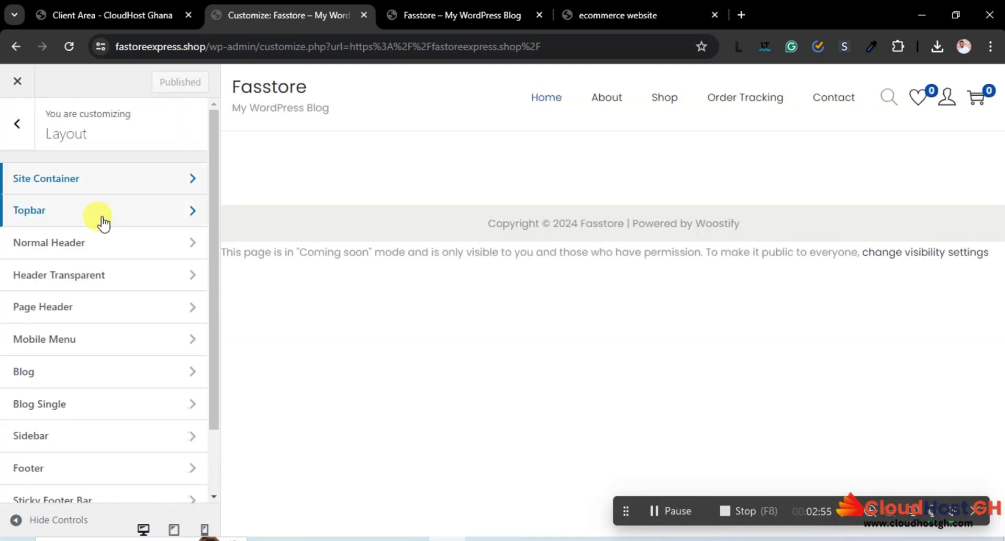
Check the demo store's header, turn off the Topbar Display, publish the change, and return to the layout options
{"action": "left_click", "coordinate": [40, 209]}
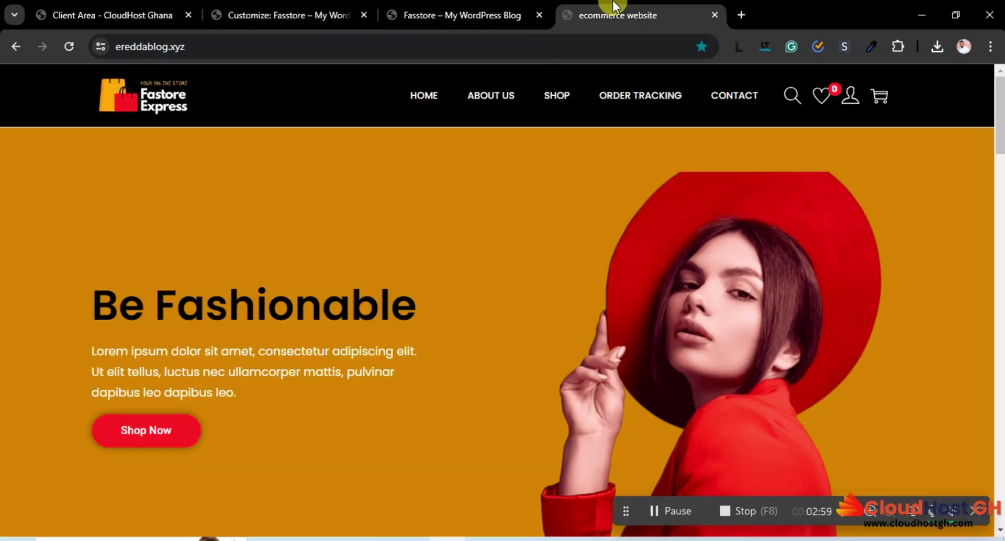
{"action": "left_click", "coordinate": [622, 15]}
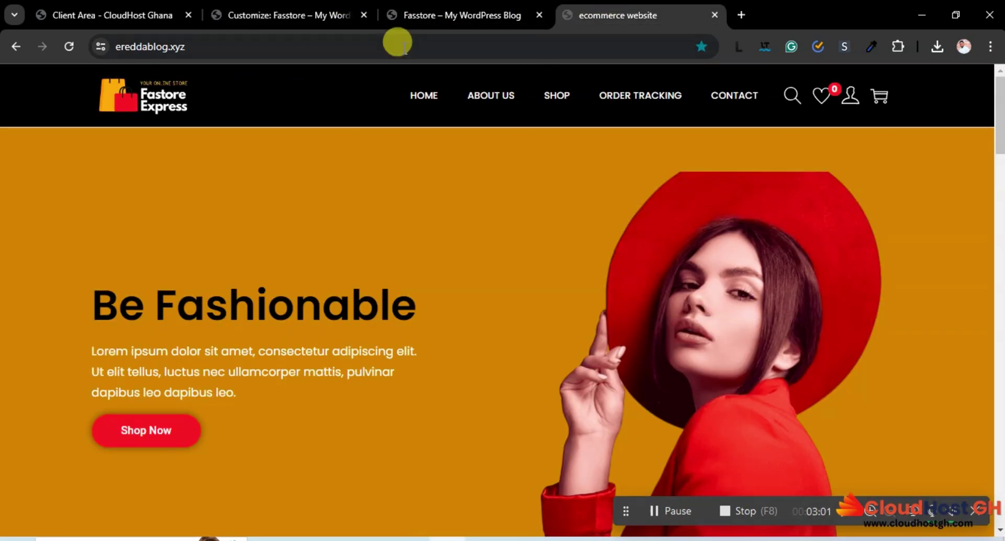
{"action": "left_click", "coordinate": [265, 16]}
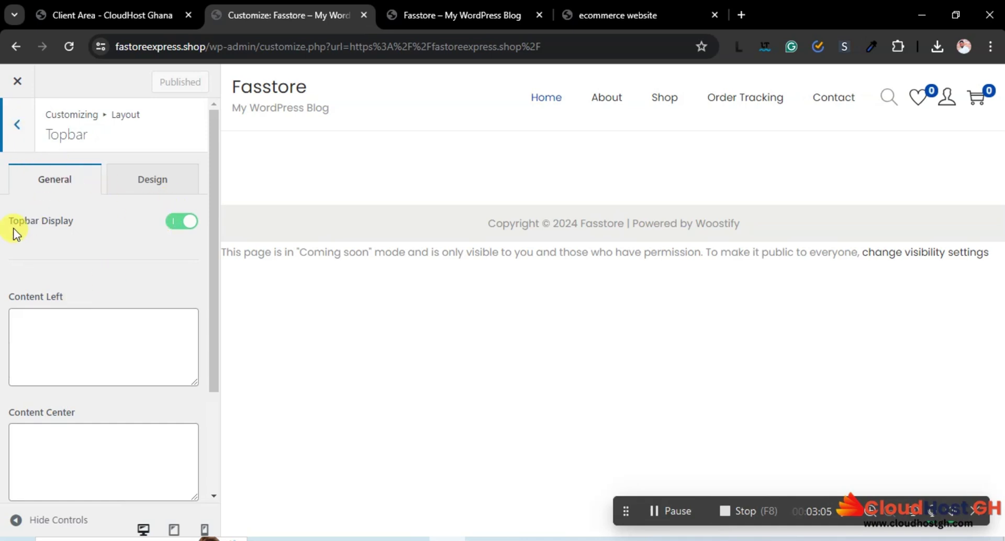
{"action": "left_click", "coordinate": [175, 221]}
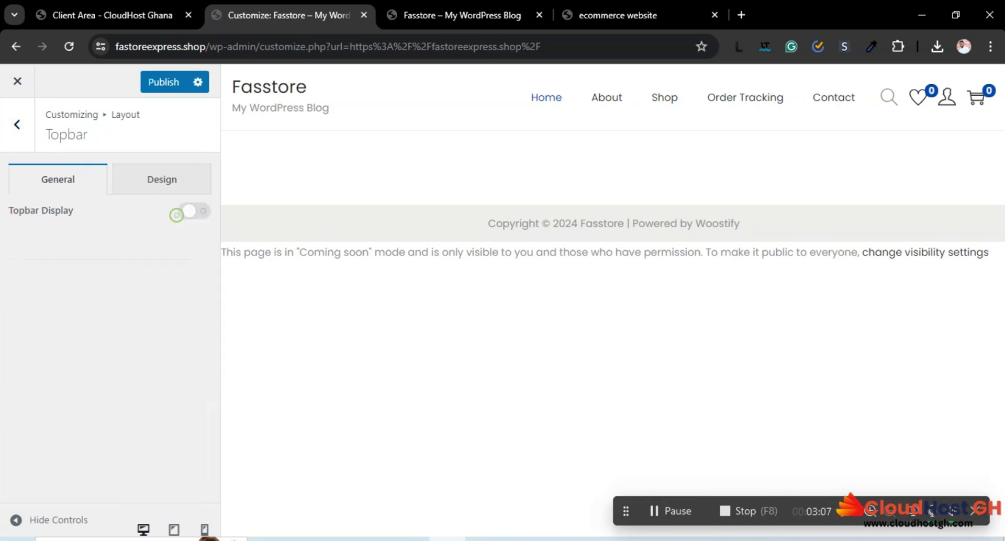
{"action": "left_click", "coordinate": [163, 84]}
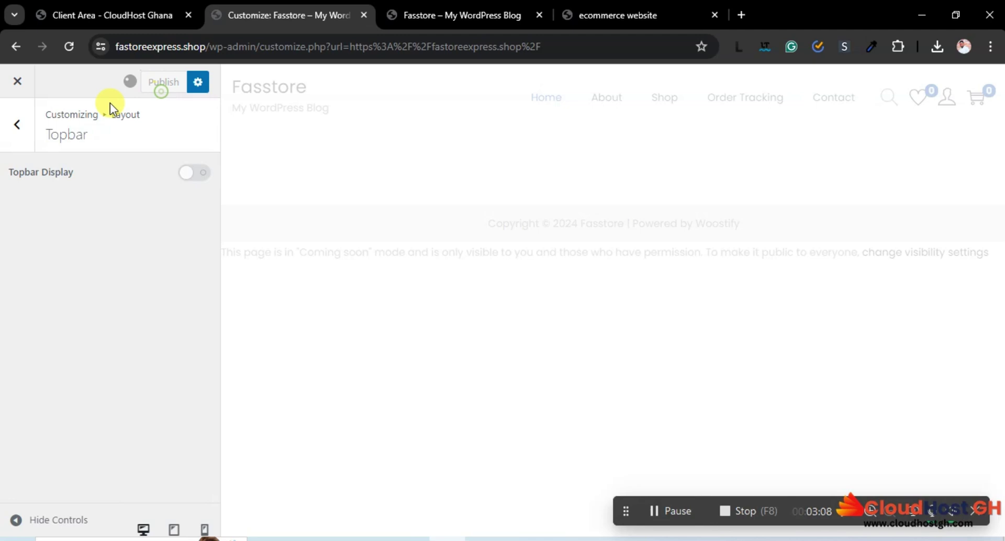
{"action": "left_click", "coordinate": [27, 133]}
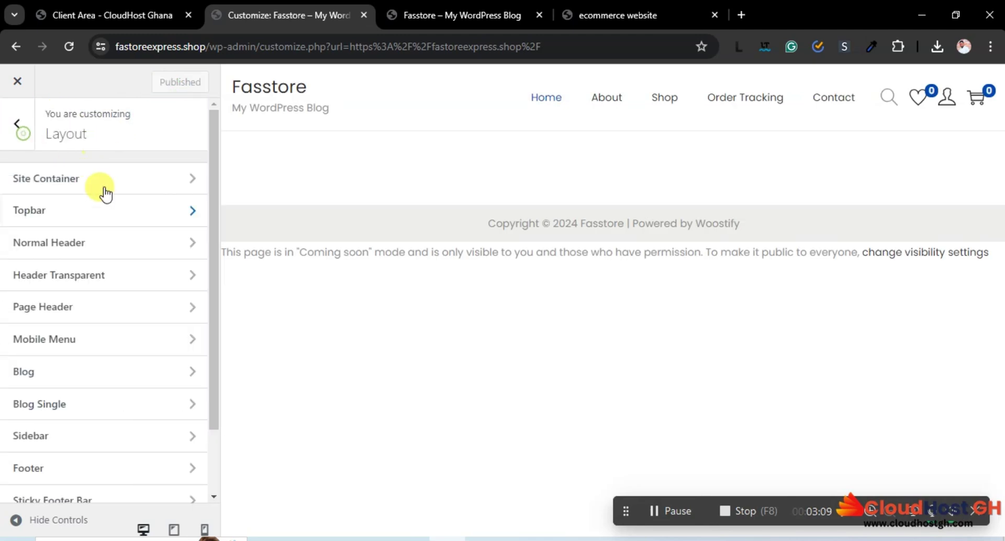
Open the Normal Header design settings and sample the header background color on the ereddablog.xyz demo homepage with ColorZilla
{"action": "left_click", "coordinate": [75, 244]}
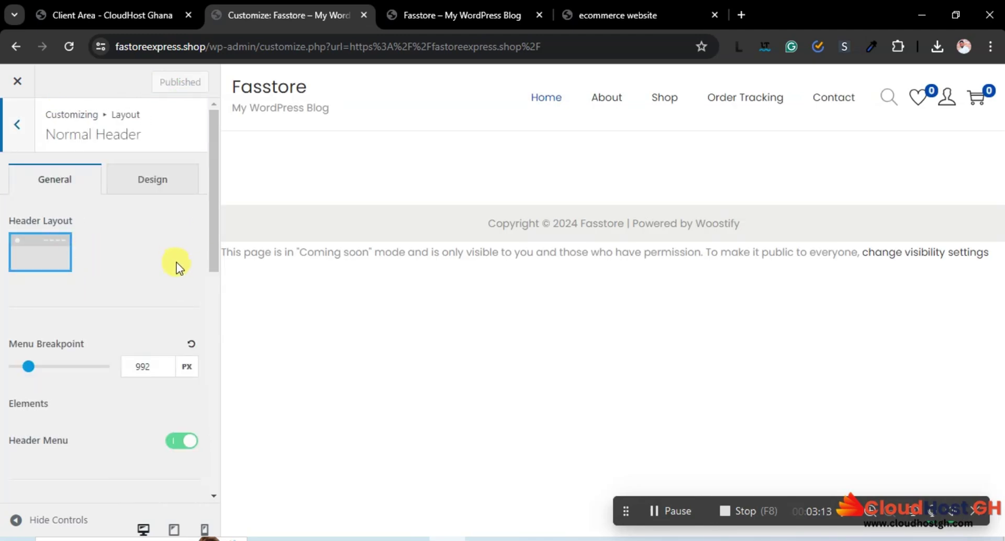
{"action": "left_click", "coordinate": [151, 182]}
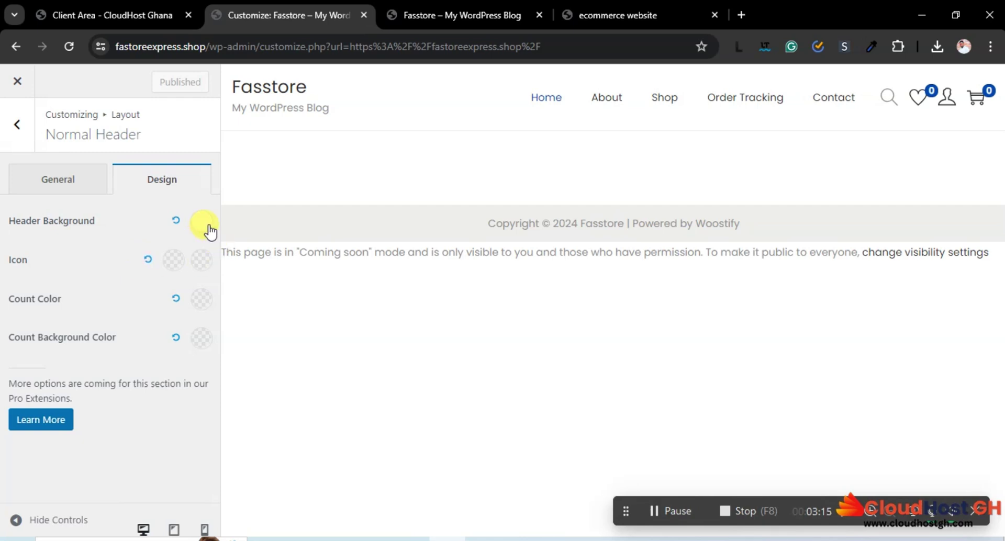
{"action": "left_click", "coordinate": [460, 14]}
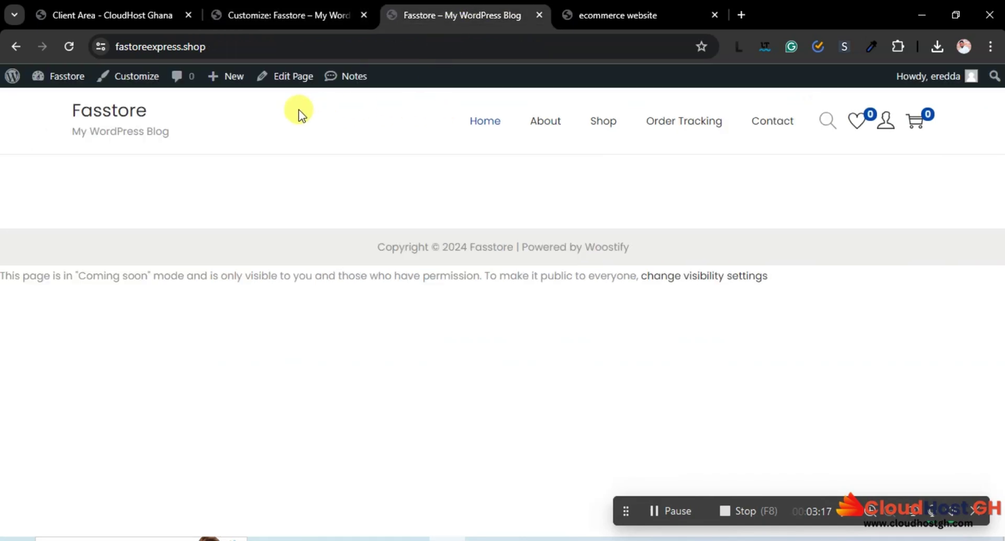
{"action": "left_click", "coordinate": [597, 11]}
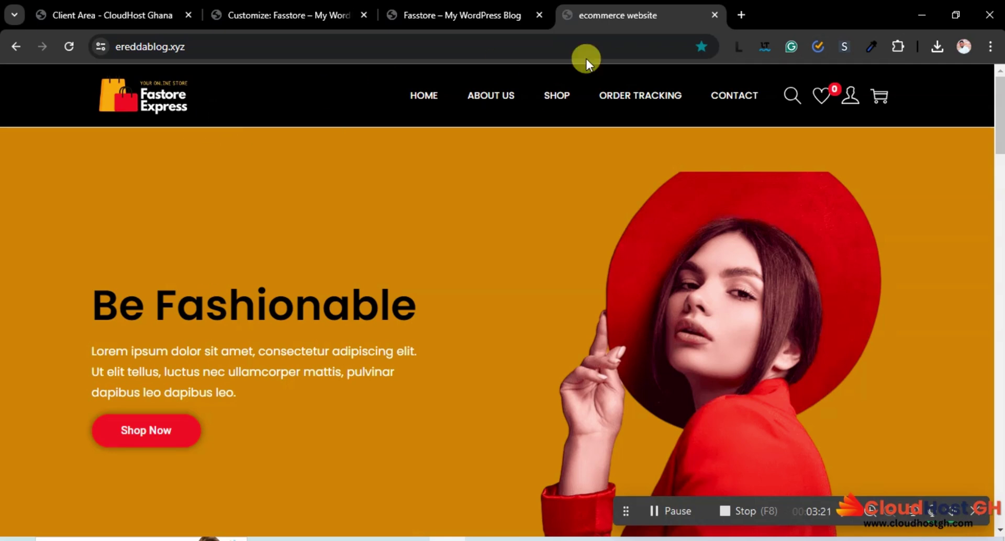
{"action": "left_click", "coordinate": [873, 47]}
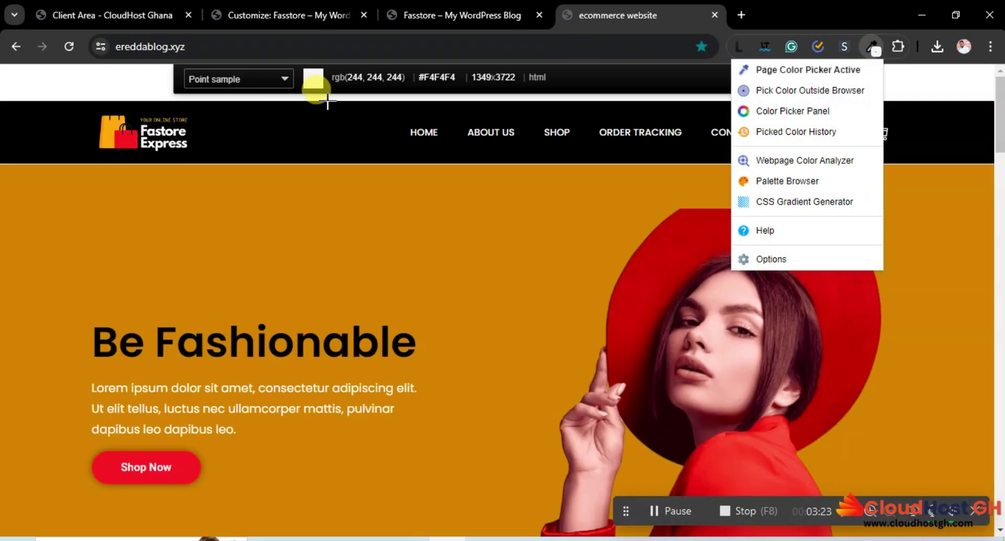
{"action": "left_click", "coordinate": [312, 133]}
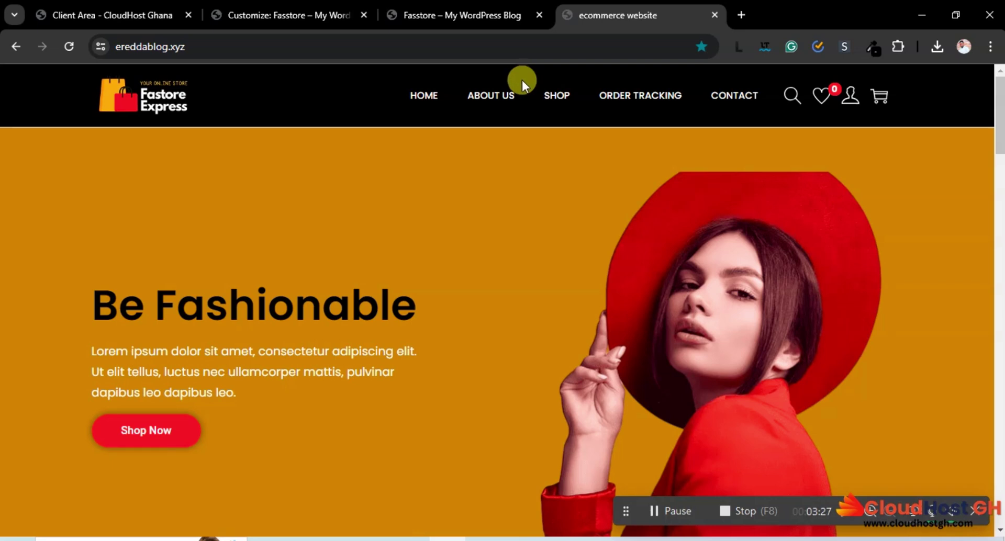
Set the normal header's background color to #000 in the customizer, publish it, and return to the layout options
{"action": "left_click", "coordinate": [276, 7]}
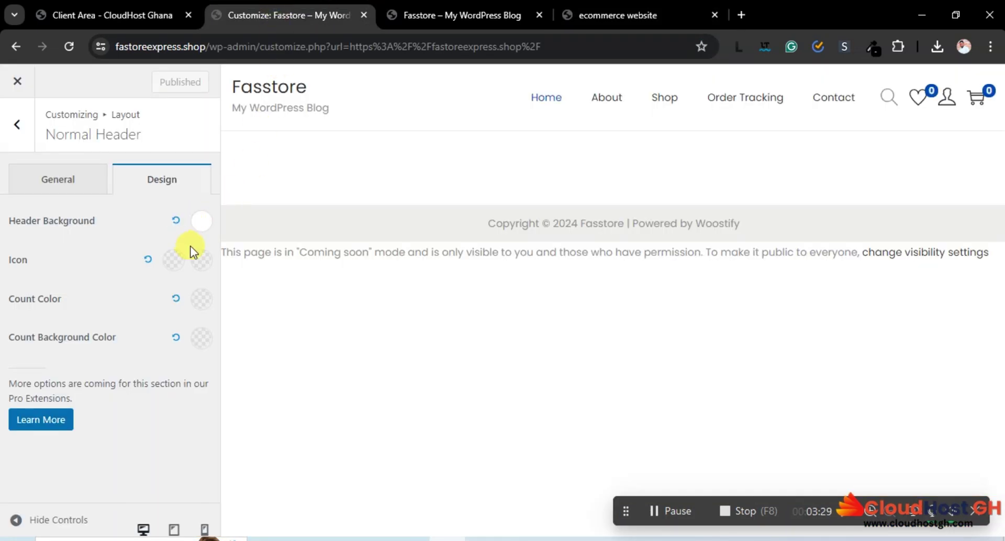
{"action": "left_click", "coordinate": [199, 225]}
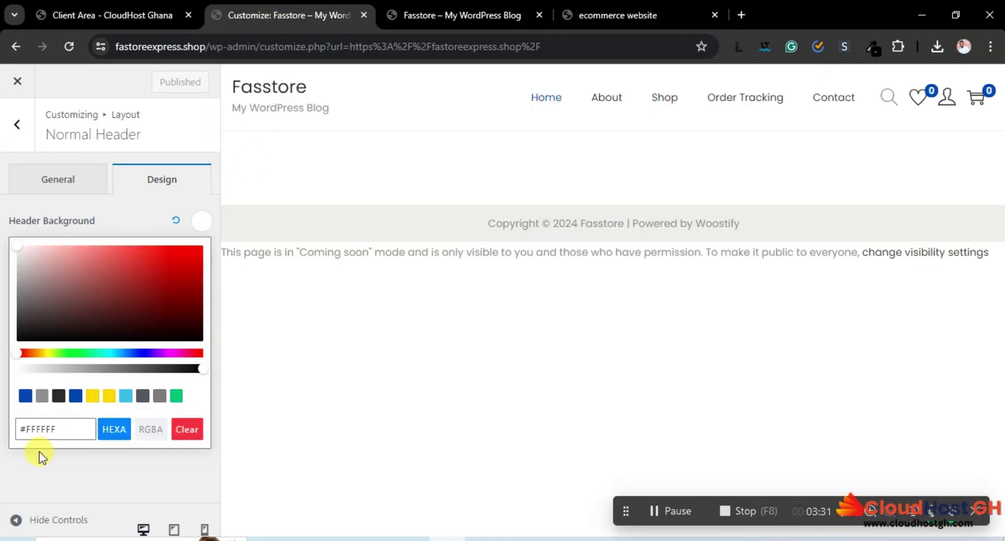
{"action": "left_click", "coordinate": [16, 431]}
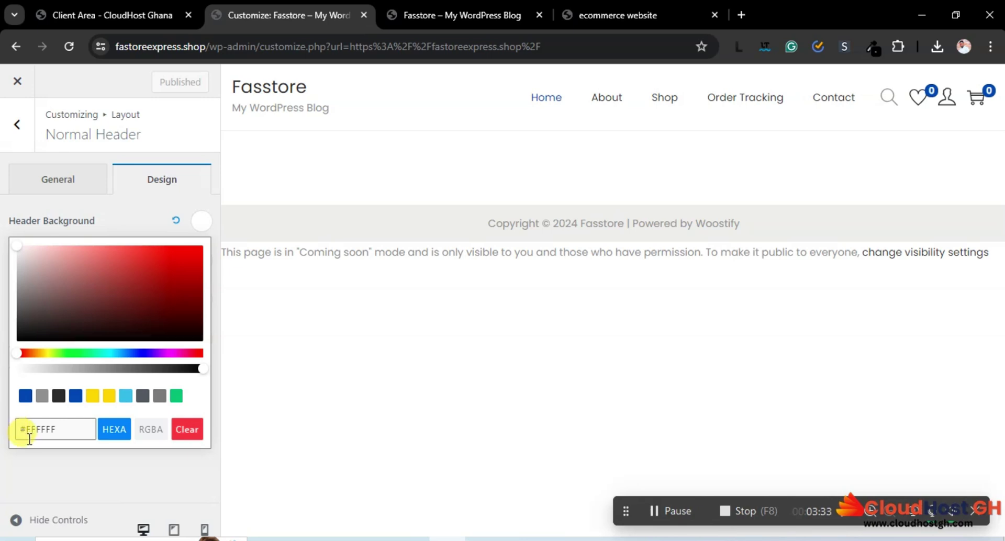
{"action": "left_click", "coordinate": [67, 430]}
{"action": "key", "text": "BackSpace"}
{"action": "key", "text": "BackSpace"}
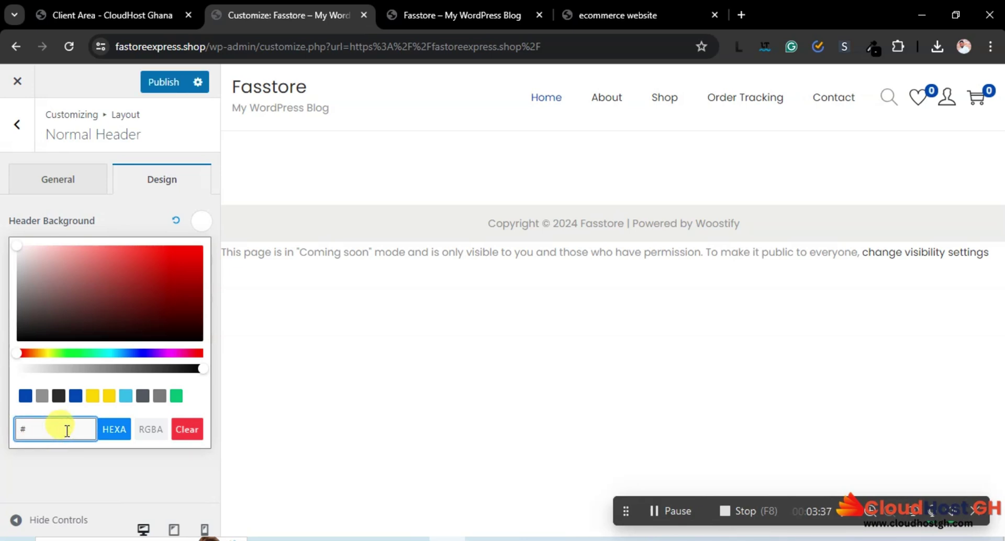
{"action": "type", "text": "000"}
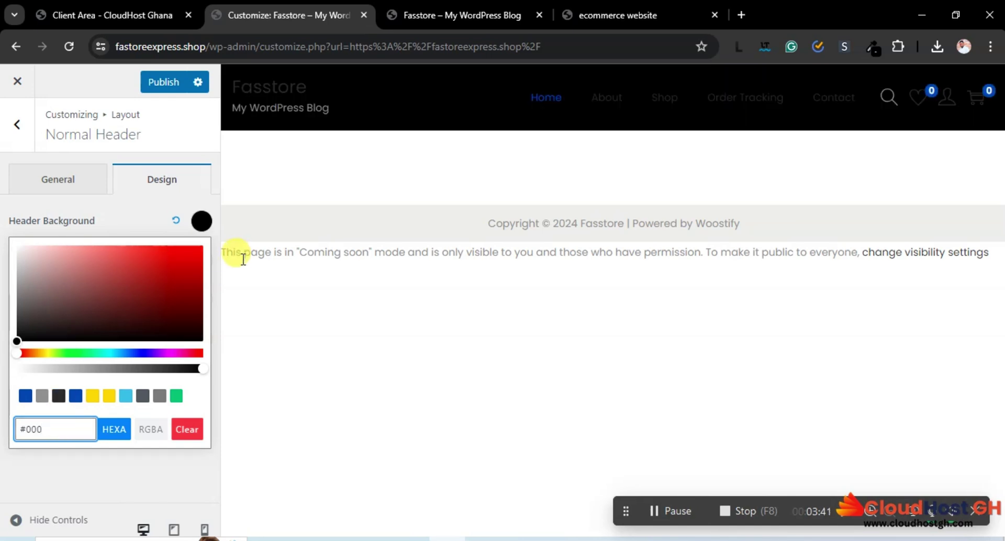
{"action": "left_click", "coordinate": [168, 87]}
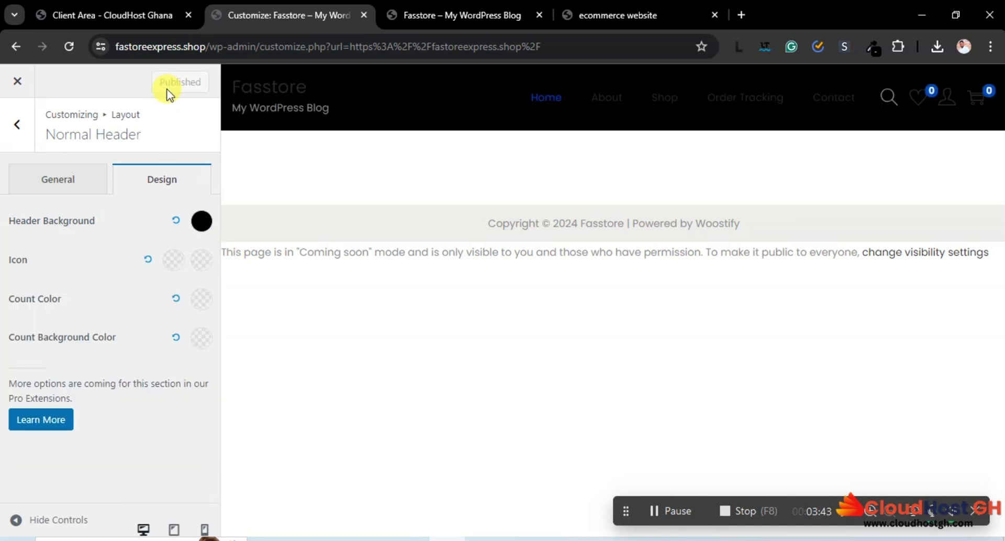
{"action": "left_click", "coordinate": [17, 124]}
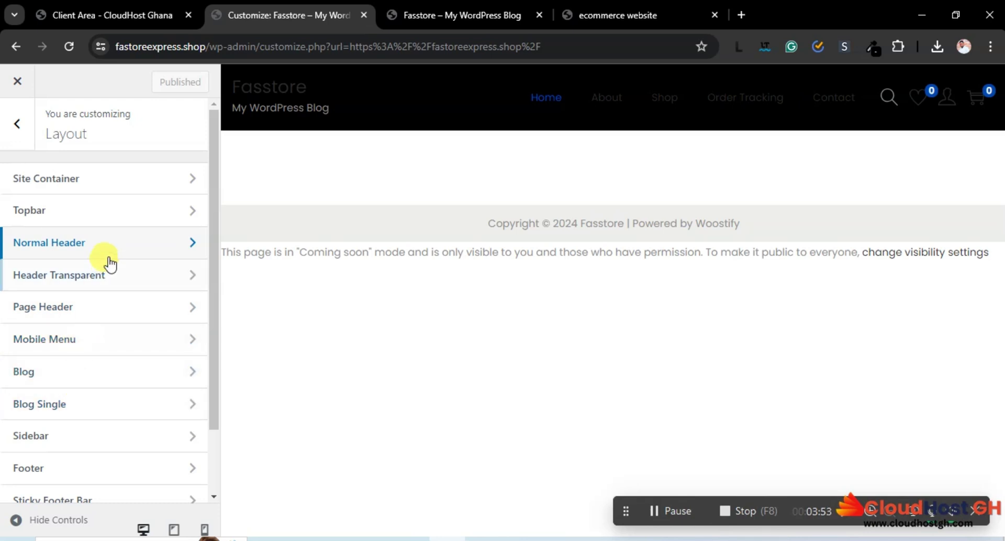
Compare the Fasstore homepage header with the demo store's header and reopen the Normal Header design settings in the customizer
{"action": "left_click", "coordinate": [502, 12]}
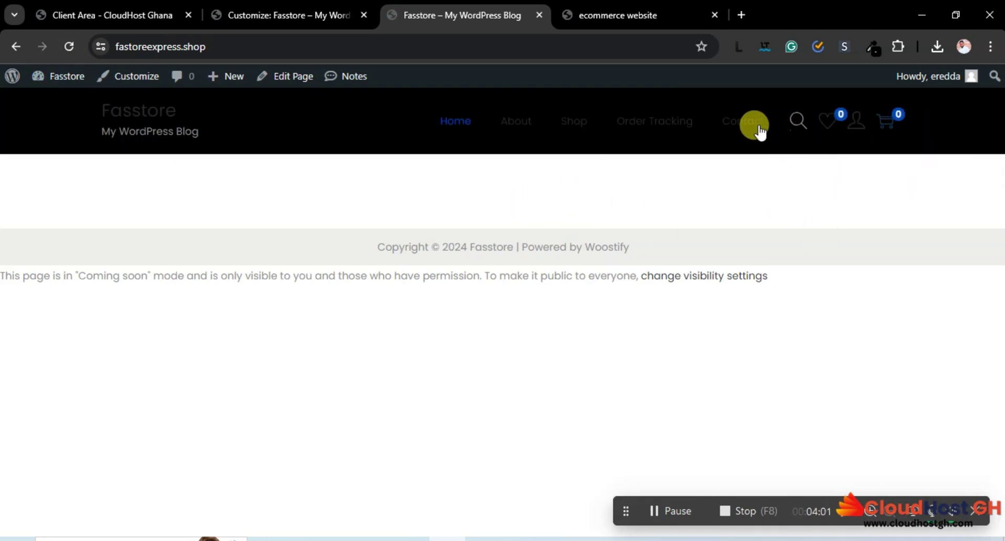
{"action": "left_click", "coordinate": [340, 7]}
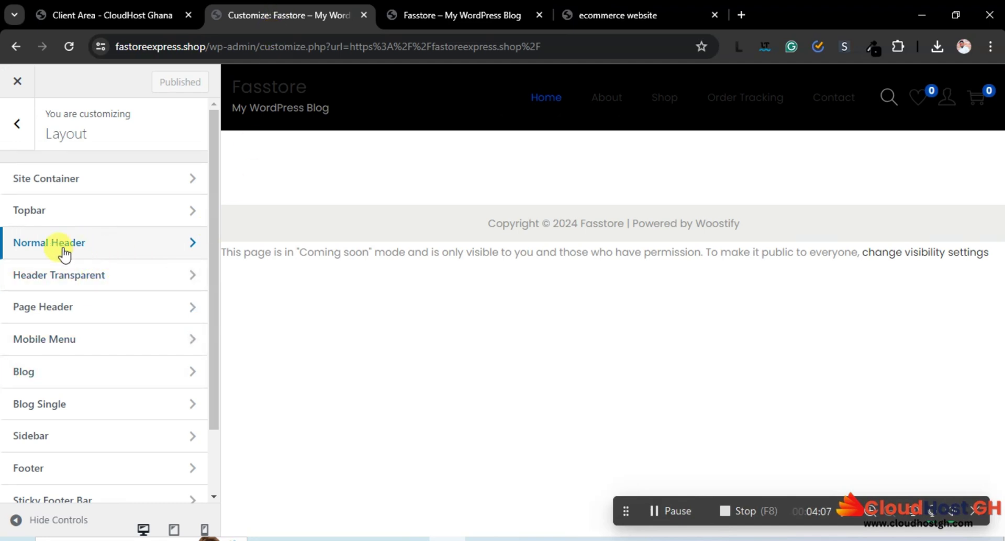
{"action": "left_click", "coordinate": [82, 248]}
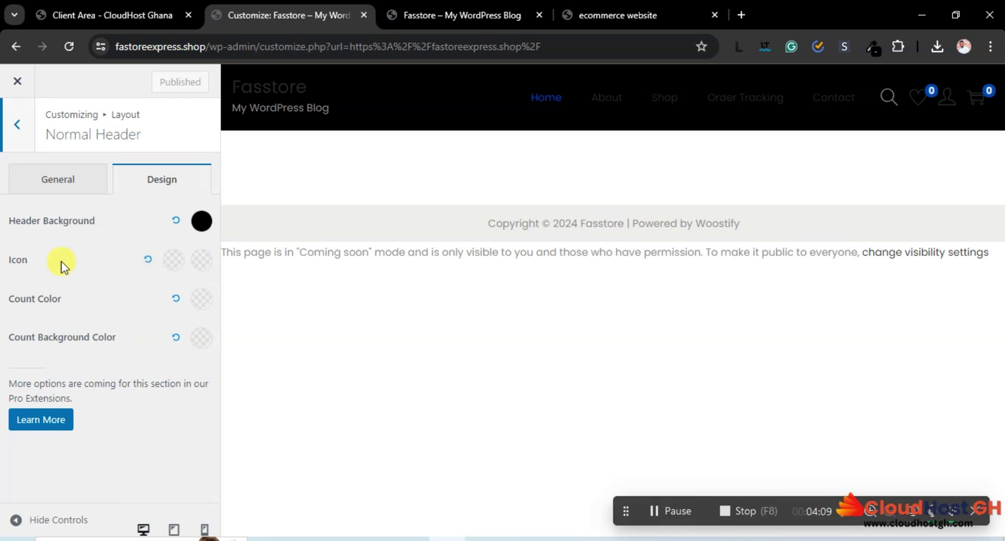
{"action": "left_click", "coordinate": [470, 9]}
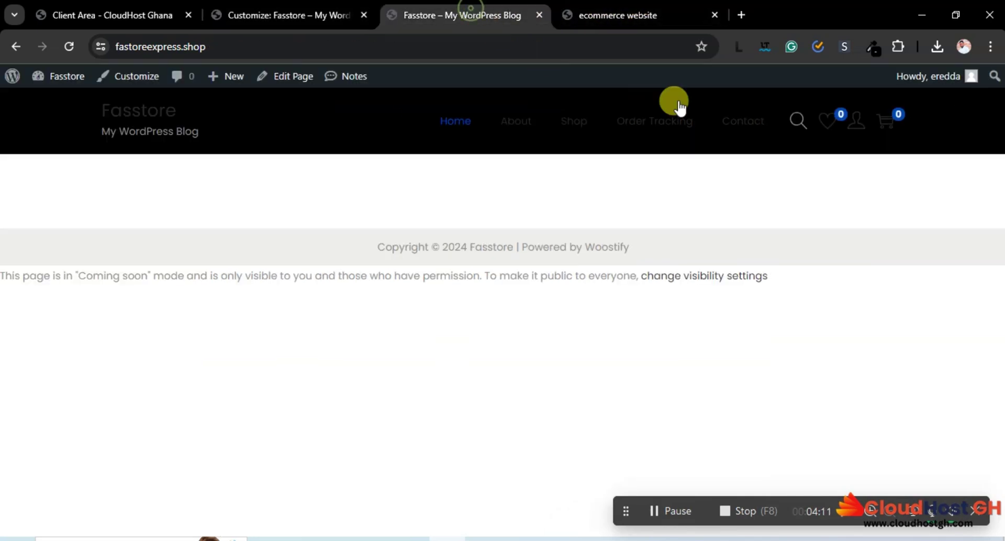
{"action": "left_click", "coordinate": [605, 8]}
{"action": "left_click", "coordinate": [306, 7]}
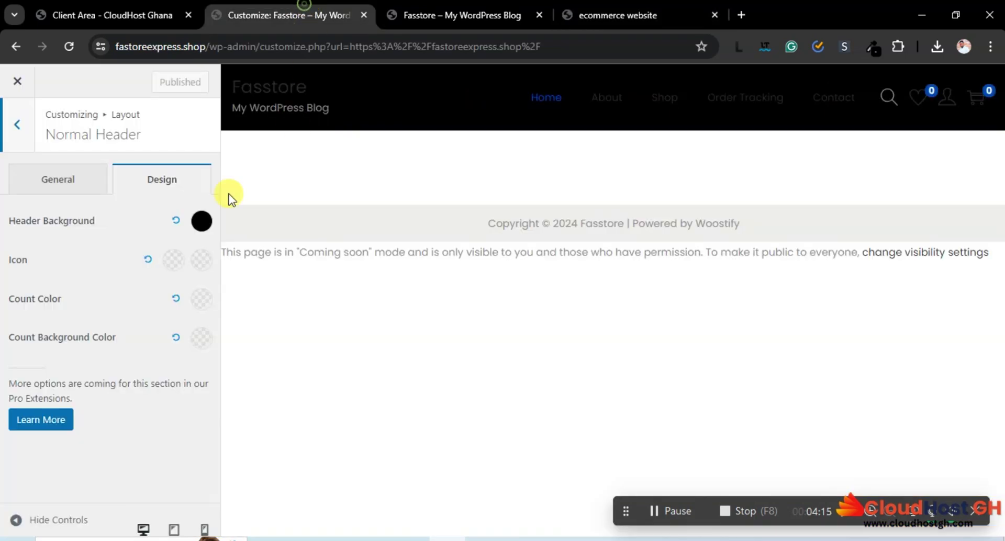
Set the normal header's first icon color to fully opaque white, #ffffff, and publish the change
{"action": "left_click", "coordinate": [172, 264]}
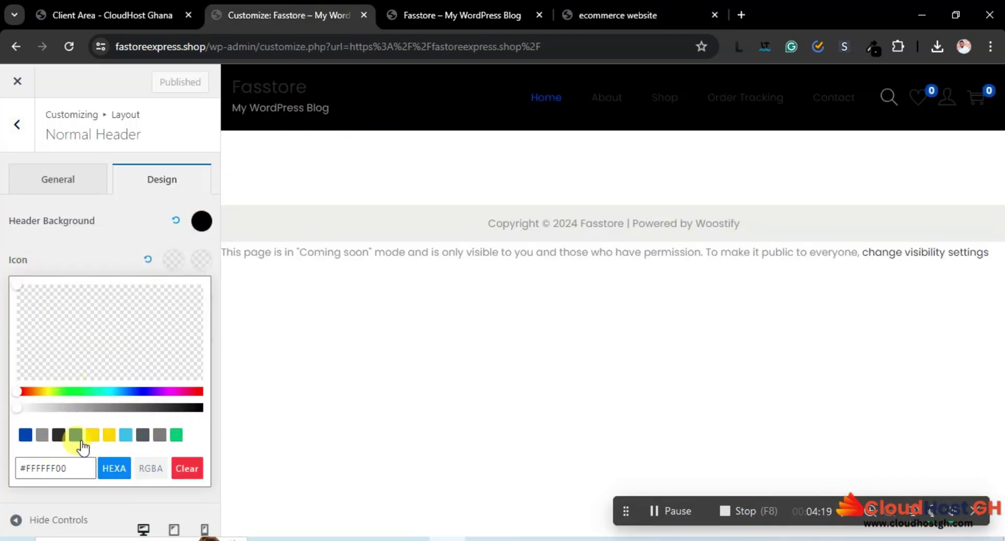
{"action": "left_click", "coordinate": [44, 408]}
{"action": "left_click_drag", "start_coordinate": [41, 407], "coordinate": [298, 411]}
{"action": "left_click", "coordinate": [145, 330]}
{"action": "left_click_drag", "start_coordinate": [145, 330], "coordinate": [7, 285]}
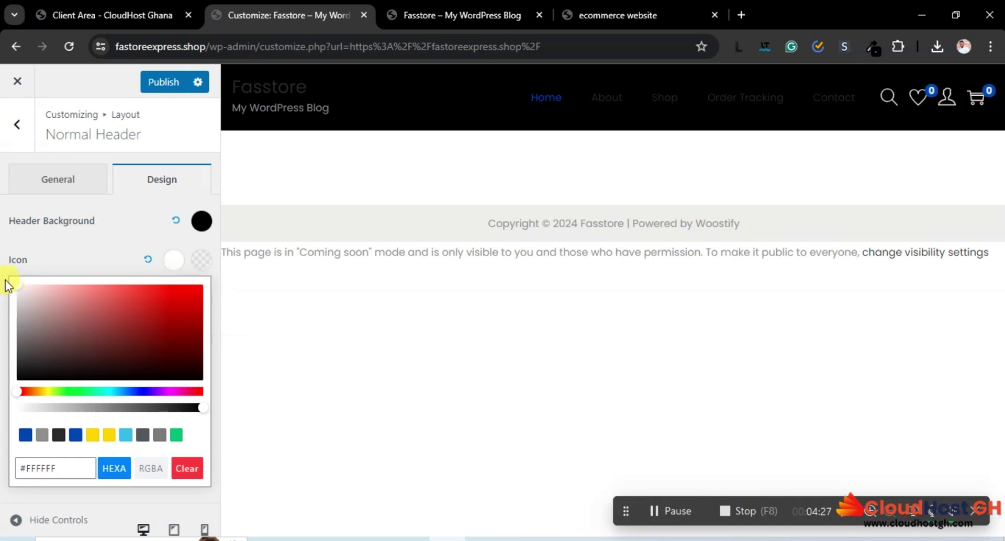
{"action": "left_click_drag", "start_coordinate": [72, 467], "coordinate": [2, 467]}
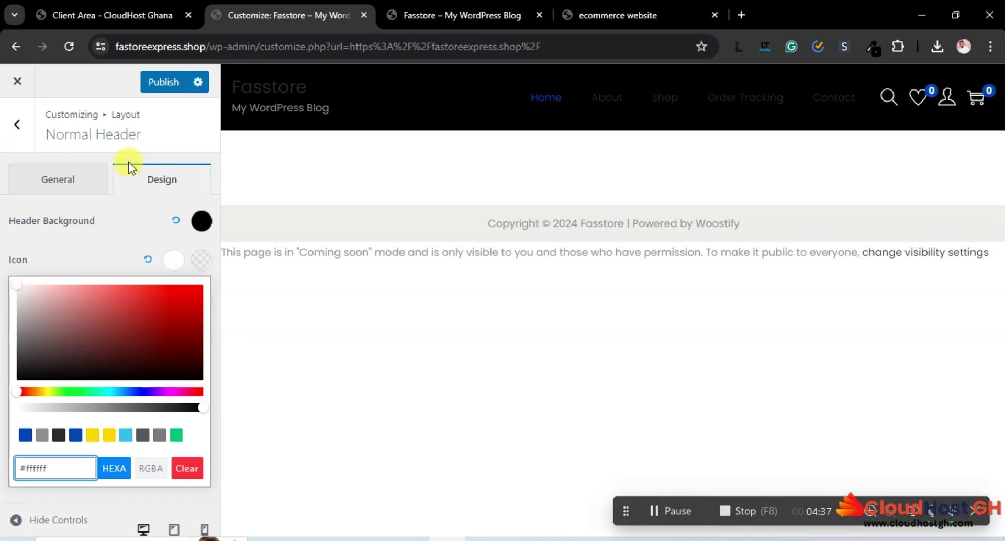
{"action": "left_click", "coordinate": [177, 83]}
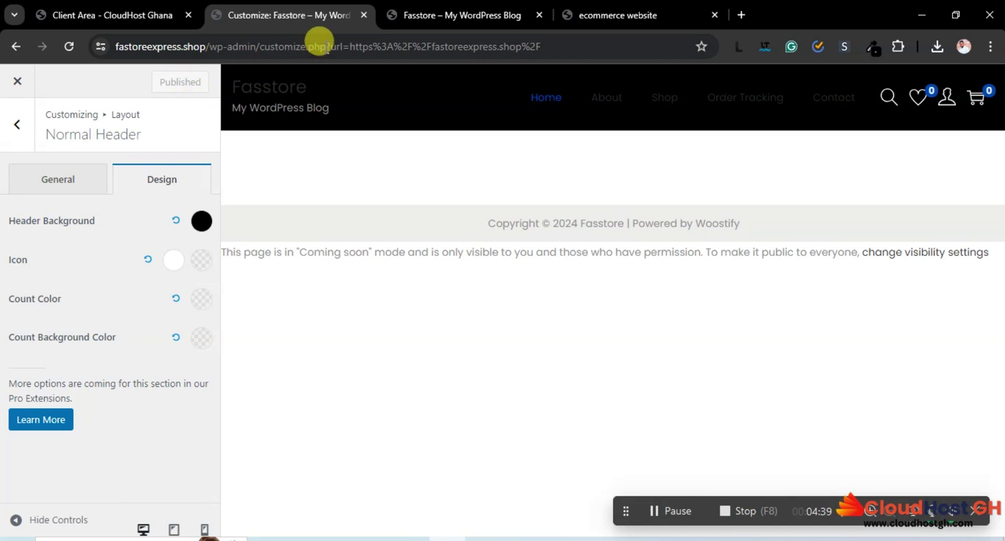
Reload the Fasstore homepage and compare its header icons with those on the demo store
{"action": "left_click", "coordinate": [465, 15]}
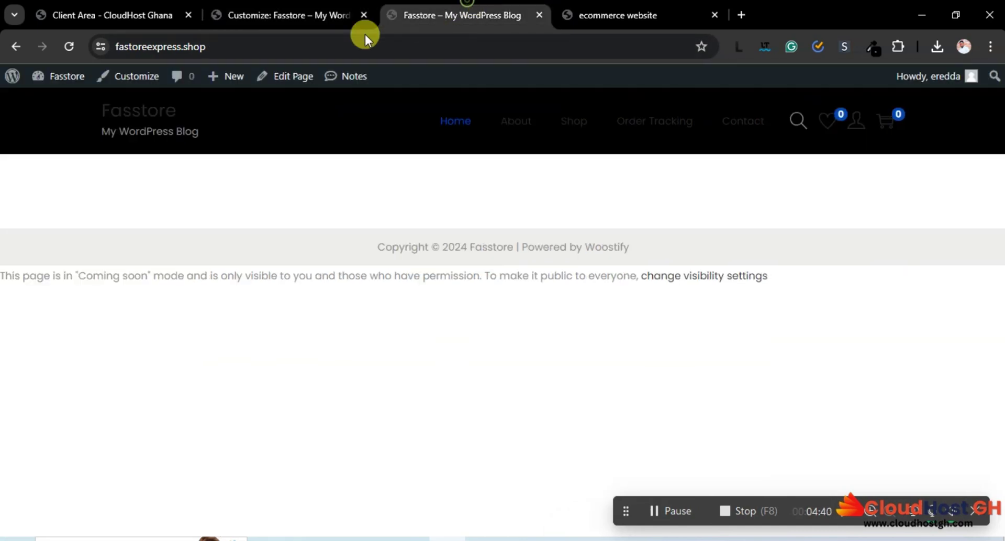
{"action": "left_click", "coordinate": [71, 46]}
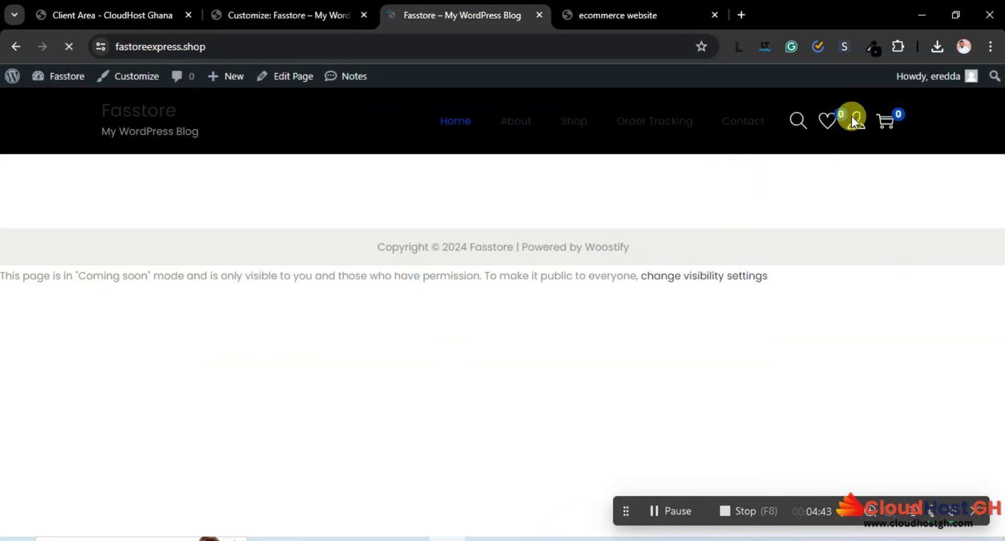
{"action": "mouse_move", "coordinate": [860, 121]}
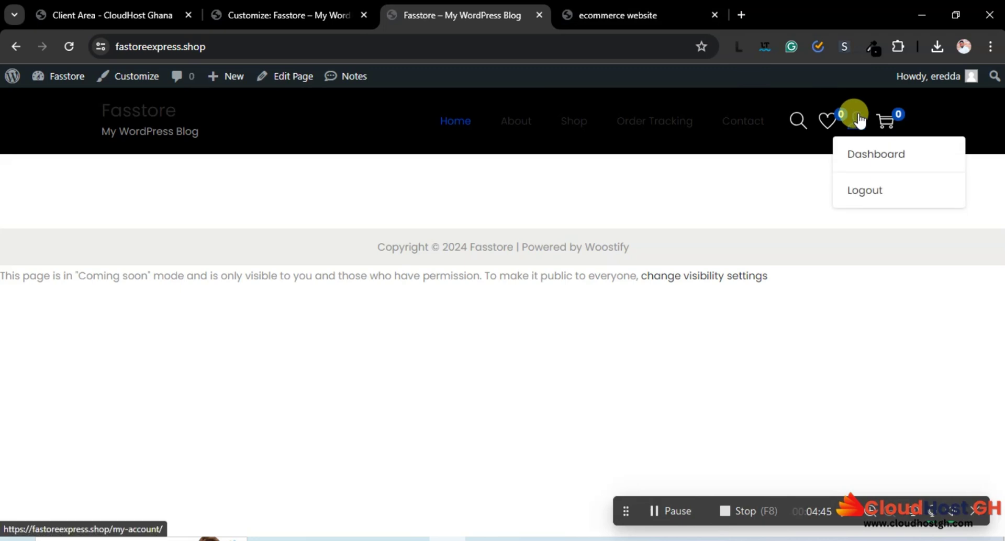
{"action": "left_click", "coordinate": [662, 8]}
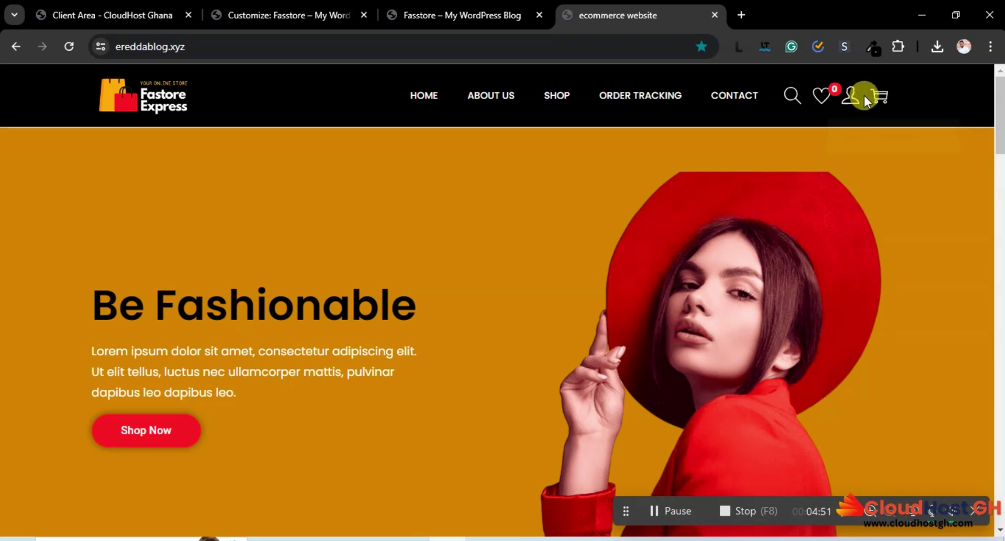
{"action": "left_click", "coordinate": [303, 13]}
{"action": "left_click", "coordinate": [435, 12]}
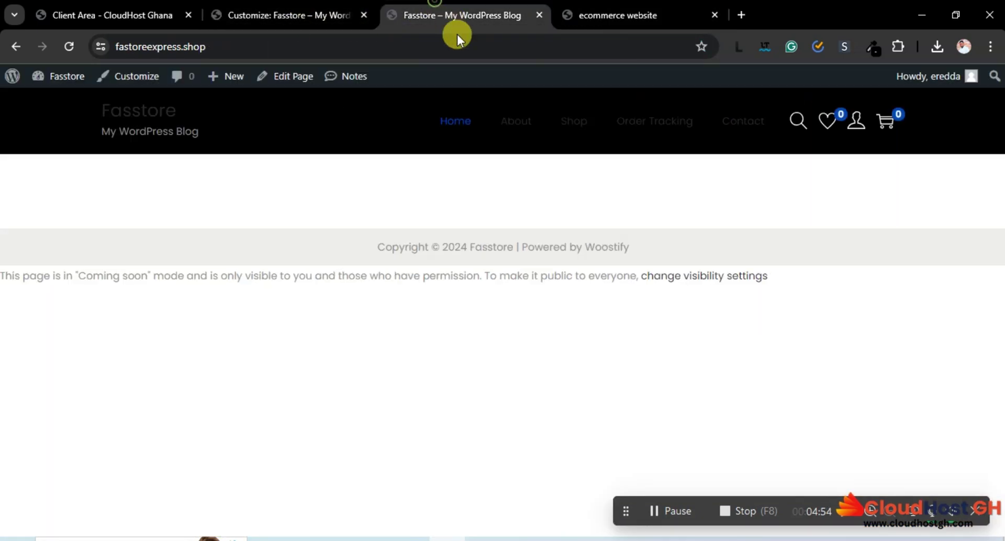
Sample the orange hero background color on the demo store's homepage with the ColorZilla page color picker
{"action": "left_click", "coordinate": [568, 11]}
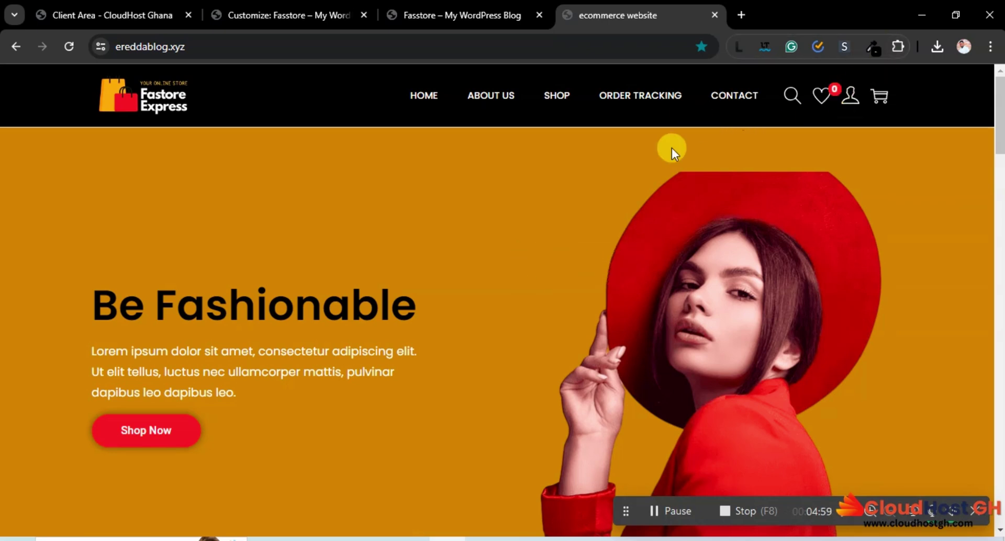
{"action": "left_click", "coordinate": [871, 49]}
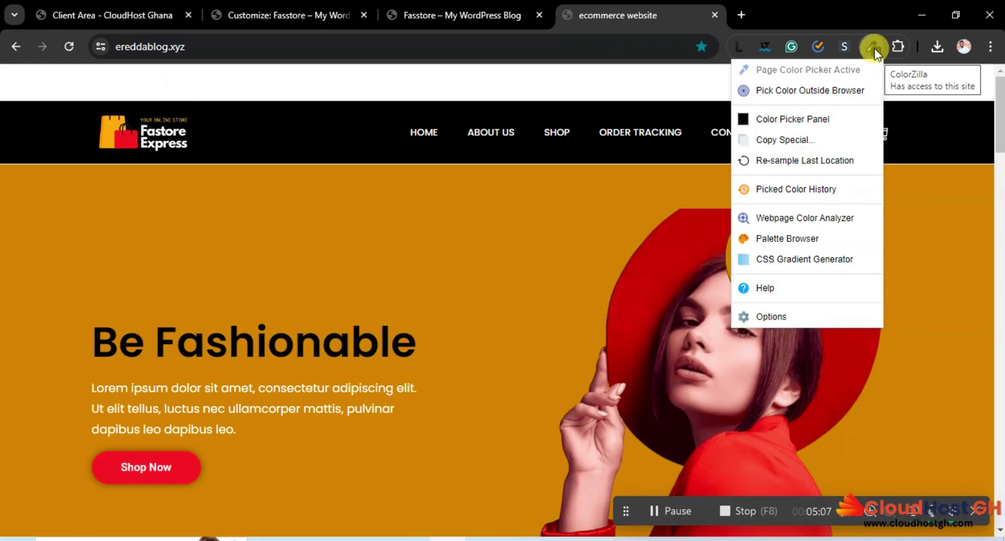
{"action": "left_click", "coordinate": [547, 189]}
{"action": "left_click", "coordinate": [559, 202]}
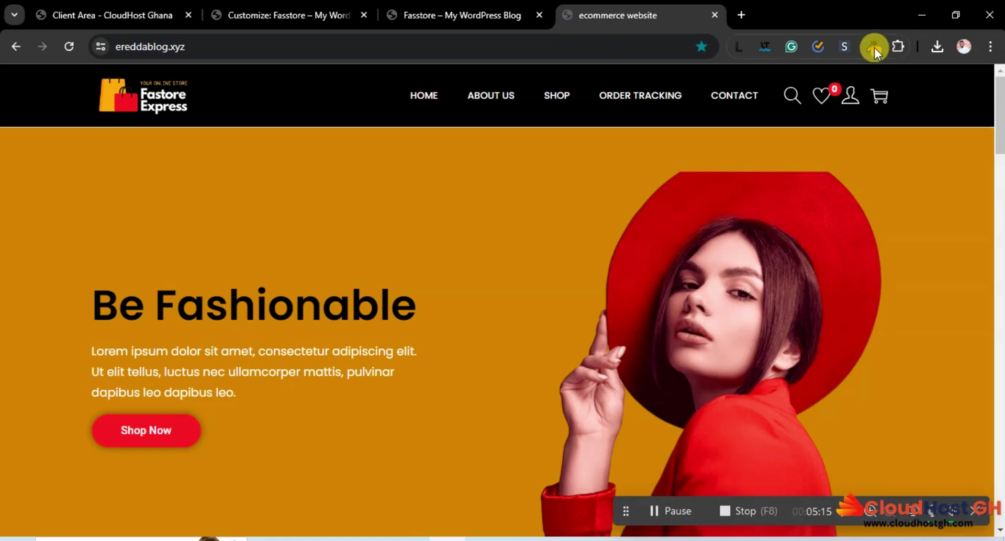
Search the web for "color picker chrome" and open the ColorPick Eyedropper page in the Chrome Web Store
{"action": "left_click", "coordinate": [742, 15]}
{"action": "type", "text": "c"}
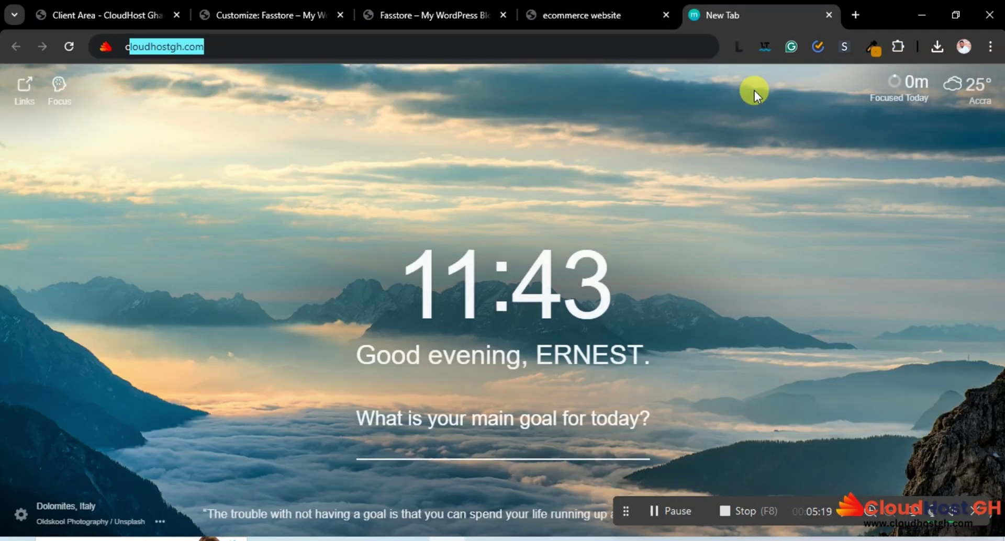
{"action": "type", "text": "lol"}
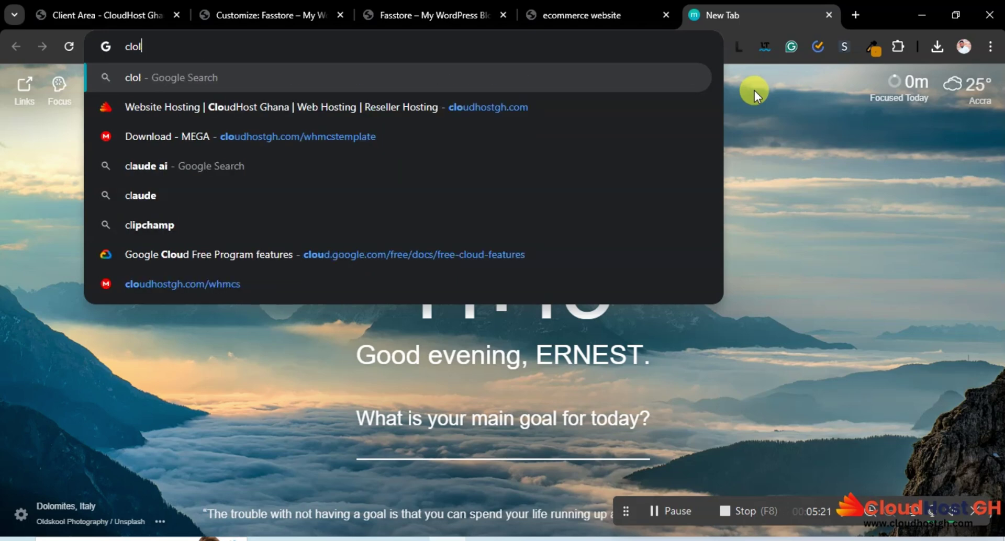
{"action": "type", "text": "or"}
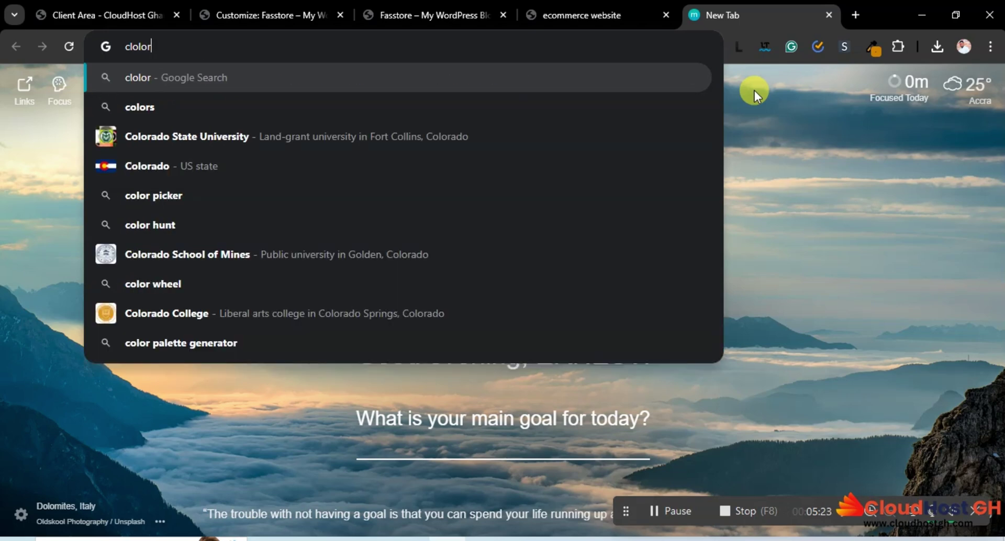
{"action": "key", "text": "BackSpace"}
{"action": "key", "text": "BackSpace"}
{"action": "key", "text": "BackSpace"}
{"action": "key", "text": "BackSpace"}
{"action": "key", "text": "BackSpace"}
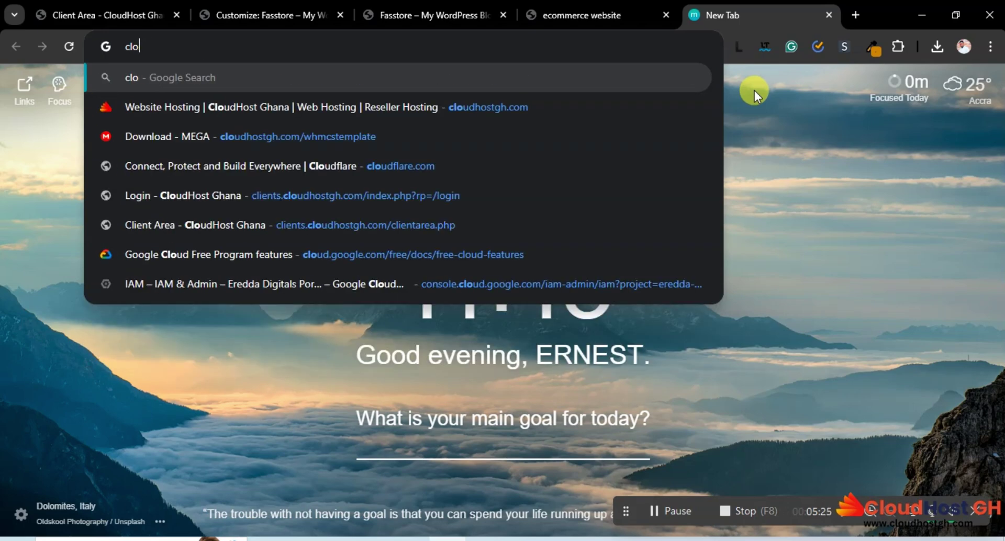
{"action": "type", "text": "olor"}
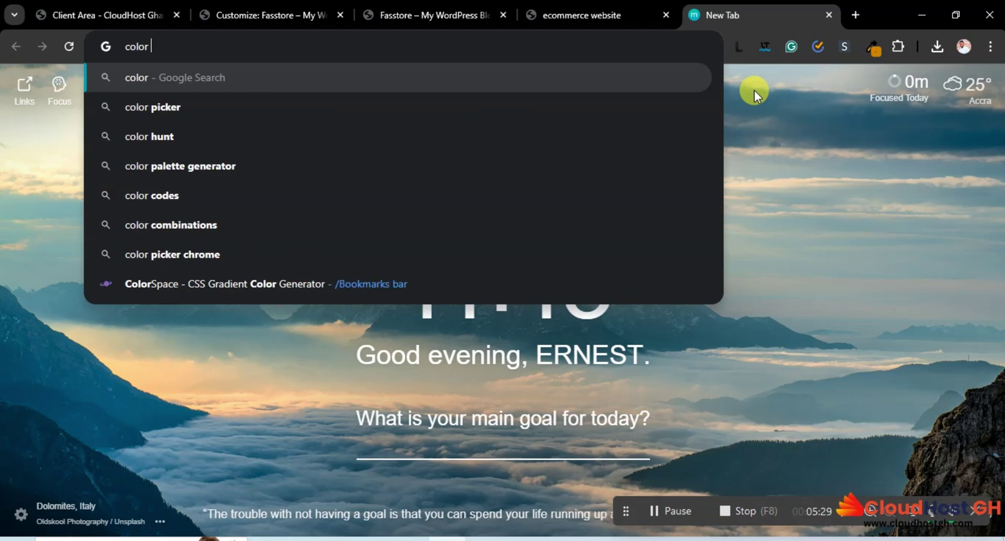
{"action": "type", "text": " picke"}
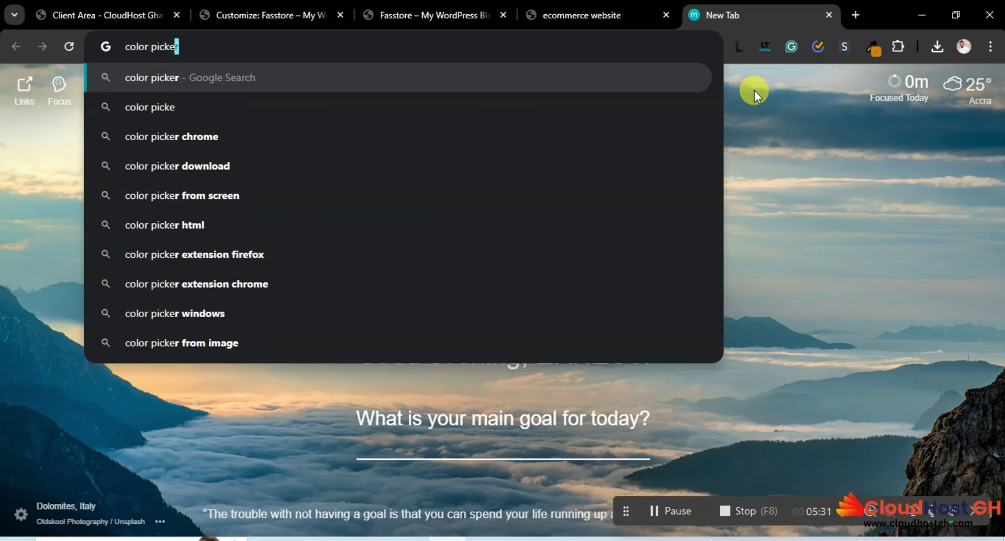
{"action": "type", "text": "r"}
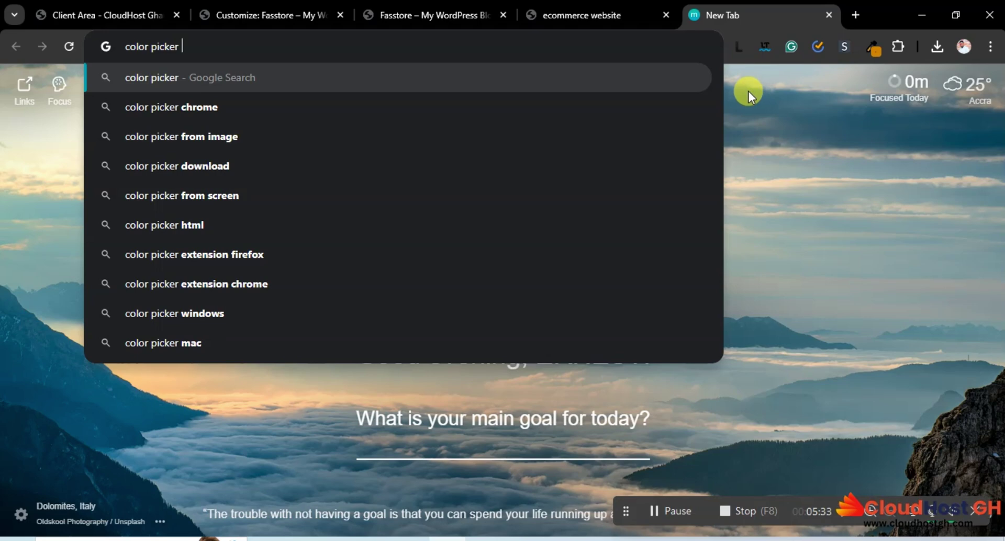
{"action": "left_click", "coordinate": [205, 114]}
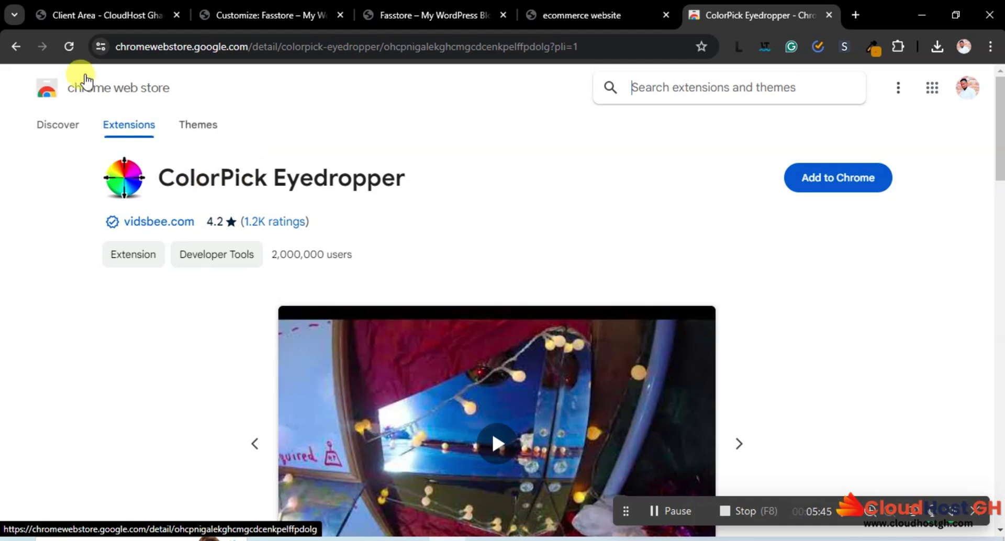
View the ColorZilla page in the Chrome Web Store and the installed extension's options, and close the page
{"action": "left_click", "coordinate": [16, 46]}
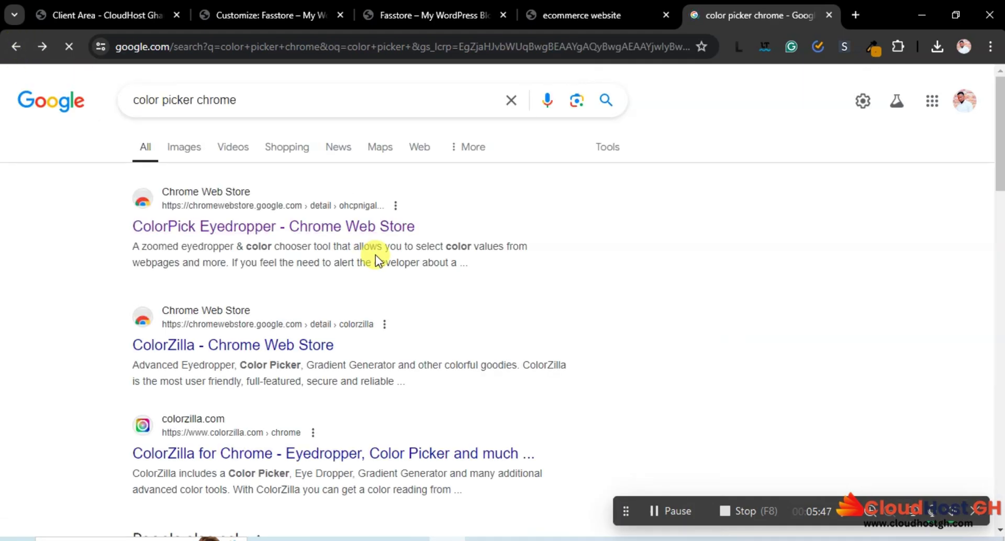
{"action": "scroll", "coordinate": [376, 255], "scroll_direction": "down", "scroll_amount": 1}
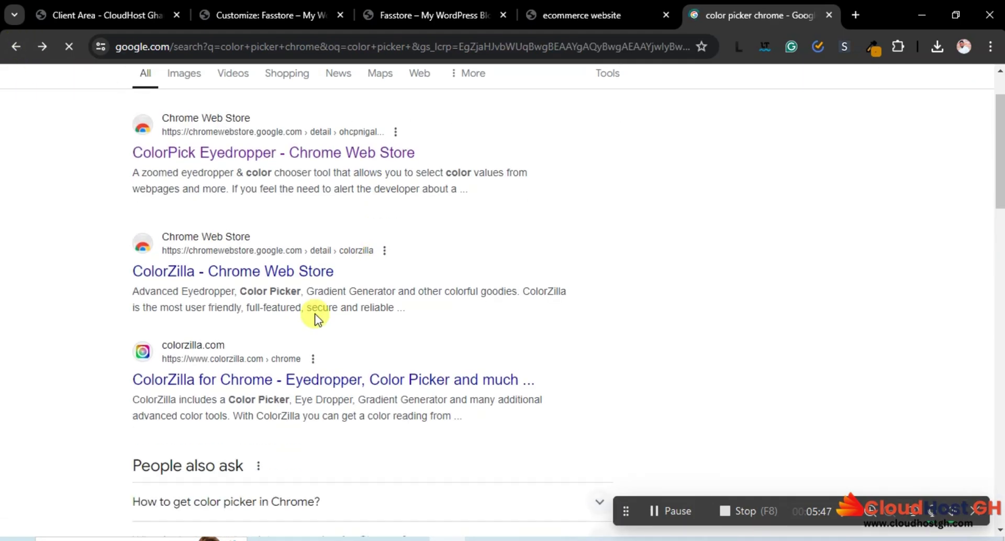
{"action": "left_click", "coordinate": [224, 280]}
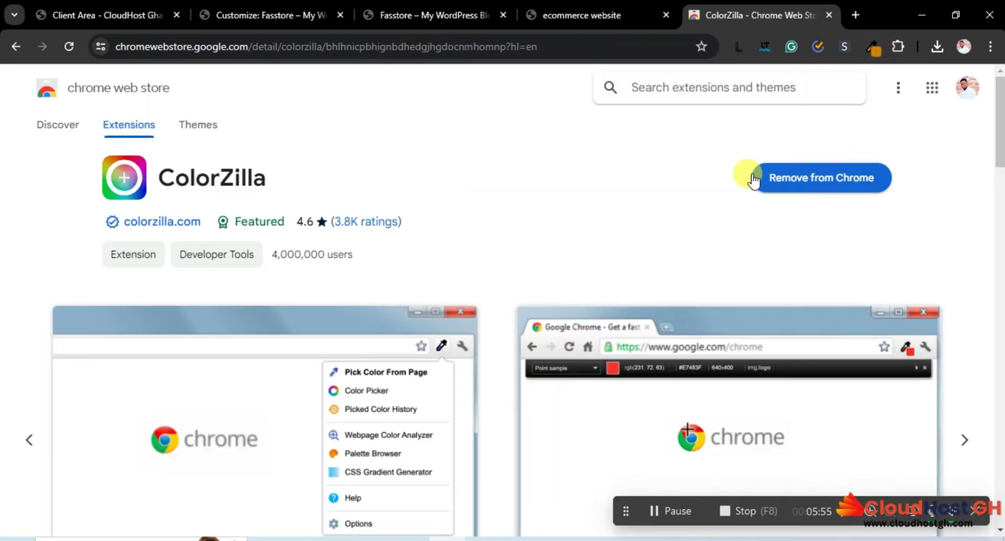
{"action": "left_click", "coordinate": [872, 50]}
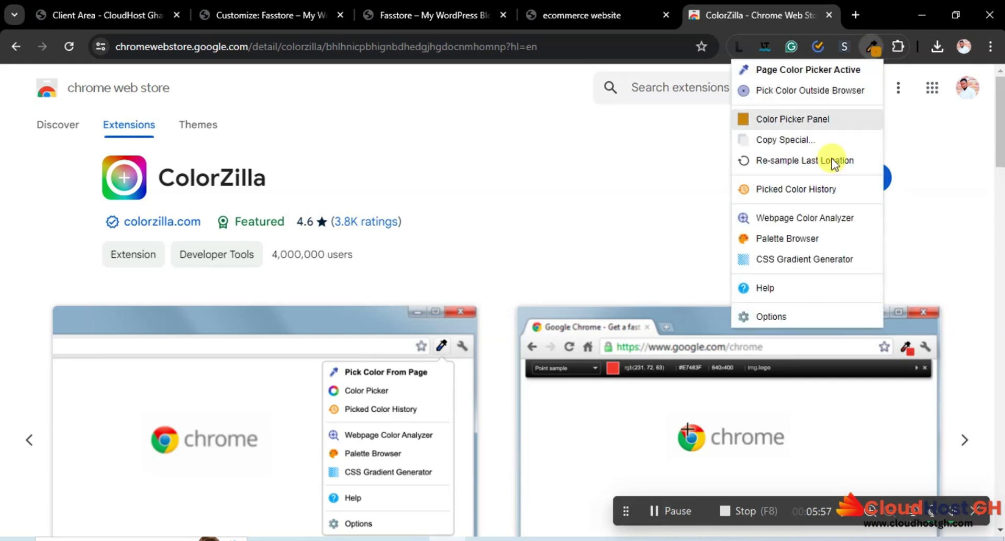
{"action": "left_click", "coordinate": [651, 165]}
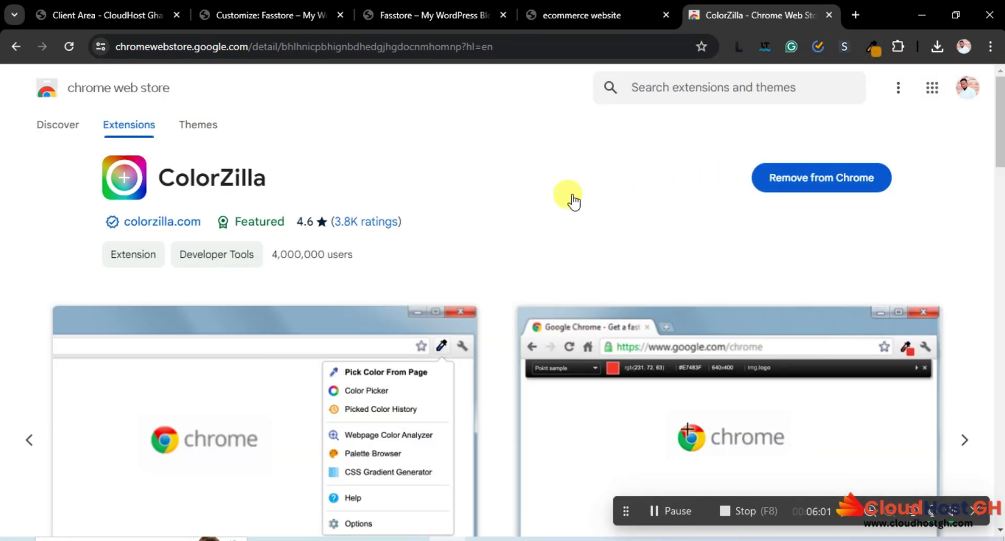
{"action": "left_click", "coordinate": [17, 47]}
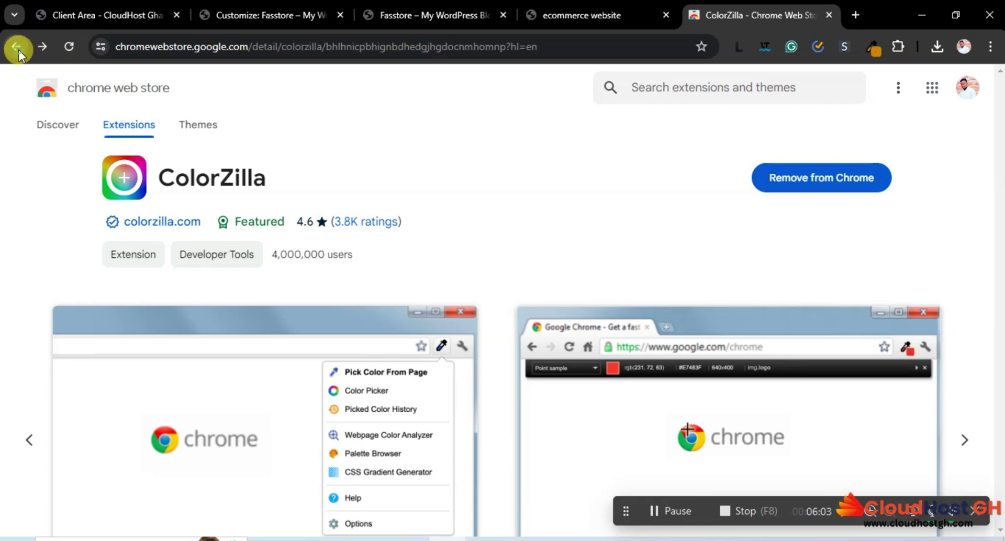
{"action": "left_click", "coordinate": [828, 16]}
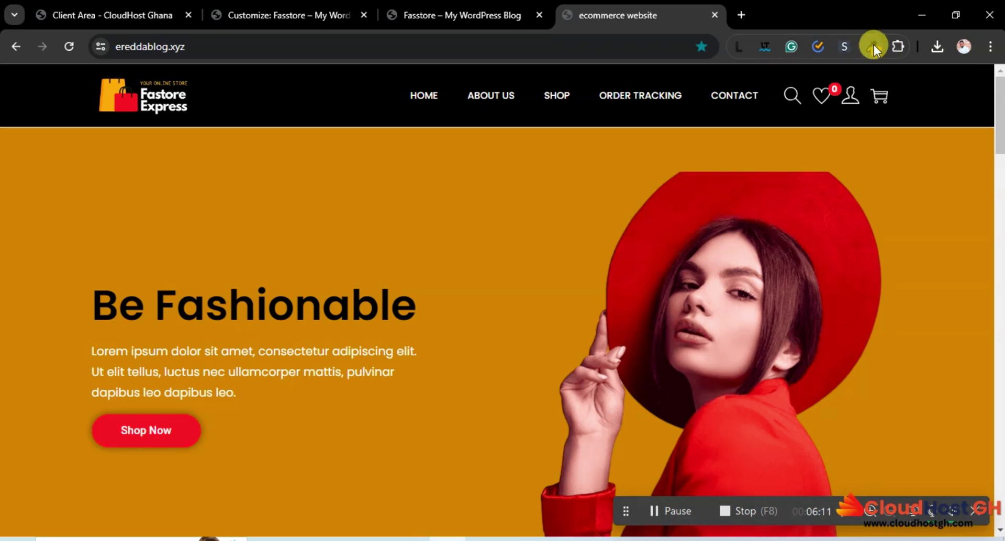
Pin the Image downloader extension to the browser toolbar and unpin it again
{"action": "left_click", "coordinate": [896, 47]}
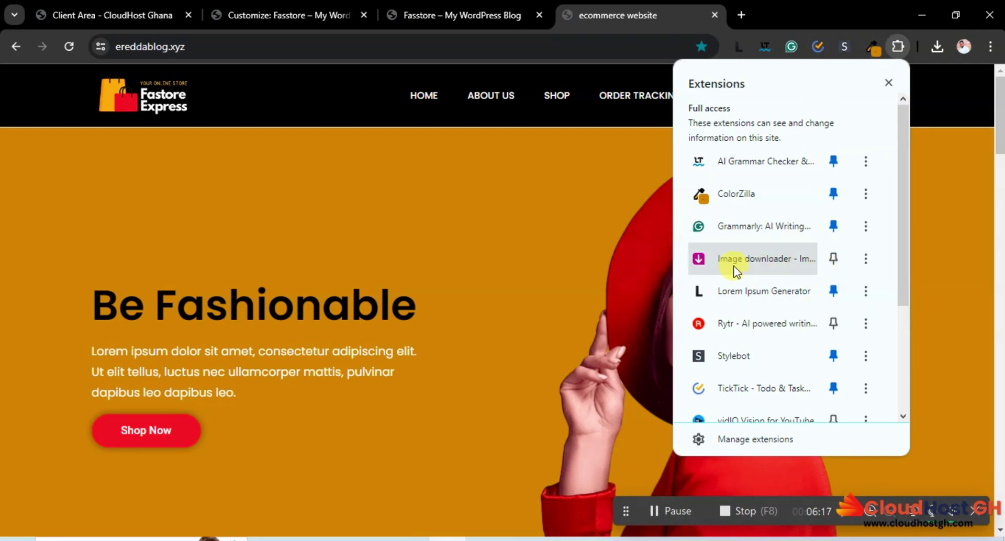
{"action": "left_click", "coordinate": [833, 260]}
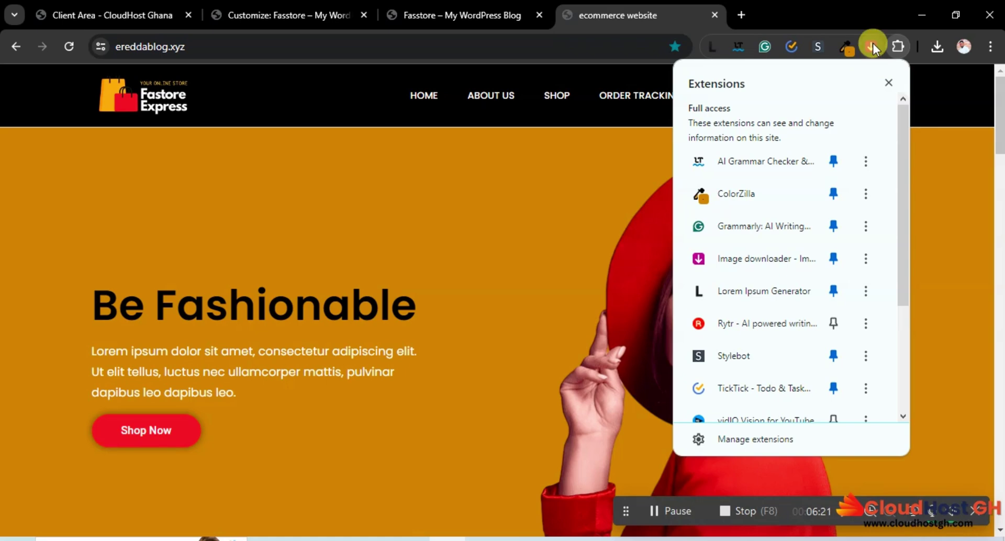
{"action": "left_click", "coordinate": [833, 258]}
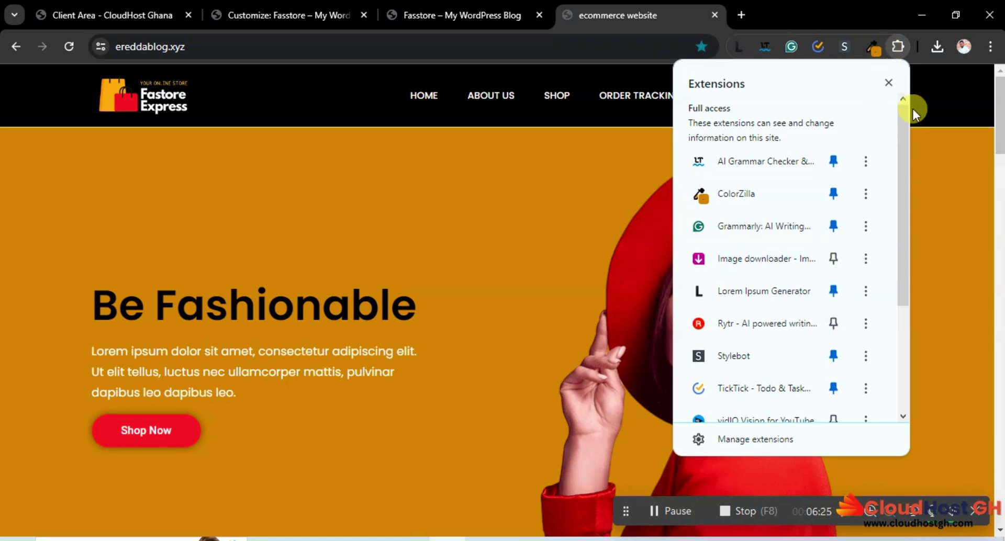
{"action": "left_click", "coordinate": [956, 236]}
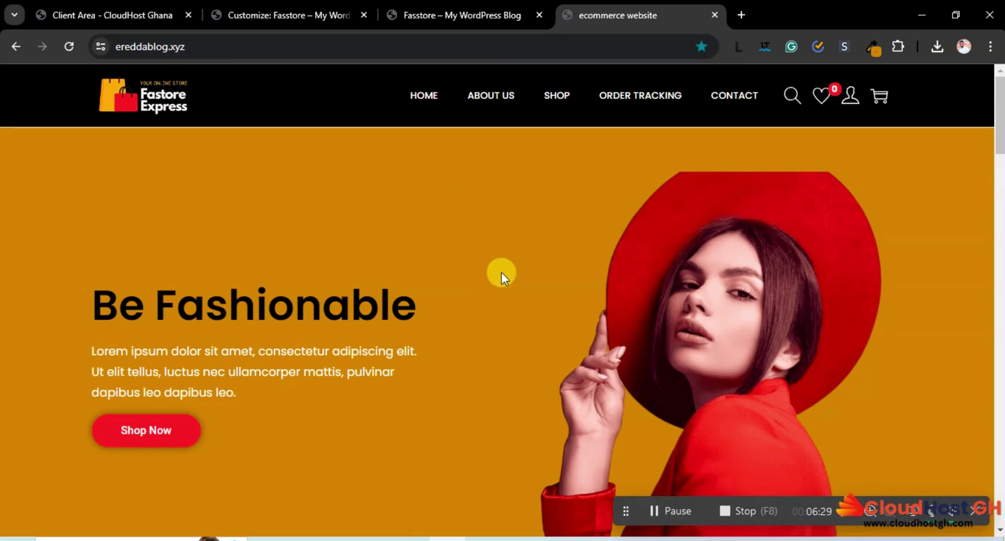
Set the normal header's icon hover color to the sampled orange, #C28714, in the Fasstore customizer and publish the change
{"action": "left_click", "coordinate": [270, 15]}
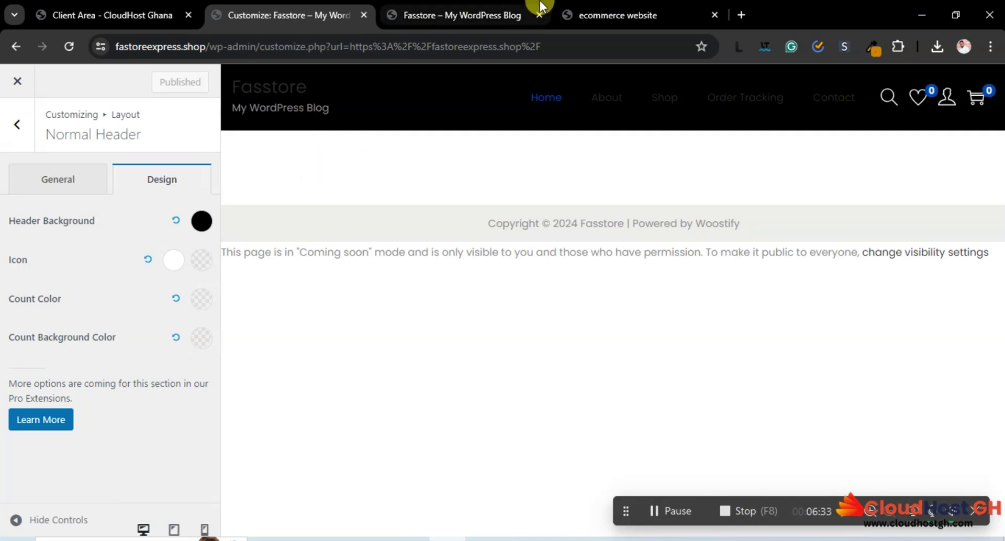
{"action": "left_click", "coordinate": [646, 12]}
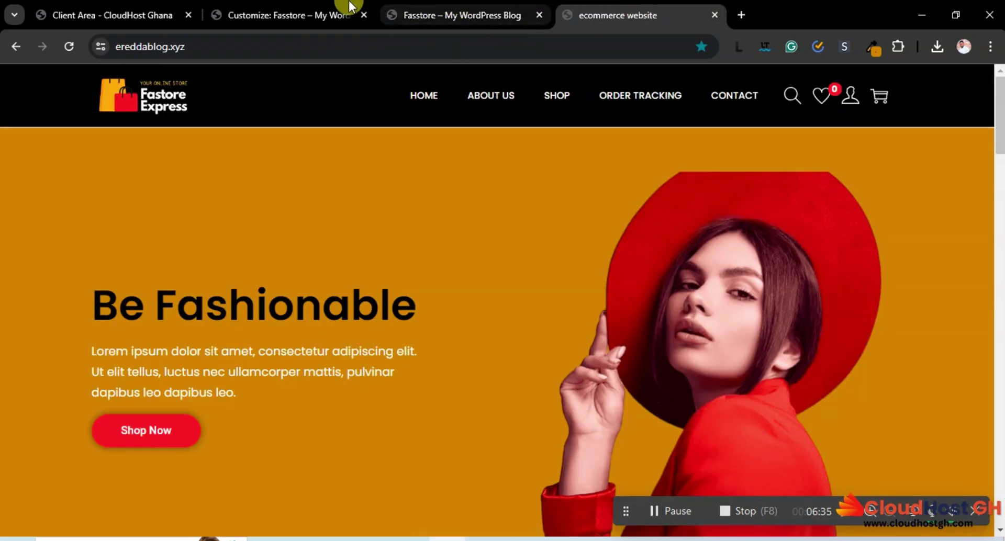
{"action": "left_click", "coordinate": [275, 15]}
{"action": "left_click", "coordinate": [202, 262]}
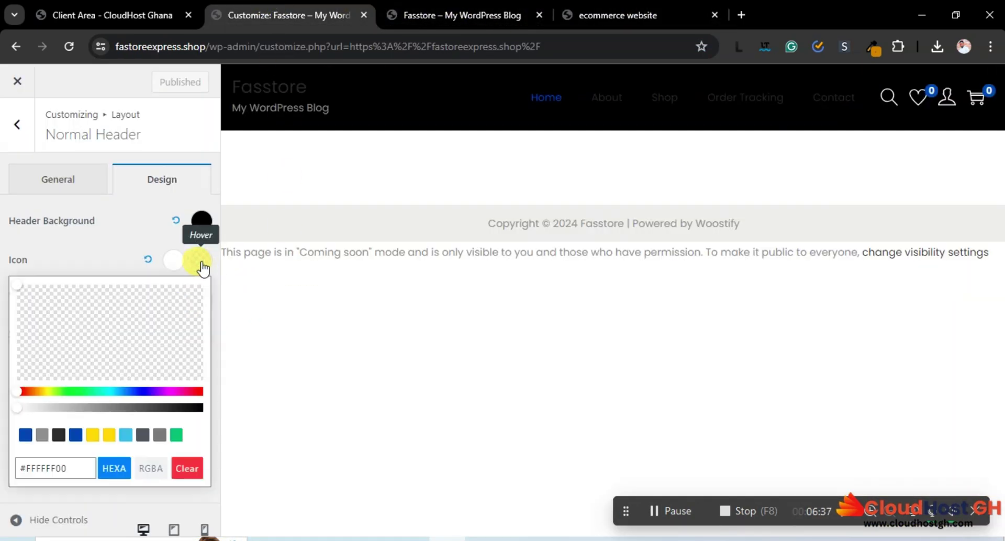
{"action": "left_click_drag", "start_coordinate": [84, 470], "coordinate": [15, 477]}
{"action": "type", "text": "#C28714"}
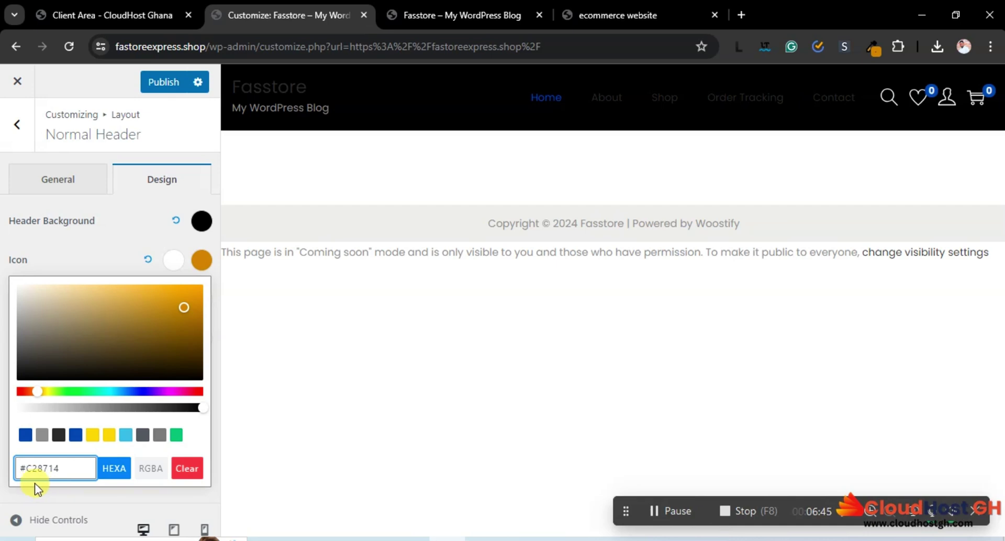
{"action": "left_click", "coordinate": [586, 10]}
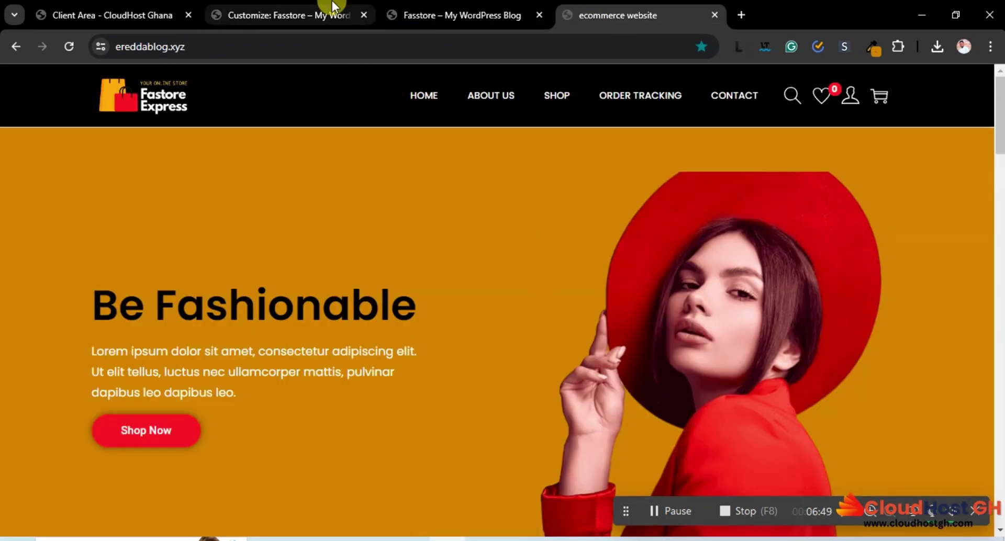
{"action": "left_click", "coordinate": [318, 7]}
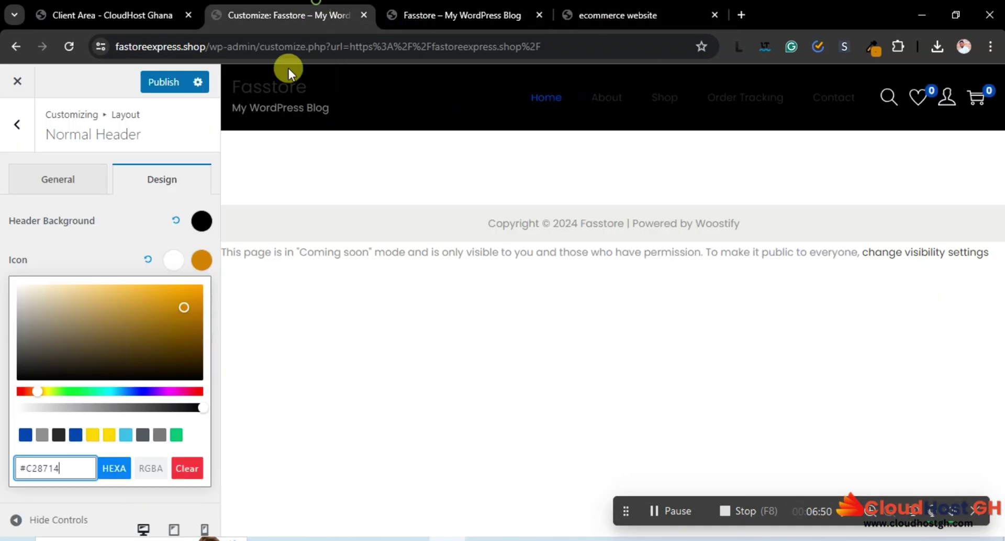
{"action": "left_click", "coordinate": [167, 84]}
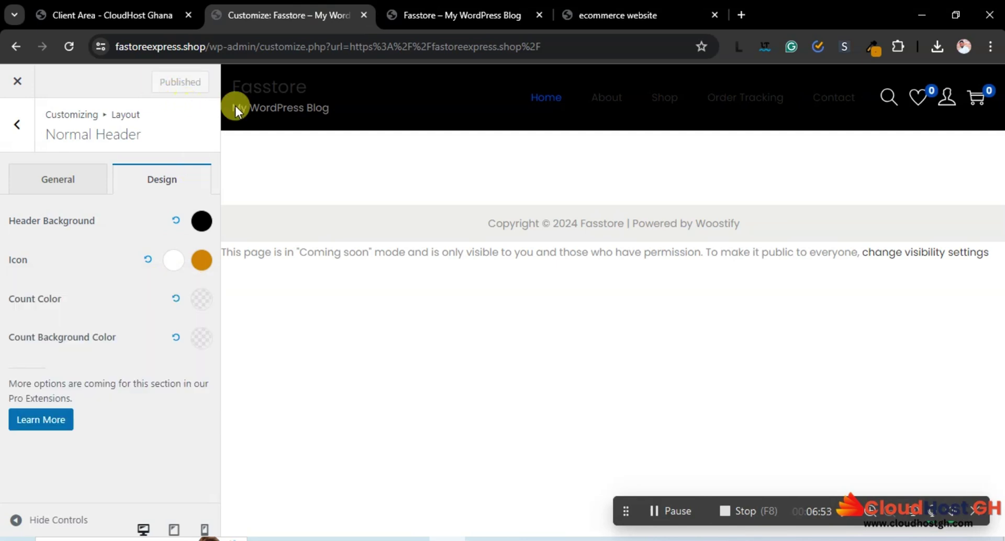
Check the header icons on the Fasstore homepage, compare them with the demo store's, and return to the Normal Header design settings
{"action": "left_click", "coordinate": [449, 13]}
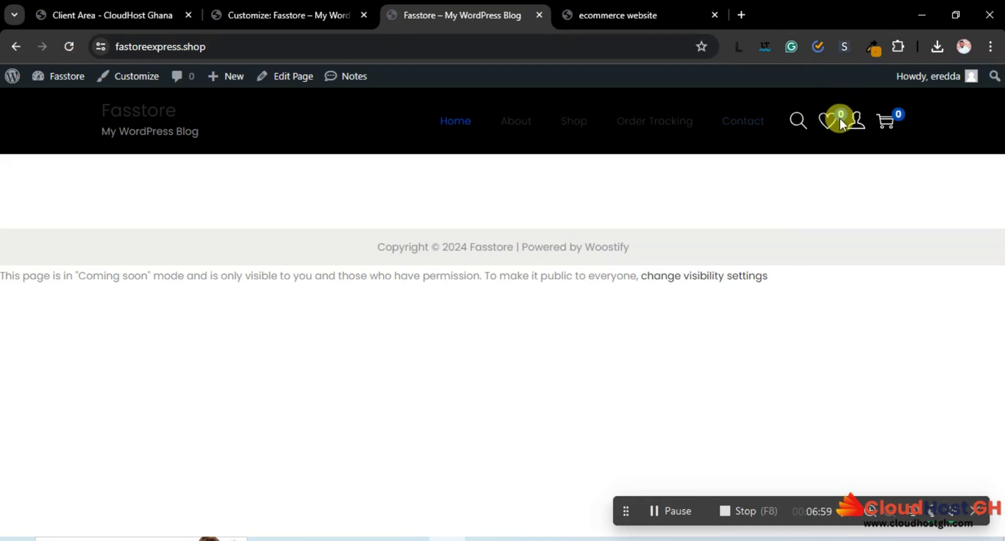
{"action": "mouse_move", "coordinate": [856, 125]}
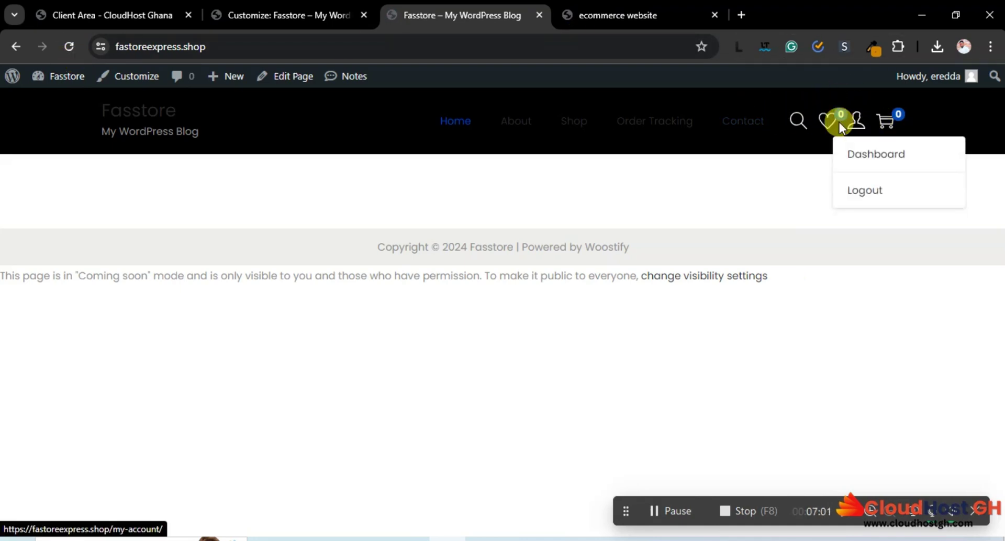
{"action": "left_click", "coordinate": [589, 11]}
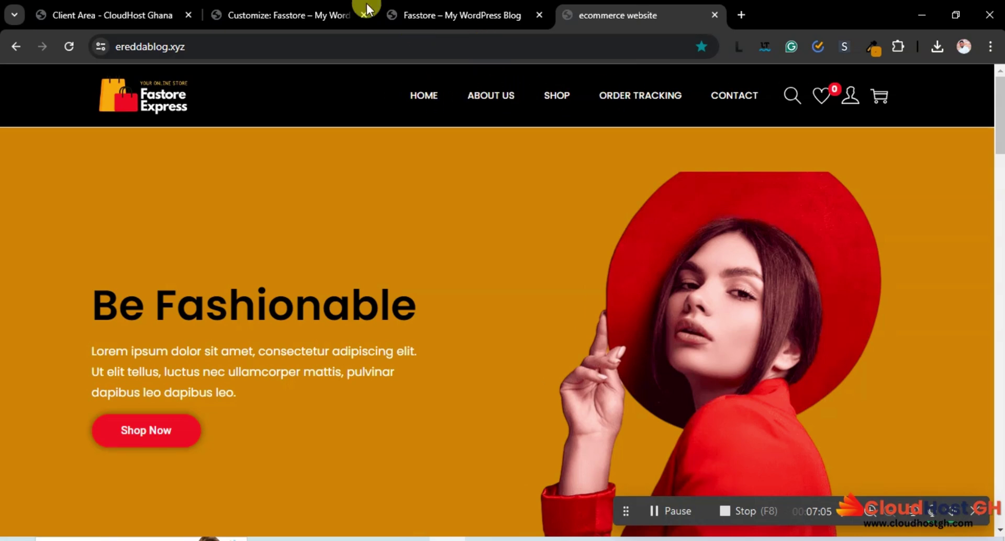
{"action": "left_click", "coordinate": [297, 11]}
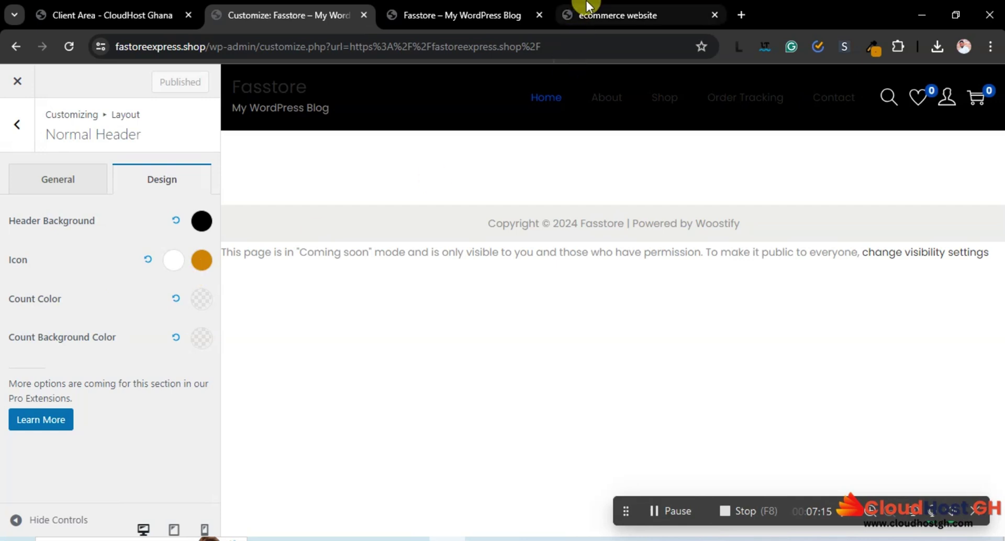
{"action": "left_click", "coordinate": [609, 10]}
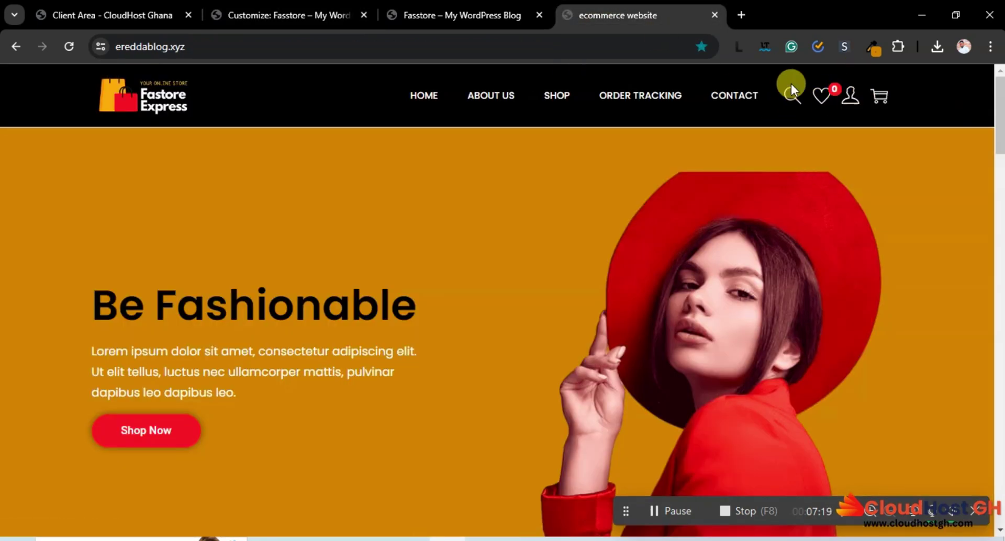
{"action": "left_click", "coordinate": [273, 9]}
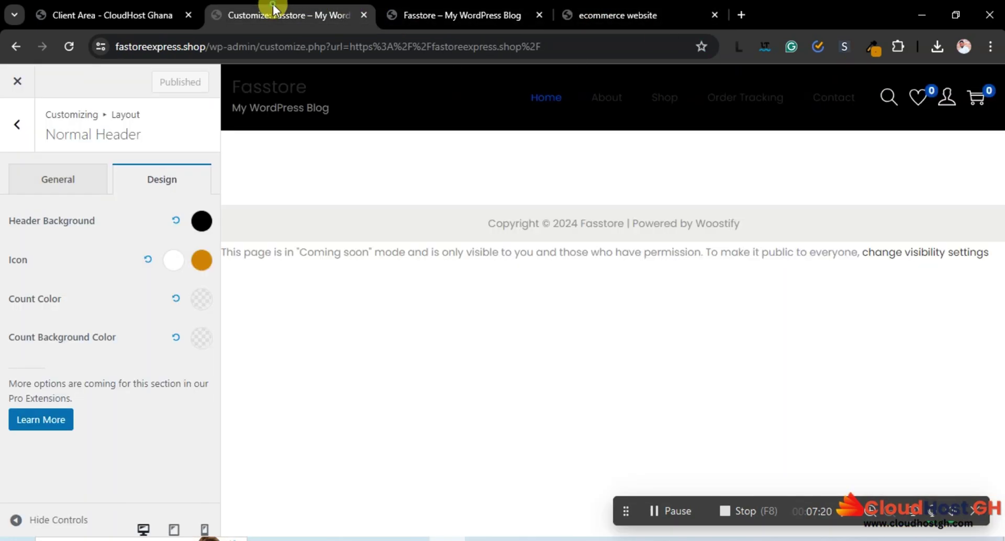
Set the normal header's count color to opaque white, #FFFFFF, and publish the change
{"action": "left_click", "coordinate": [201, 300]}
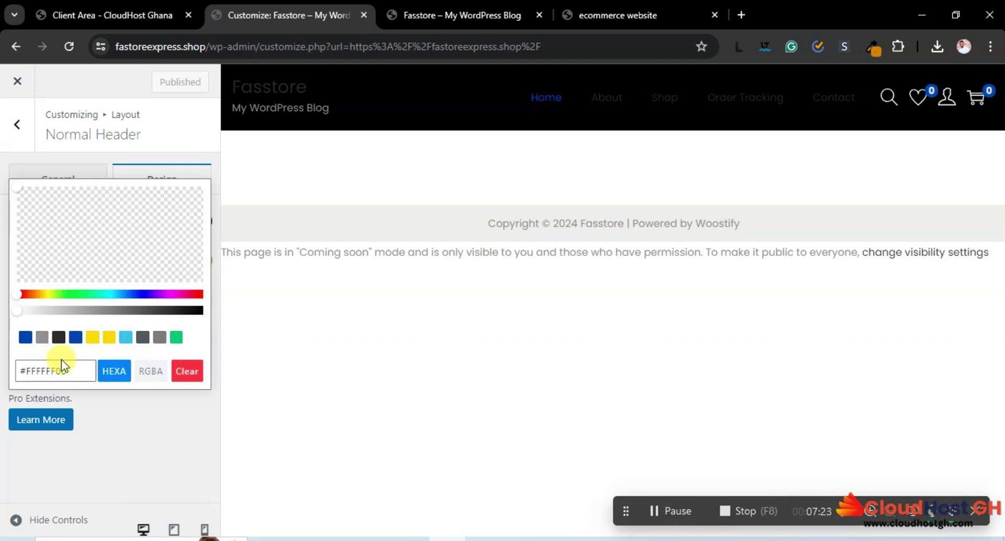
{"action": "left_click", "coordinate": [81, 260]}
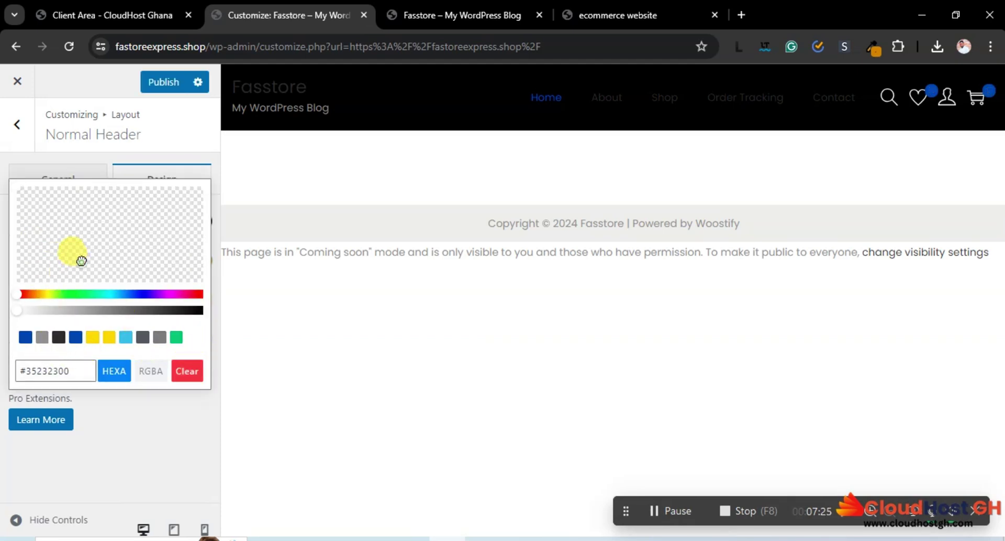
{"action": "mouse_move", "coordinate": [81, 260]}
{"action": "left_mouse_down"}
{"action": "mouse_move", "coordinate": [80, 206]}
{"action": "mouse_move", "coordinate": [16, 220]}
{"action": "left_mouse_up"}
{"action": "mouse_move", "coordinate": [65, 290]}
{"action": "left_mouse_down"}
{"action": "mouse_move", "coordinate": [180, 291]}
{"action": "mouse_move", "coordinate": [11, 318]}
{"action": "mouse_move", "coordinate": [240, 319]}
{"action": "left_mouse_up"}
{"action": "mouse_move", "coordinate": [162, 233]}
{"action": "left_mouse_down"}
{"action": "mouse_move", "coordinate": [143, 222]}
{"action": "mouse_move", "coordinate": [59, 217]}
{"action": "mouse_move", "coordinate": [11, 198]}
{"action": "mouse_move", "coordinate": [6, 125]}
{"action": "left_mouse_up"}
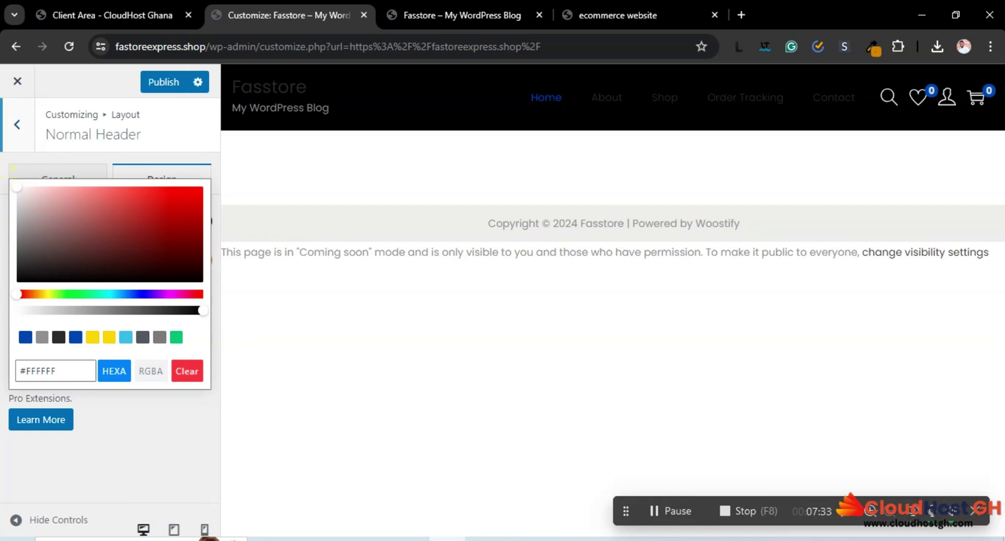
{"action": "left_click", "coordinate": [49, 369]}
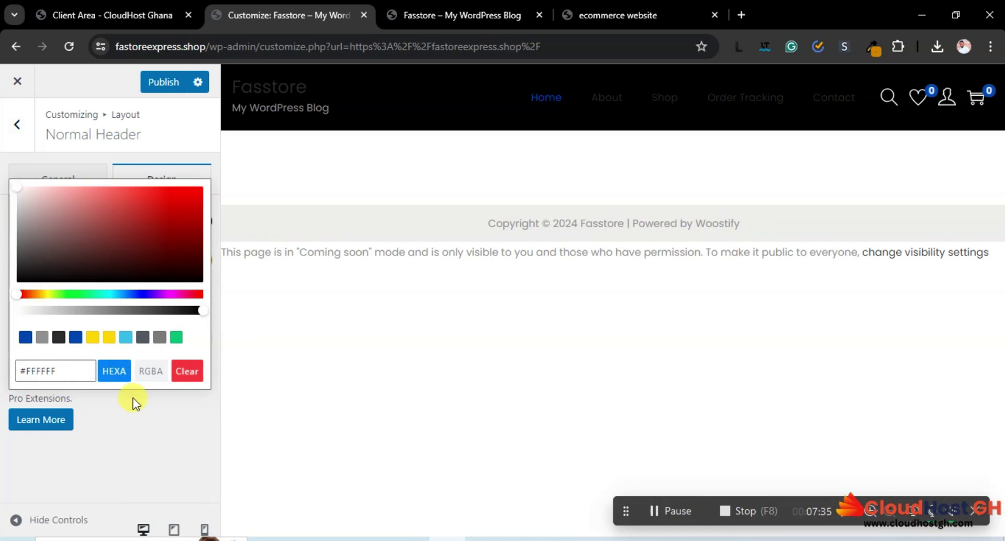
{"action": "left_click", "coordinate": [56, 372]}
{"action": "left_click", "coordinate": [173, 87]}
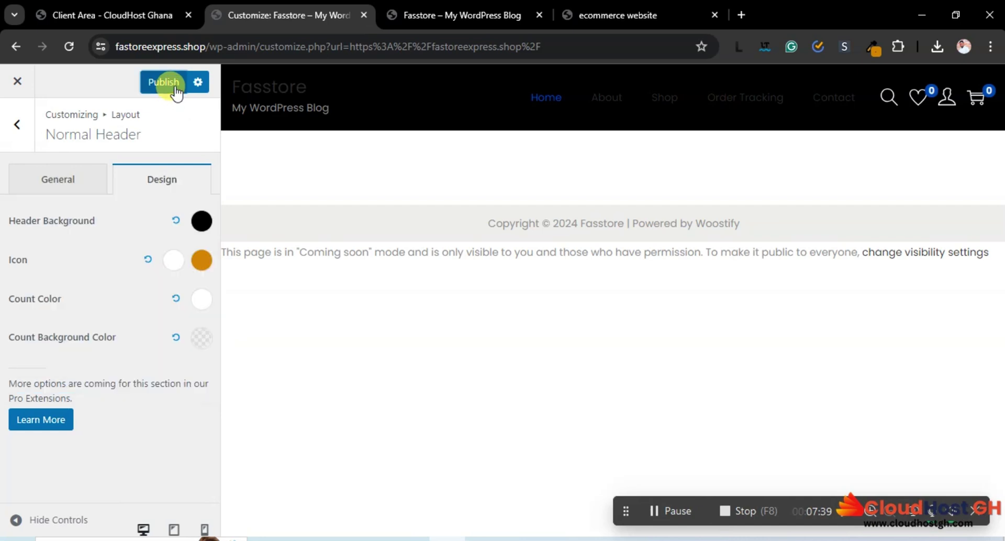
Reload the Fasstore homepage, compare its header count badges with the demo store's, and return to the Normal Header design settings
{"action": "left_click", "coordinate": [448, 11]}
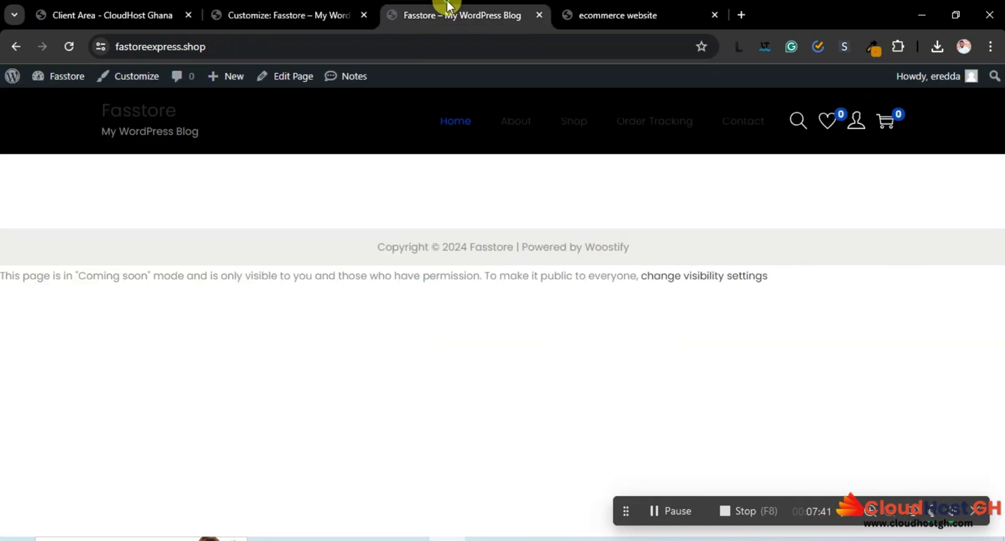
{"action": "left_click", "coordinate": [68, 49]}
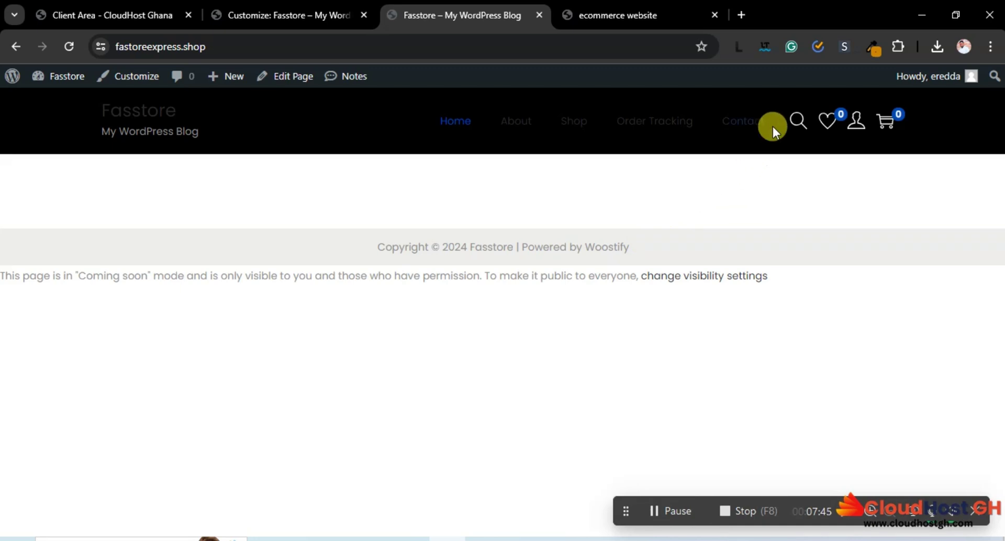
{"action": "left_click", "coordinate": [282, 6]}
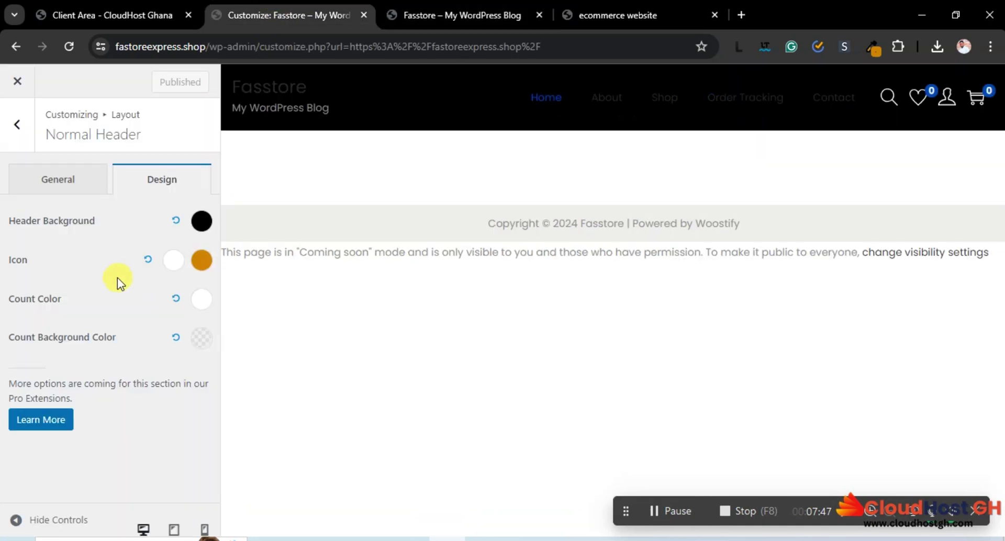
{"action": "left_click", "coordinate": [665, 12]}
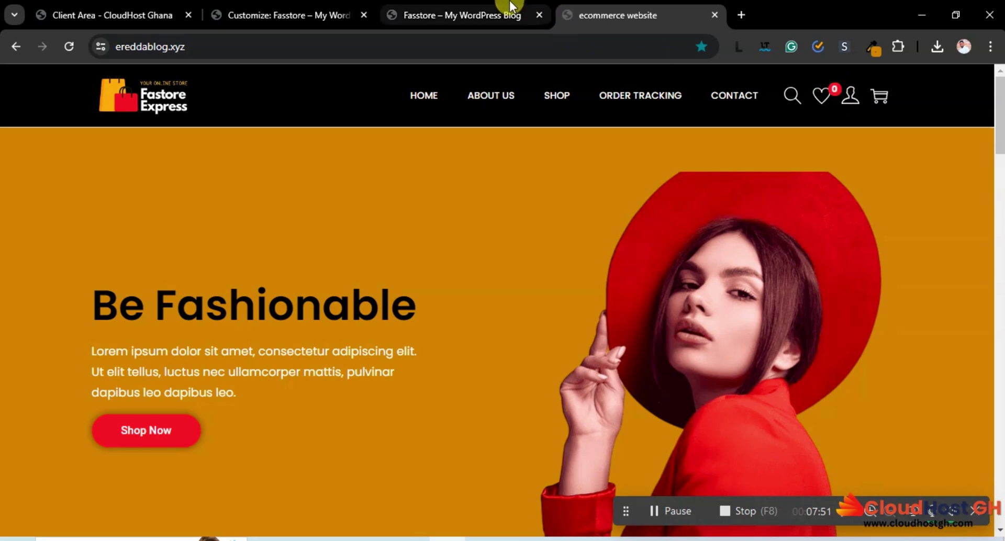
{"action": "left_click", "coordinate": [460, 13]}
{"action": "left_click", "coordinate": [290, 13]}
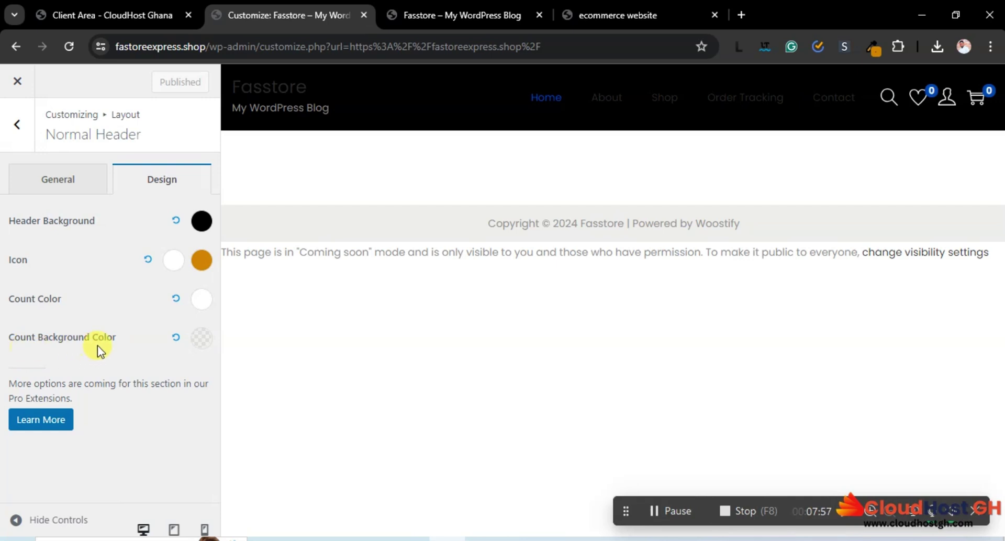
Look through the ereddablog.xyz demo store and sample the red of the woman's suit with the ColorZilla color picker
{"action": "left_click", "coordinate": [592, 15]}
{"action": "mouse_move", "coordinate": [839, 93]}
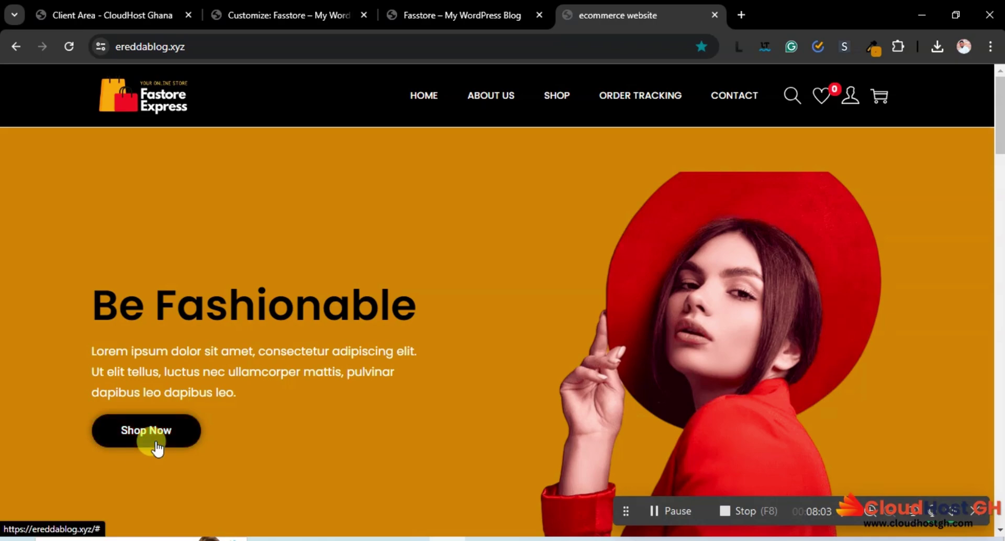
{"action": "scroll", "coordinate": [541, 264], "scroll_direction": "down", "scroll_amount": 18}
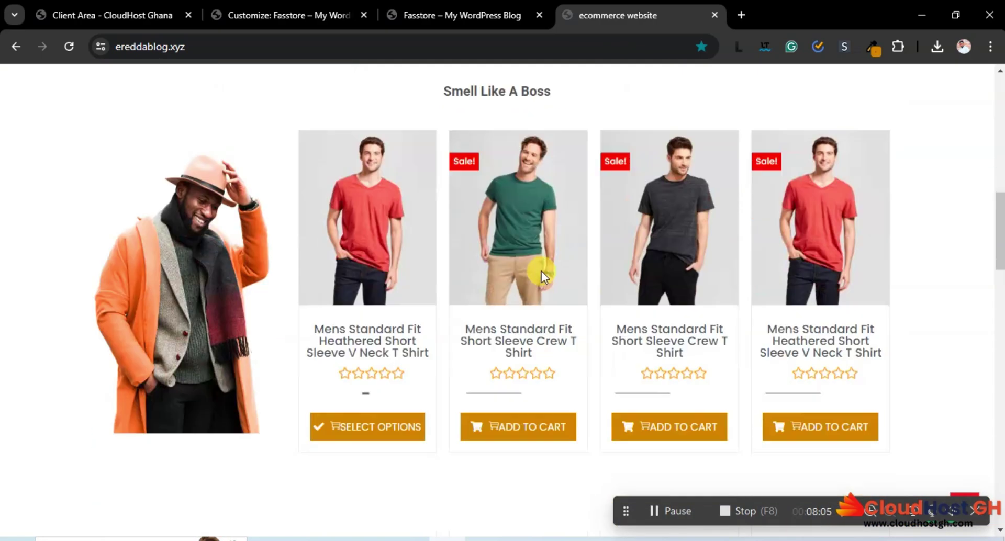
{"action": "scroll", "coordinate": [541, 271], "scroll_direction": "down", "scroll_amount": 15}
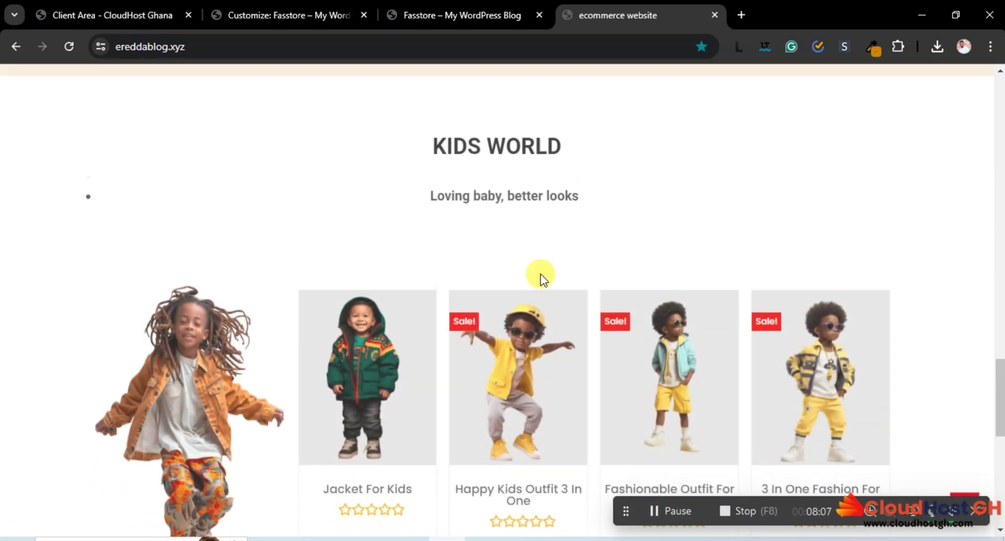
{"action": "scroll", "coordinate": [539, 269], "scroll_direction": "up", "scroll_amount": 10}
{"action": "scroll", "coordinate": [539, 274], "scroll_direction": "up", "scroll_amount": 7}
{"action": "scroll", "coordinate": [541, 276], "scroll_direction": "down", "scroll_amount": 6}
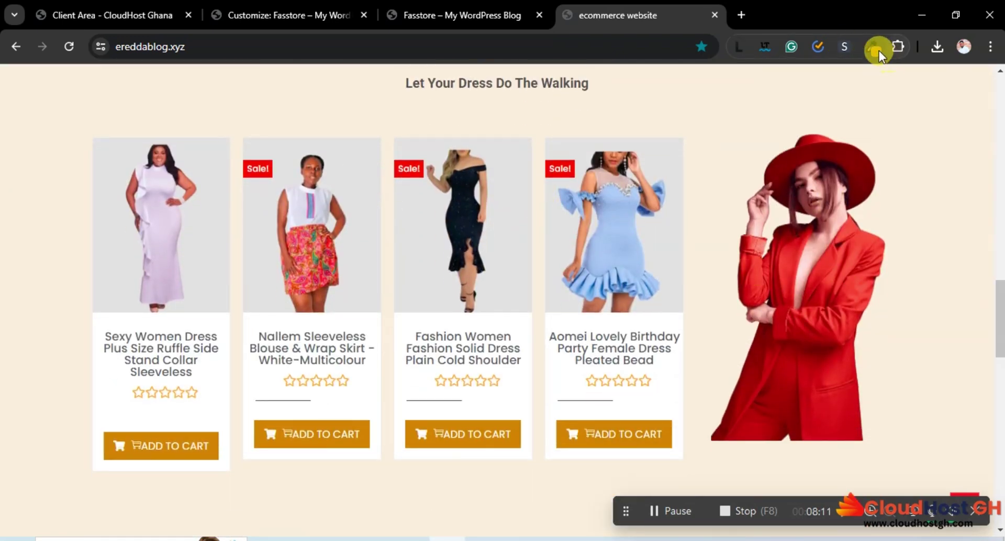
{"action": "left_click", "coordinate": [872, 47]}
{"action": "left_click", "coordinate": [825, 407]}
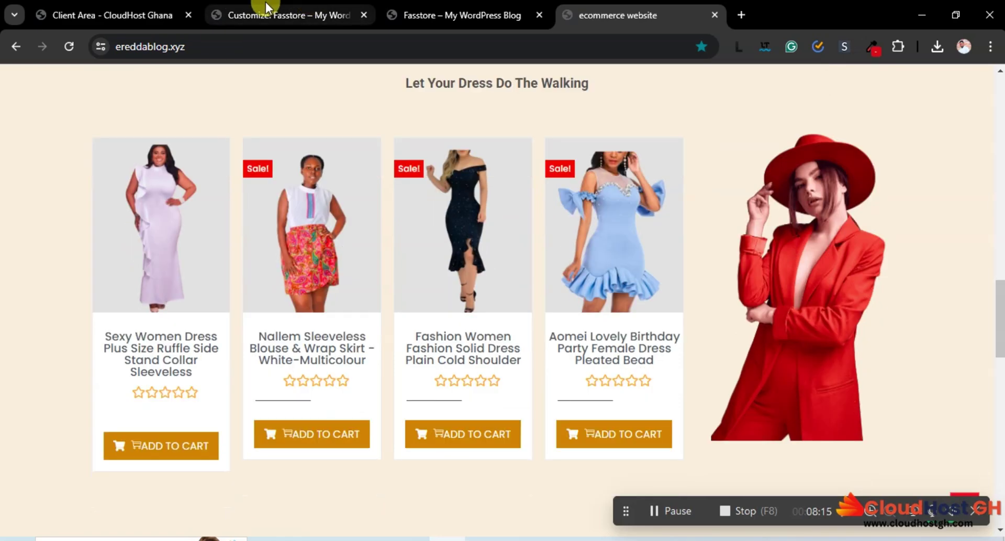
Set the normal header's count background color to the sampled red, #BC272E, and publish the change
{"action": "left_click", "coordinate": [267, 7]}
{"action": "left_click", "coordinate": [201, 337]}
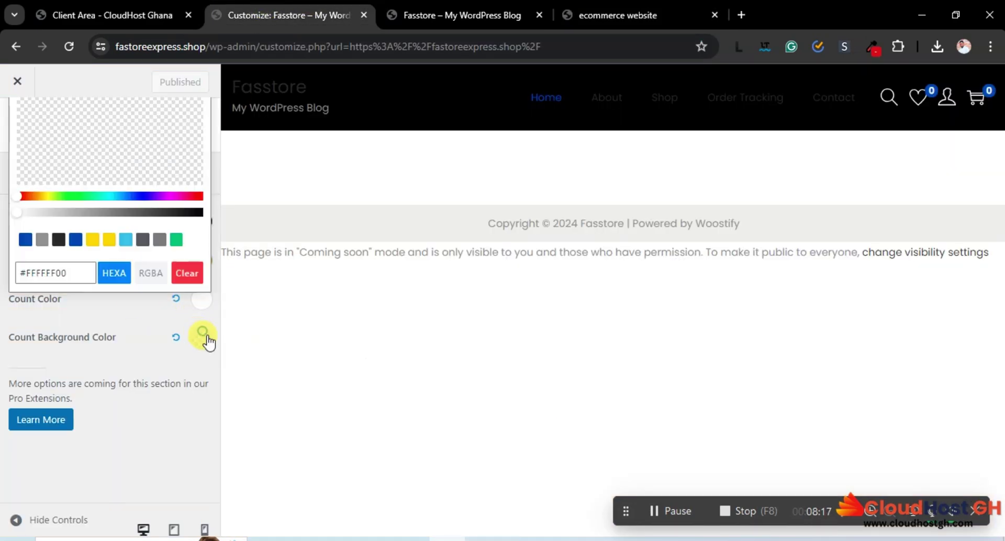
{"action": "left_click_drag", "start_coordinate": [67, 273], "coordinate": [2, 277]}
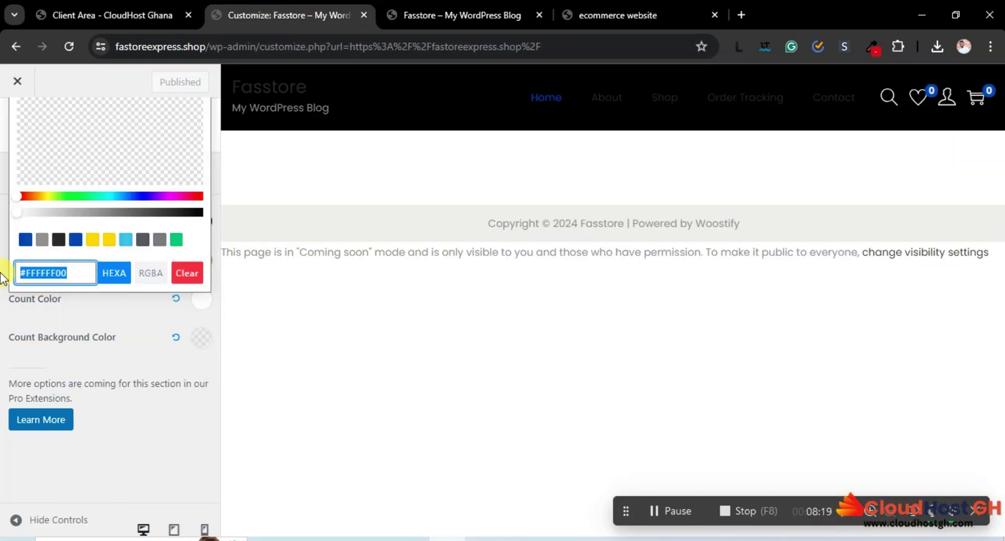
{"action": "type", "text": "#BC272E"}
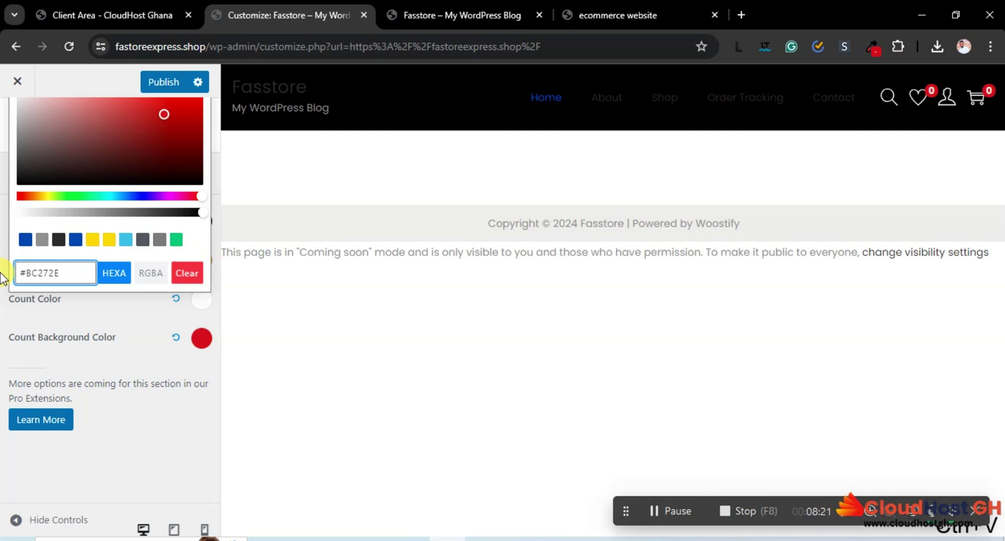
{"action": "left_click", "coordinate": [164, 82]}
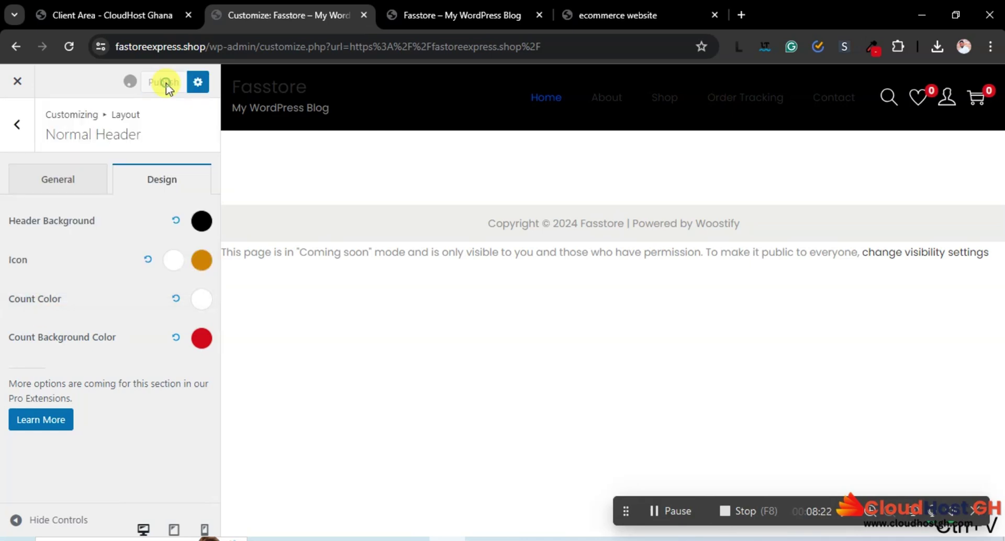
Reload the Fasstore homepage to check the wishlist and cart count badges, and return to the customizer
{"action": "left_click", "coordinate": [472, 6]}
{"action": "left_click", "coordinate": [65, 47]}
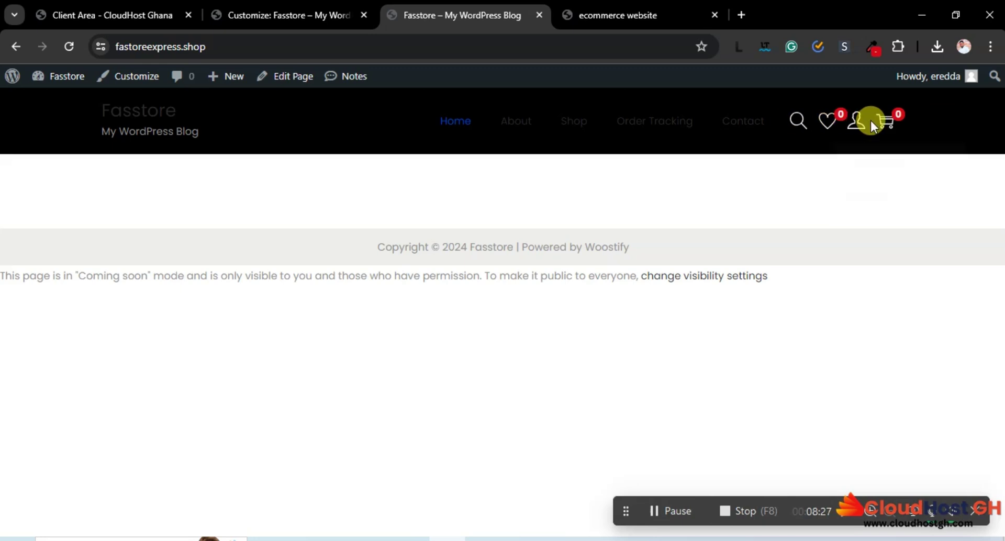
{"action": "left_click", "coordinate": [250, 3]}
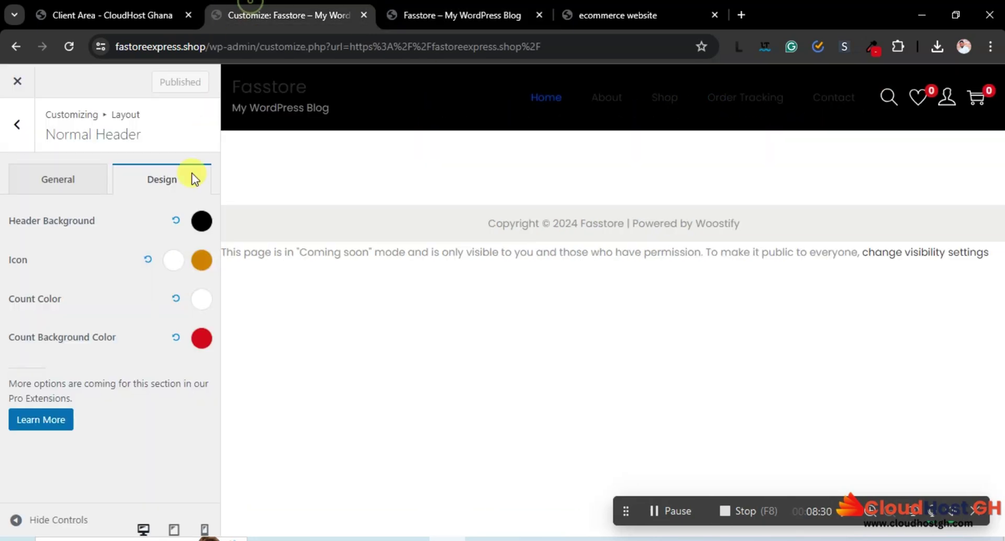
Review the general options of the Normal Header and the Header Transparent section, and return to the Layout sections
{"action": "left_click", "coordinate": [20, 128]}
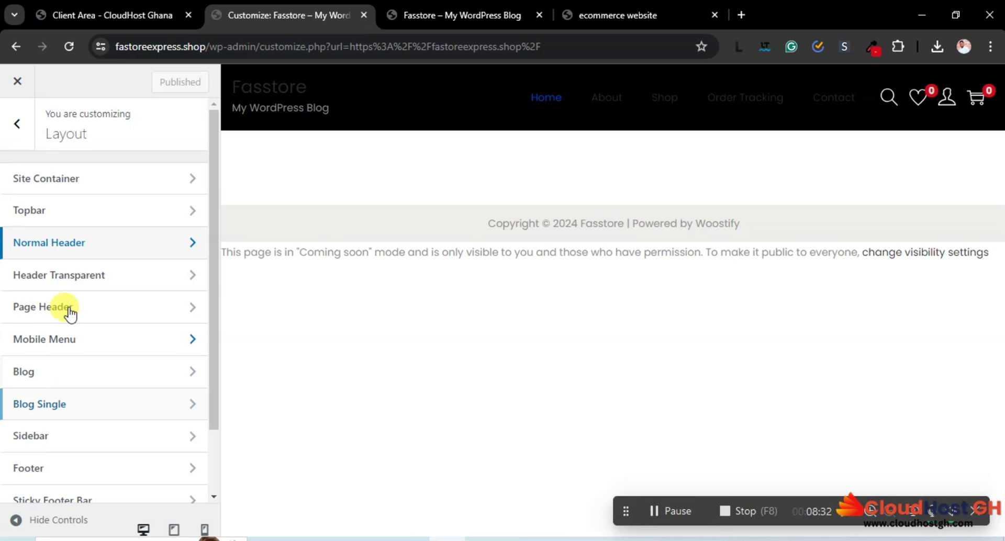
{"action": "left_click", "coordinate": [62, 242]}
{"action": "left_click", "coordinate": [52, 188]}
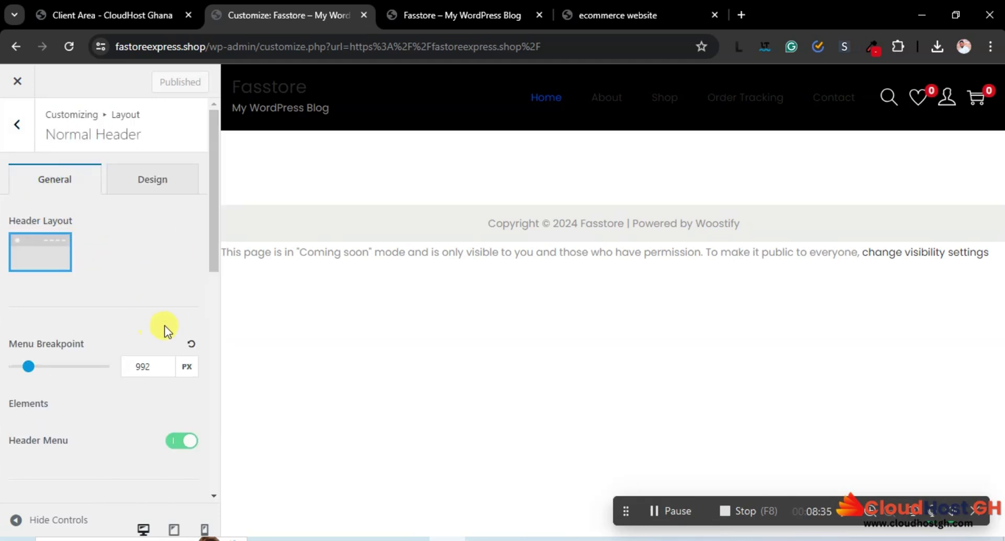
{"action": "scroll", "coordinate": [164, 326], "scroll_direction": "down", "scroll_amount": 10}
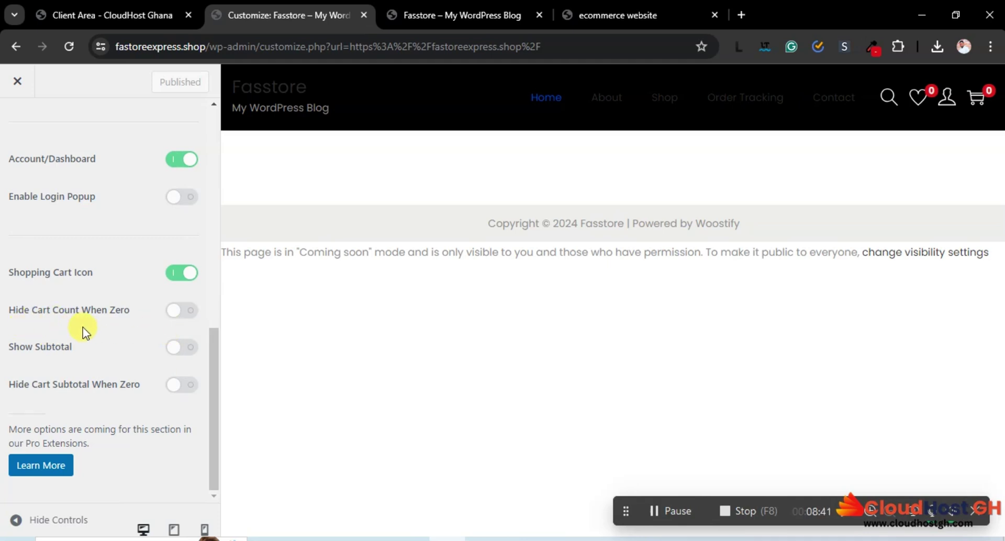
{"action": "scroll", "coordinate": [124, 348], "scroll_direction": "up", "scroll_amount": 10}
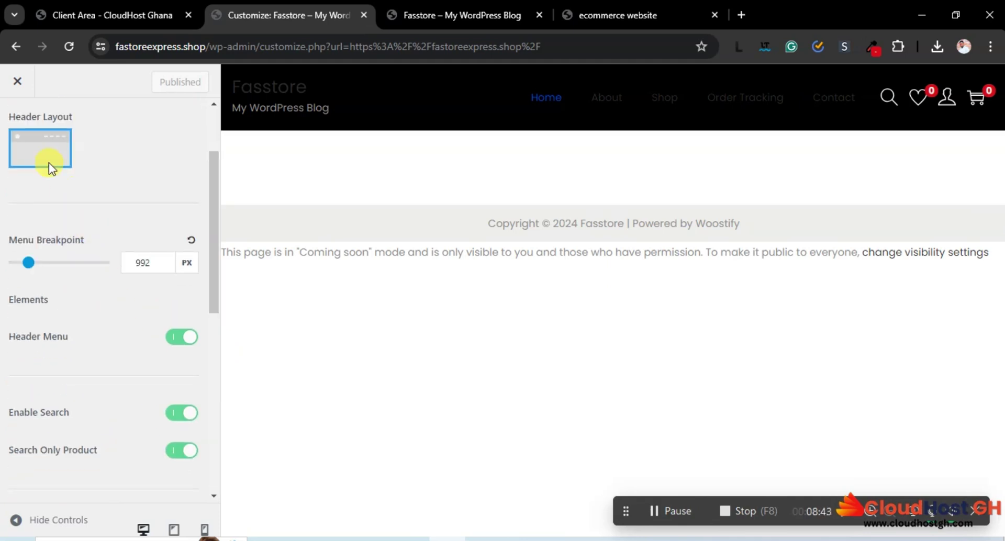
{"action": "left_click", "coordinate": [7, 122]}
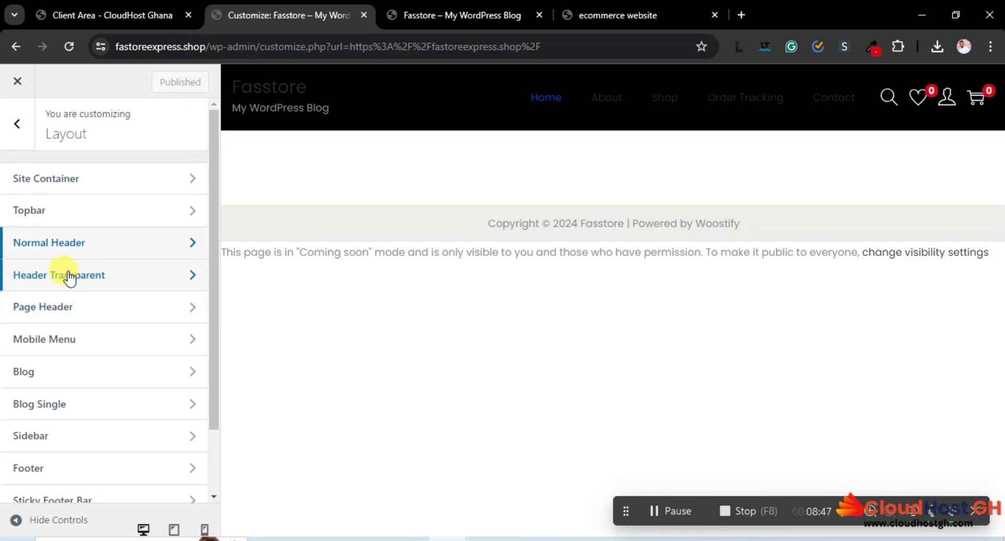
{"action": "left_click", "coordinate": [123, 277]}
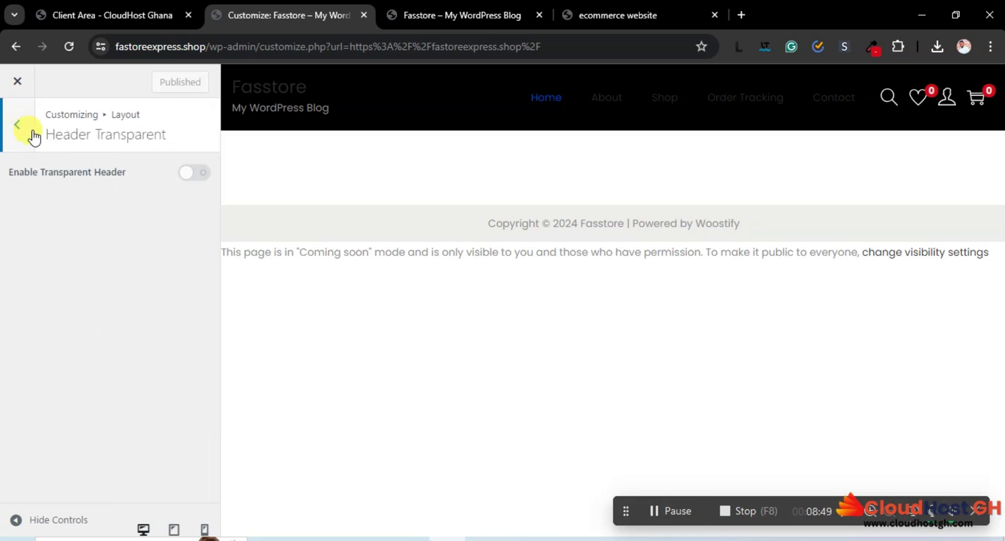
{"action": "left_click", "coordinate": [18, 124]}
Try enabling Page Header Display, turn it off again, and return to the Layout sections
{"action": "left_click", "coordinate": [77, 314]}
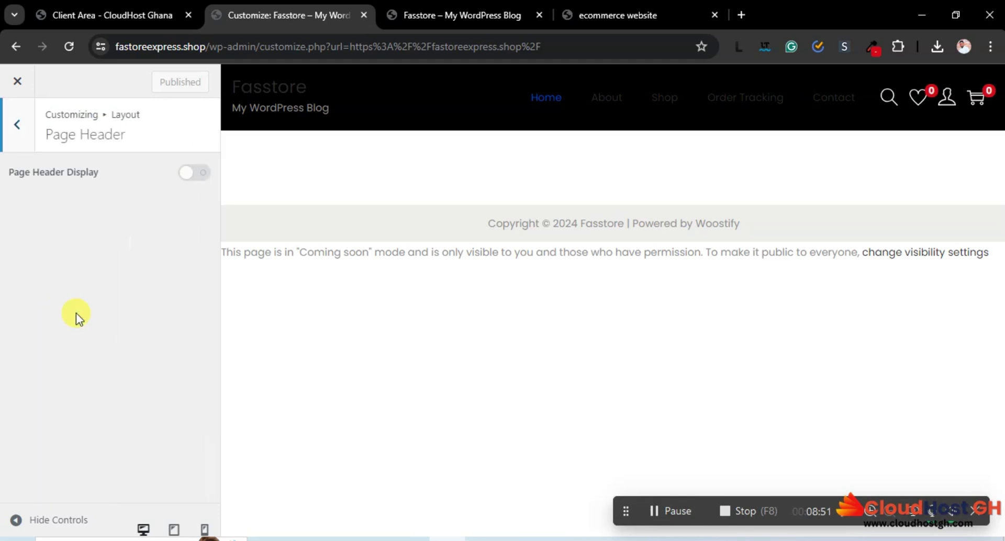
{"action": "left_click", "coordinate": [184, 173]}
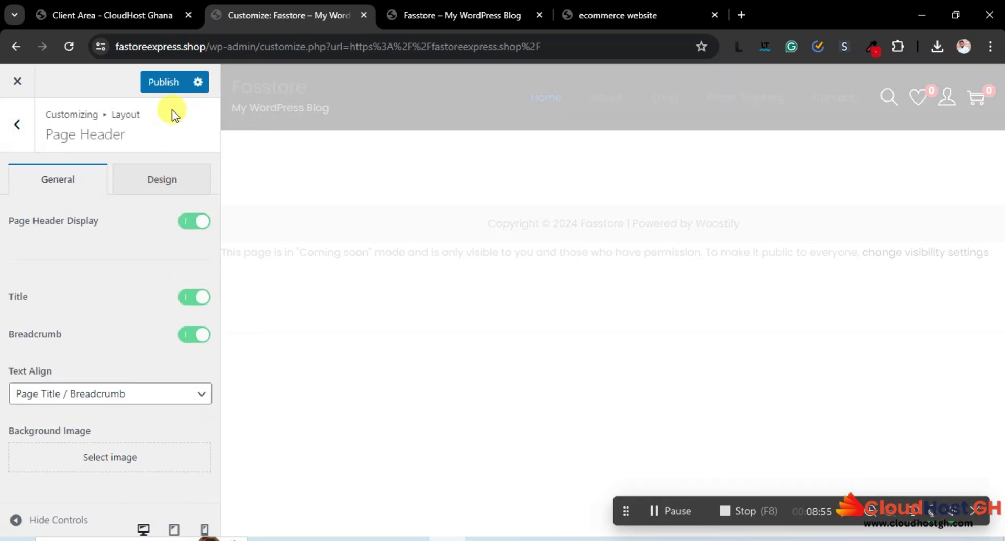
{"action": "left_click", "coordinate": [195, 221]}
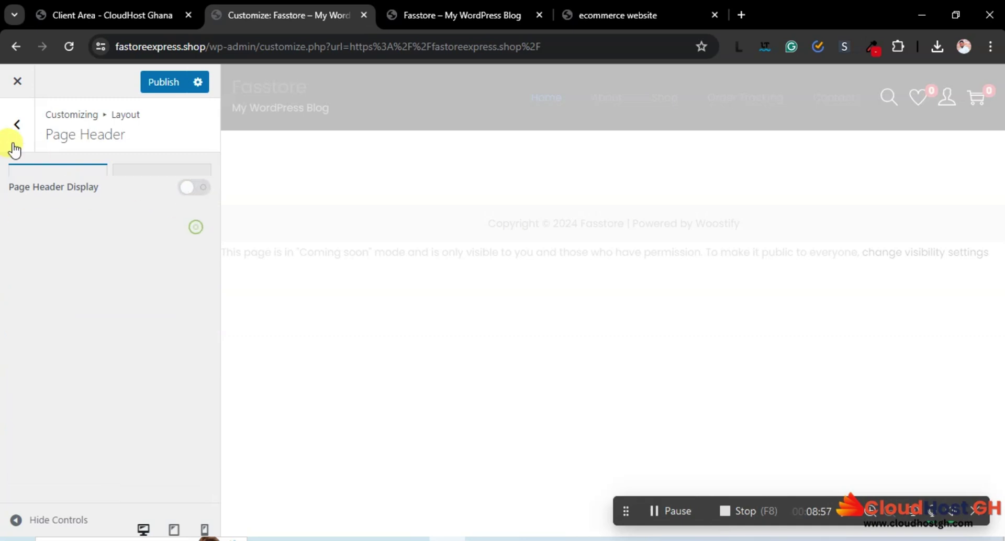
{"action": "left_click", "coordinate": [17, 124]}
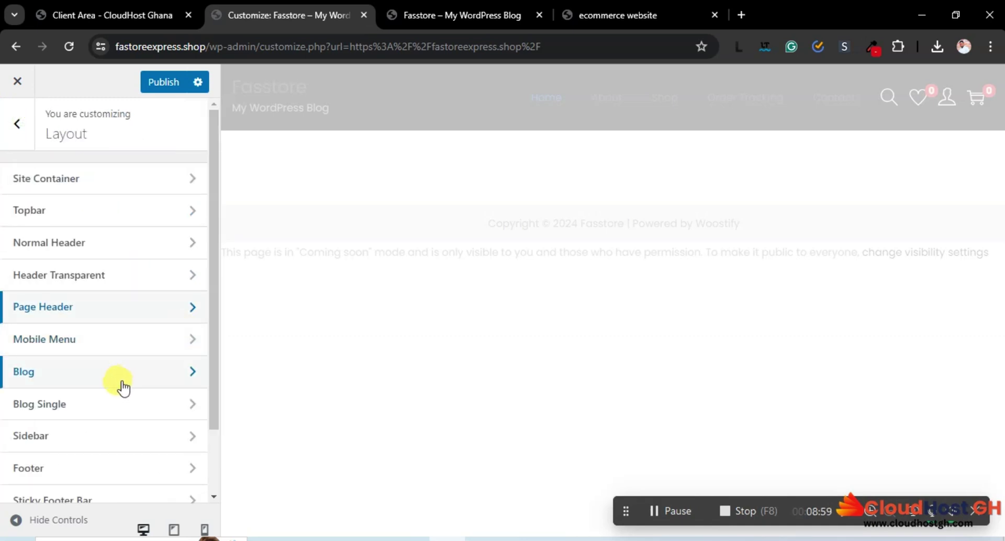
Look over the remaining Layout sections, publish the customizer changes, and return to the main customizer sections
{"action": "scroll", "coordinate": [128, 419], "scroll_direction": "down", "scroll_amount": 2}
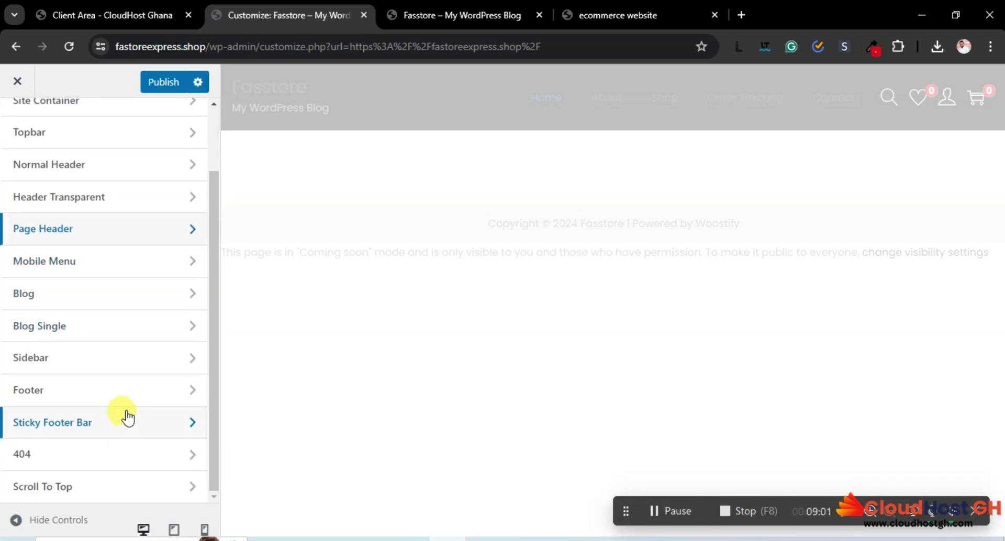
{"action": "scroll", "coordinate": [127, 417], "scroll_direction": "up", "scroll_amount": 2}
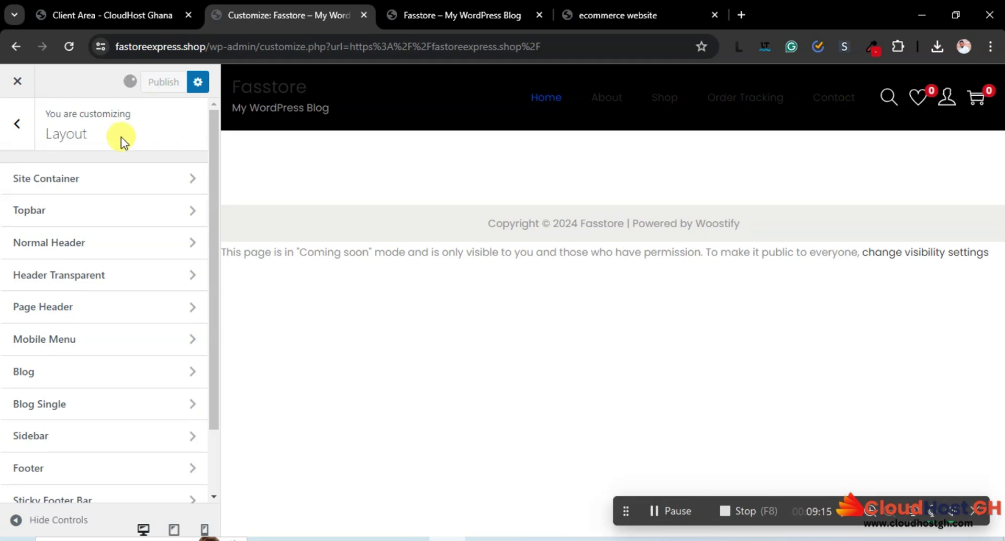
{"action": "left_click", "coordinate": [17, 124]}
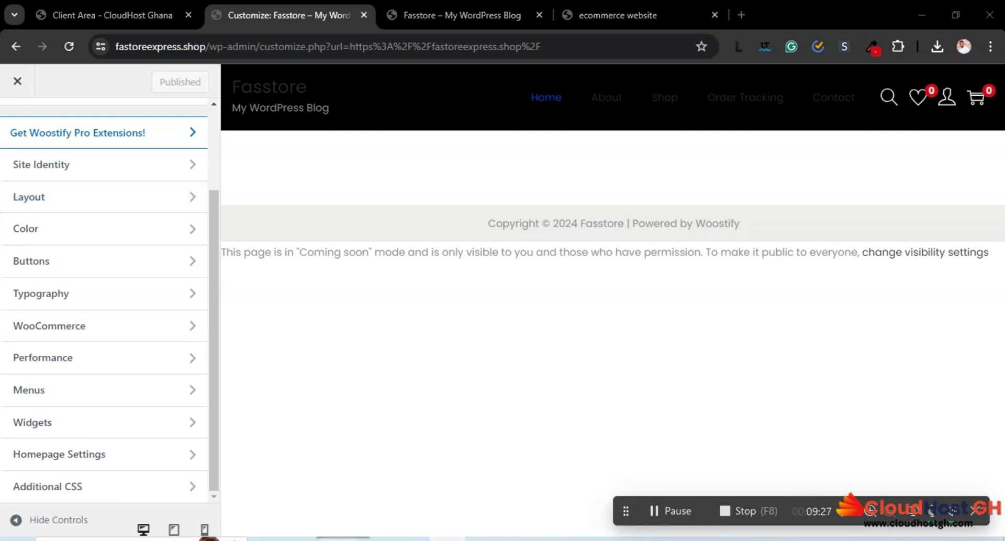
Locate the Faster logo image in Downloads, New folder (8), e-Commerce website, New folder using File Explorer, and return to the customizer
{"action": "key", "text": "super+e"}
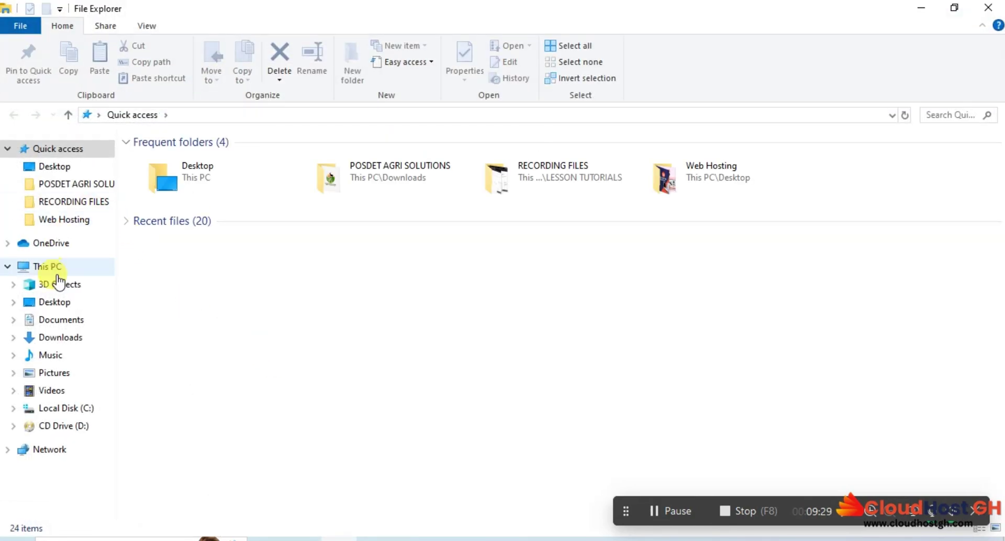
{"action": "left_click", "coordinate": [71, 337]}
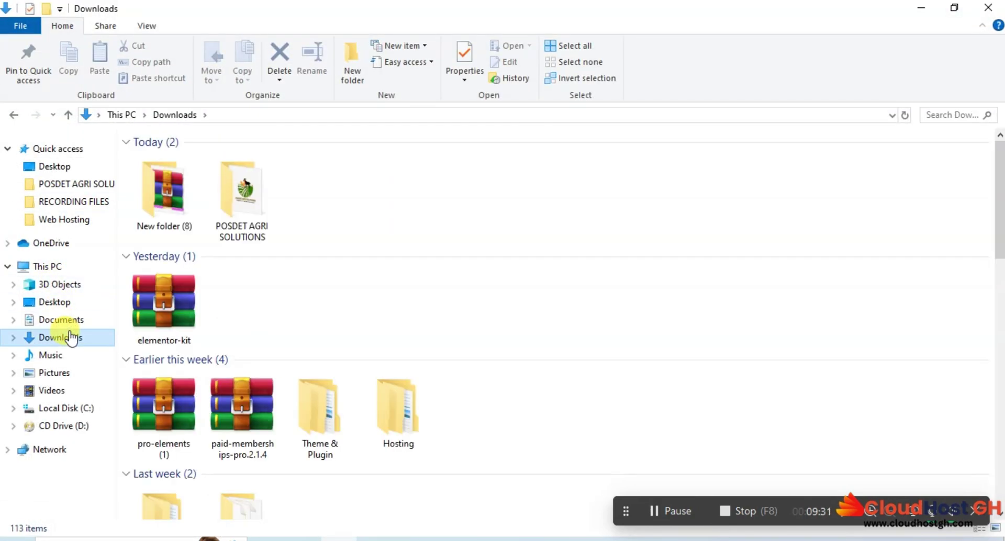
{"action": "double_click", "coordinate": [170, 201]}
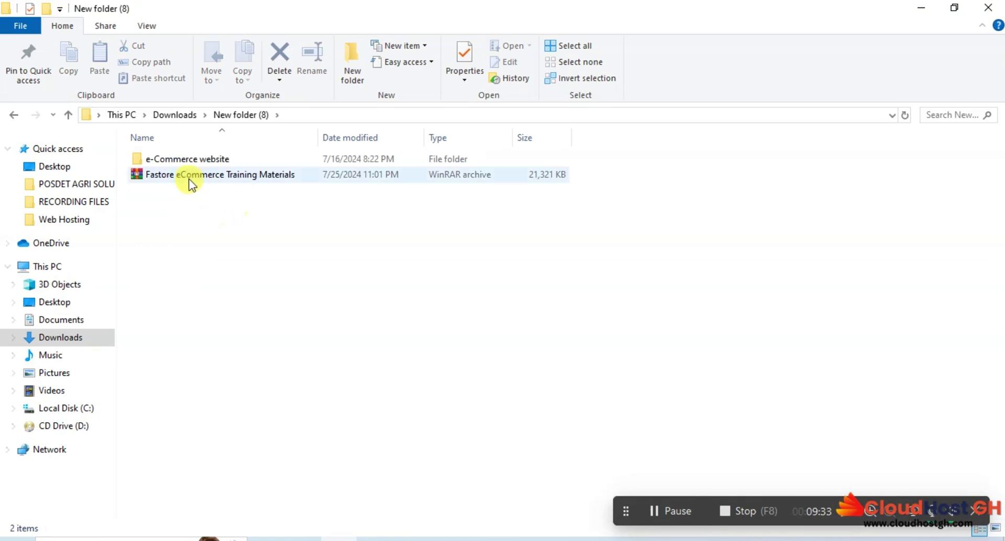
{"action": "right_click", "coordinate": [198, 177]}
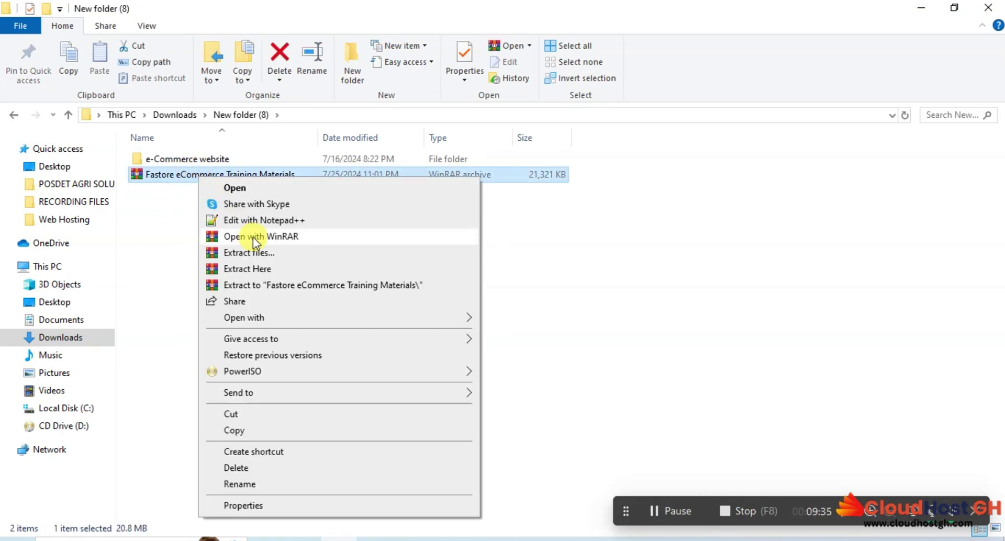
{"action": "left_click", "coordinate": [180, 162]}
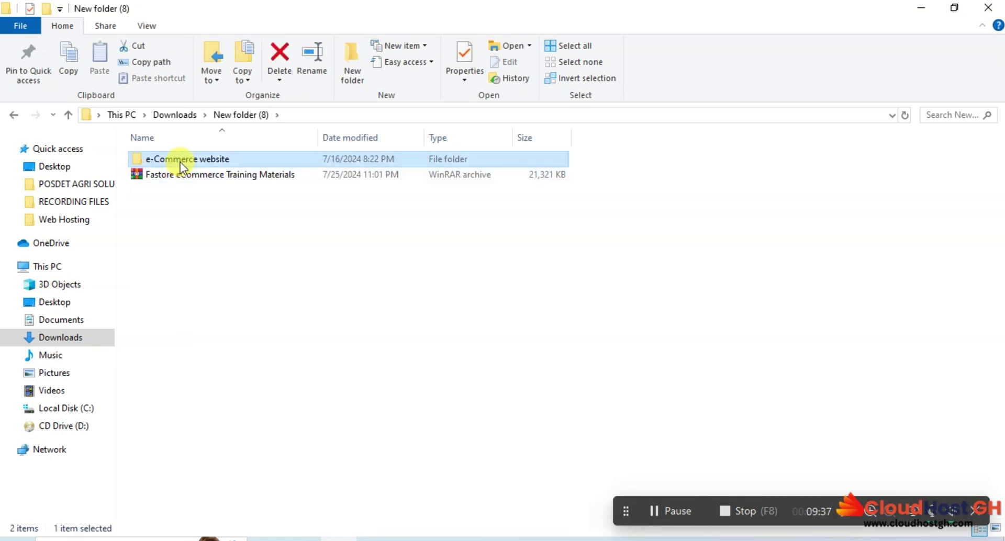
{"action": "double_click", "coordinate": [180, 161]}
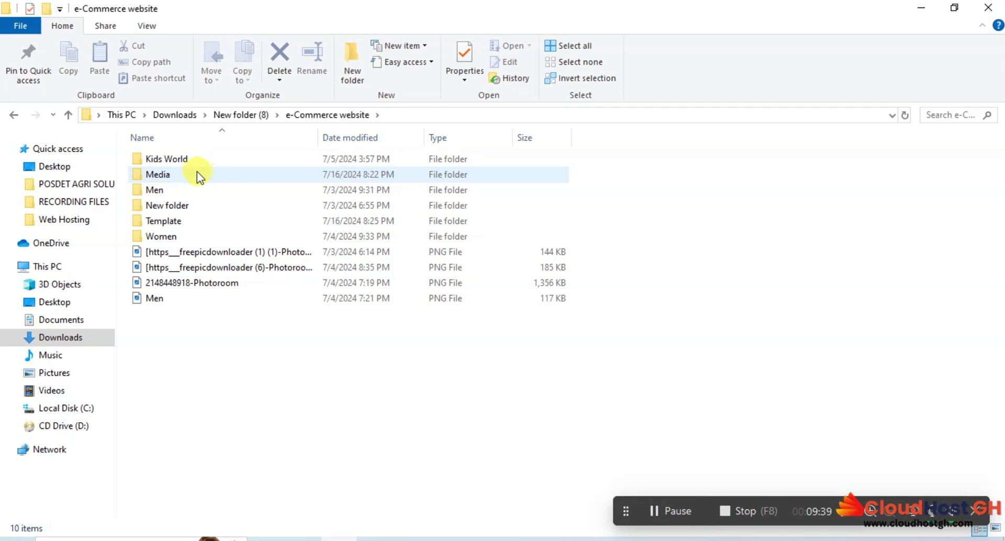
{"action": "double_click", "coordinate": [160, 208]}
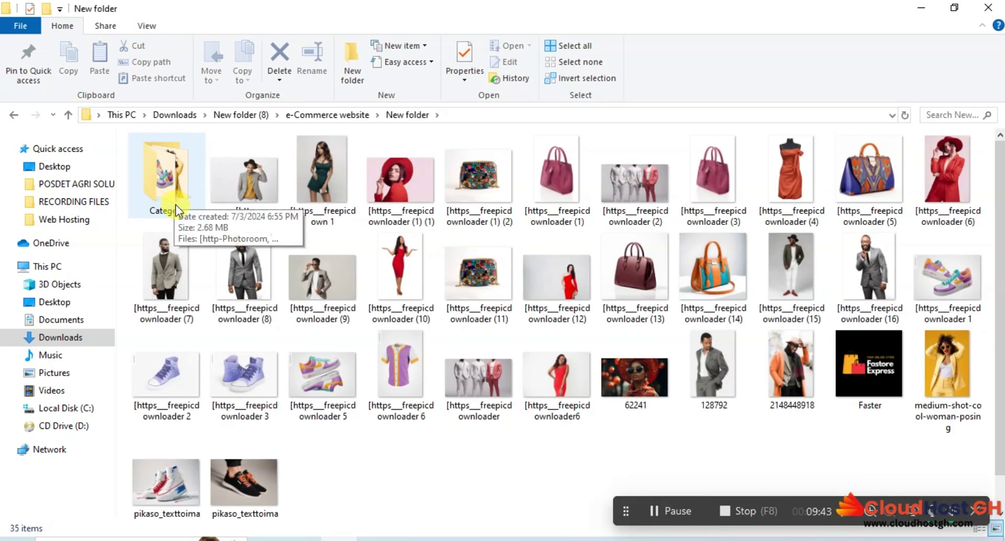
{"action": "left_click", "coordinate": [887, 378]}
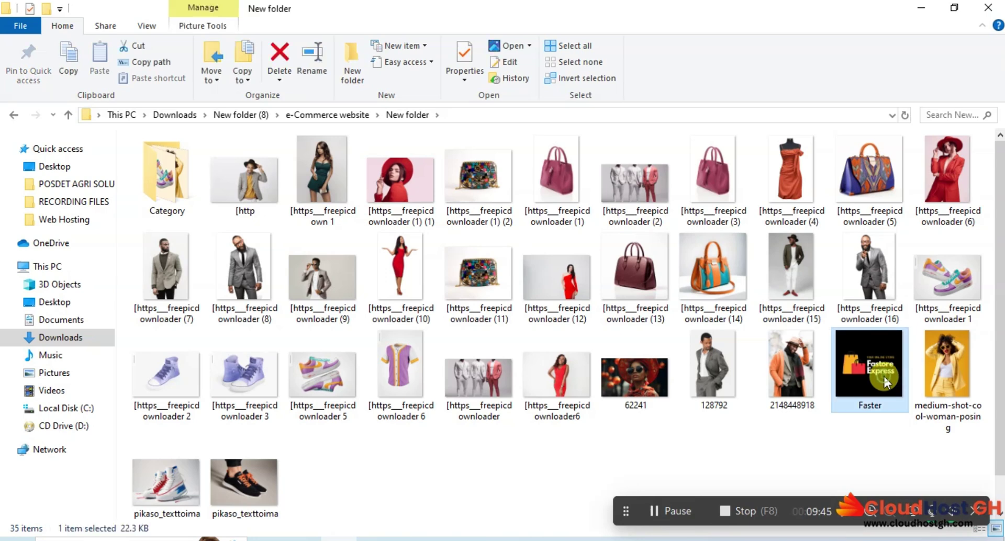
{"action": "left_click", "coordinate": [921, 8]}
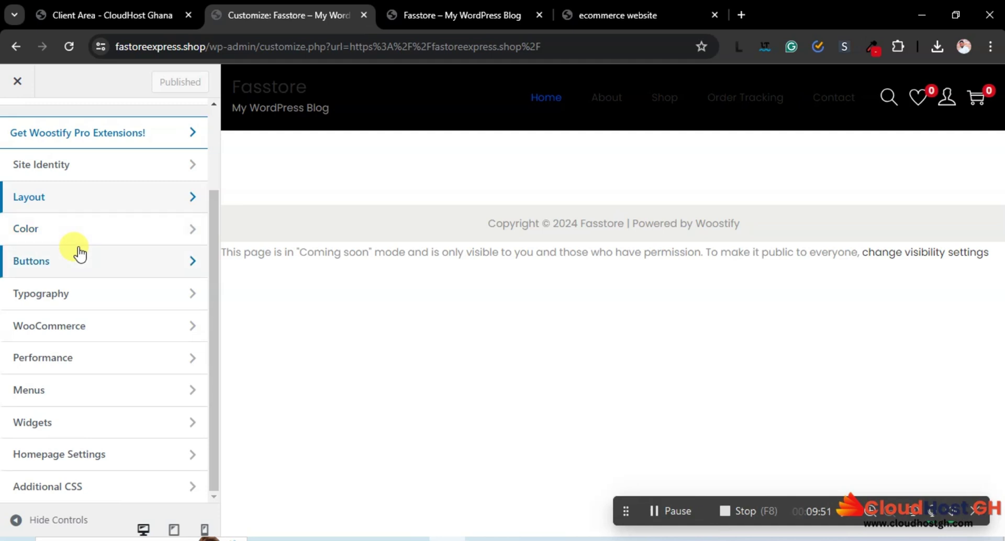
Upload the Faster image from the e-Commerce website folder's New folder as the logo file in Site Identity
{"action": "left_click", "coordinate": [60, 168]}
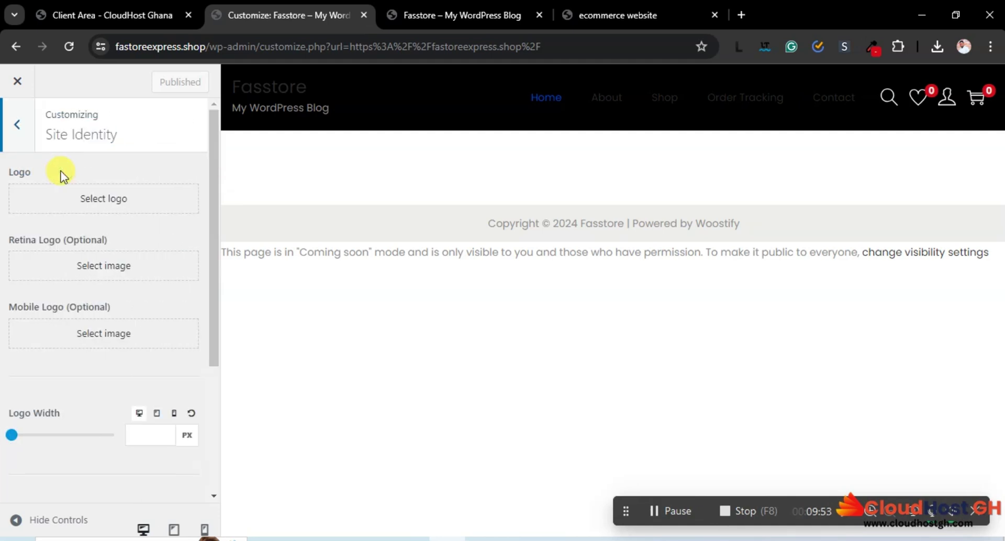
{"action": "left_click", "coordinate": [84, 198]}
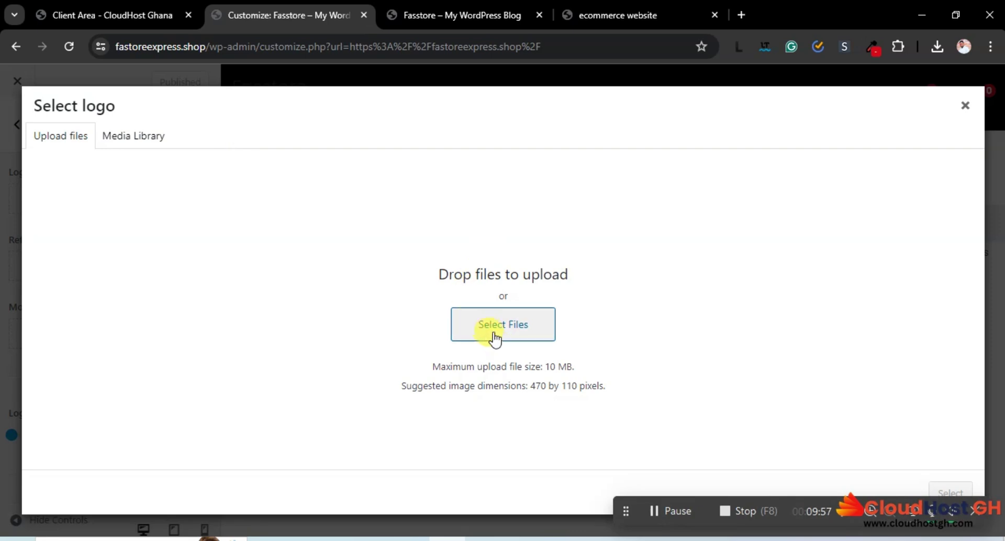
{"action": "left_click", "coordinate": [477, 325]}
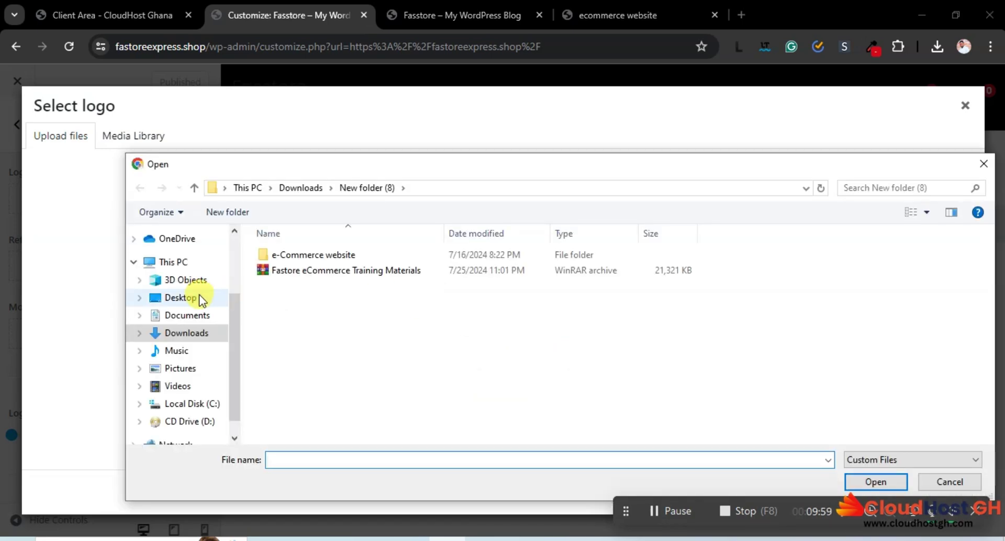
{"action": "double_click", "coordinate": [303, 256]}
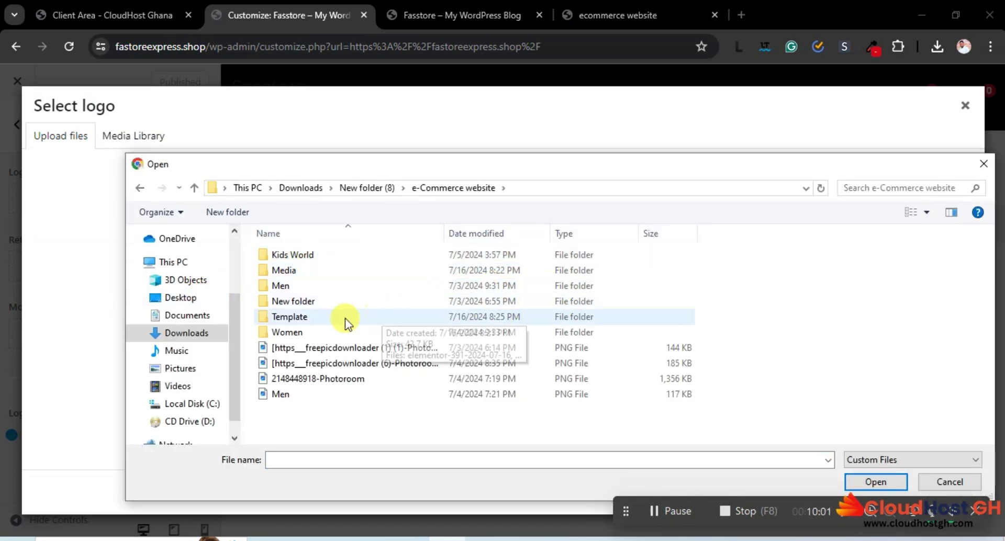
{"action": "double_click", "coordinate": [291, 300]}
{"action": "scroll", "coordinate": [843, 293], "scroll_direction": "down", "scroll_amount": 3}
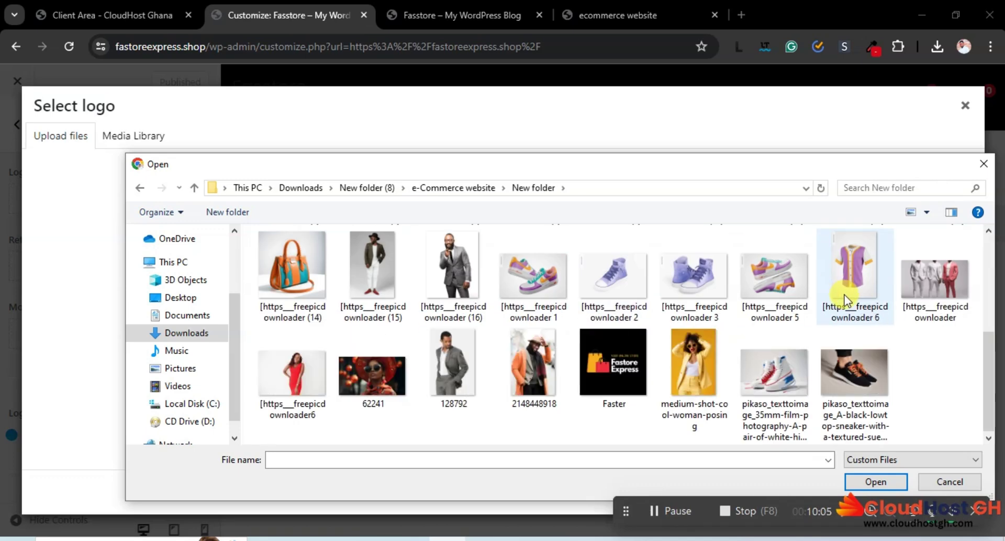
{"action": "scroll", "coordinate": [827, 297], "scroll_direction": "up", "scroll_amount": 3}
{"action": "scroll", "coordinate": [732, 334], "scroll_direction": "down", "scroll_amount": 3}
{"action": "left_click", "coordinate": [611, 378]}
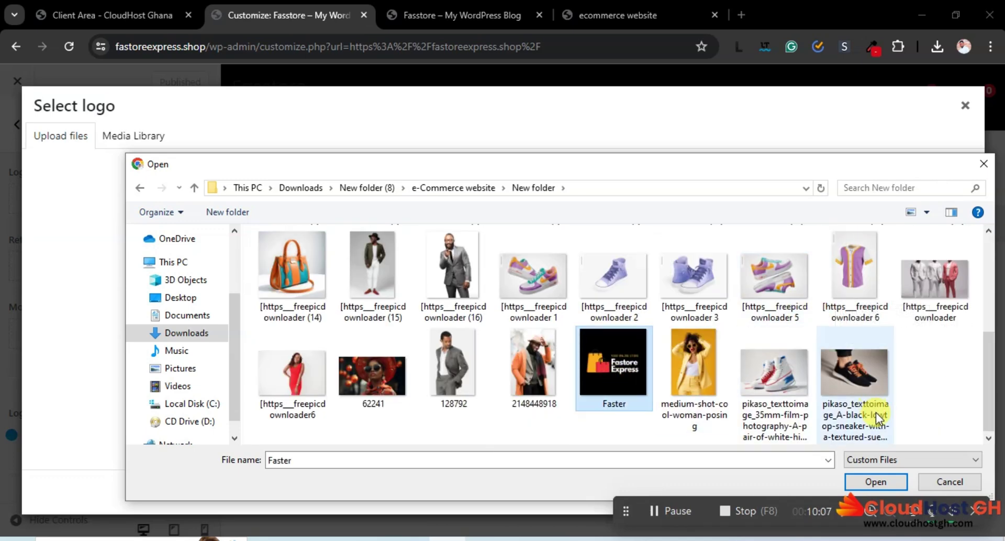
{"action": "left_click", "coordinate": [888, 480]}
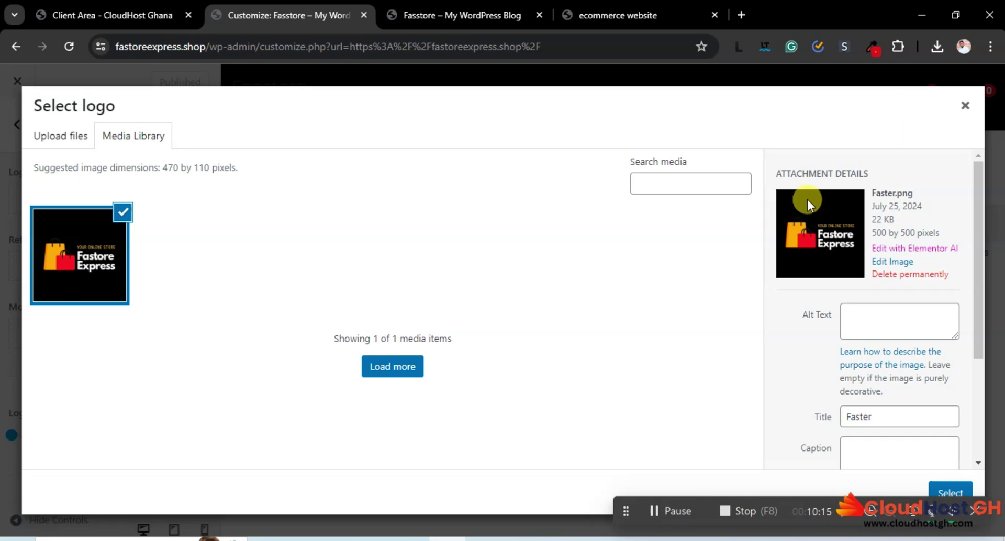
Open the uploaded Faster image for editing and crop it to 500 × 210 pixels around the bags and store name, starting at 0, 143
{"action": "left_click", "coordinate": [886, 264]}
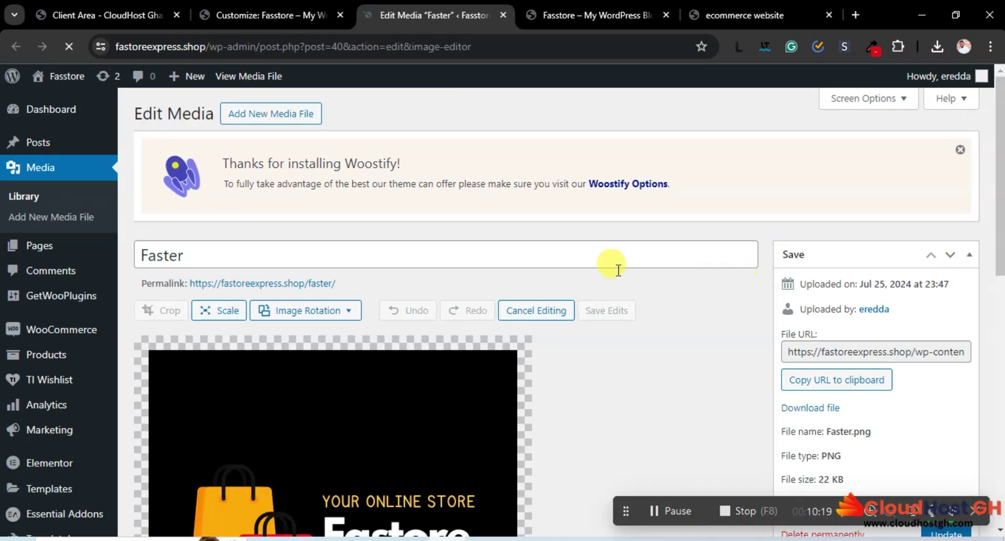
{"action": "scroll", "coordinate": [378, 249], "scroll_direction": "down", "scroll_amount": 3}
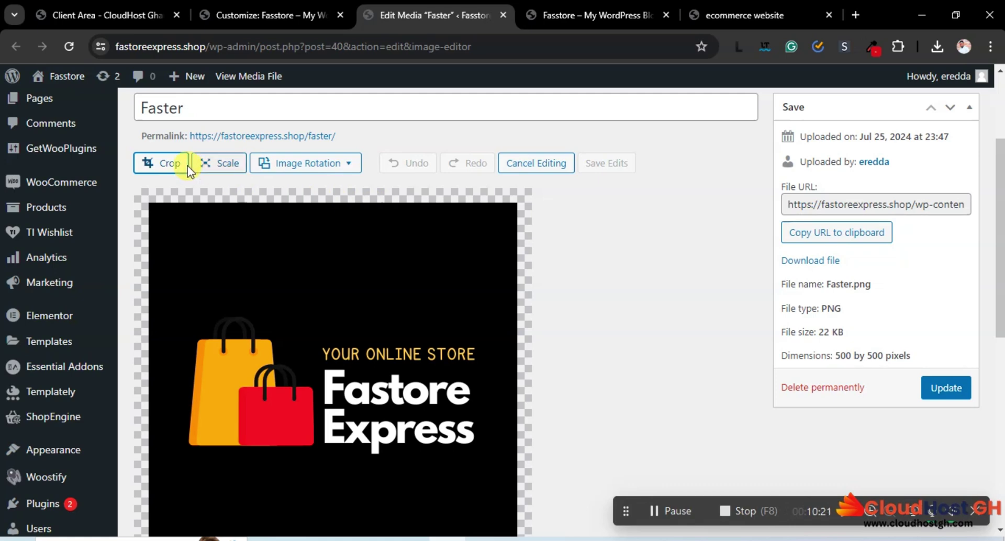
{"action": "left_click", "coordinate": [160, 164]}
{"action": "left_click_drag", "start_coordinate": [331, 204], "coordinate": [336, 291]}
{"action": "scroll", "coordinate": [421, 287], "scroll_direction": "down", "scroll_amount": 1}
{"action": "scroll", "coordinate": [422, 286], "scroll_direction": "down", "scroll_amount": 3}
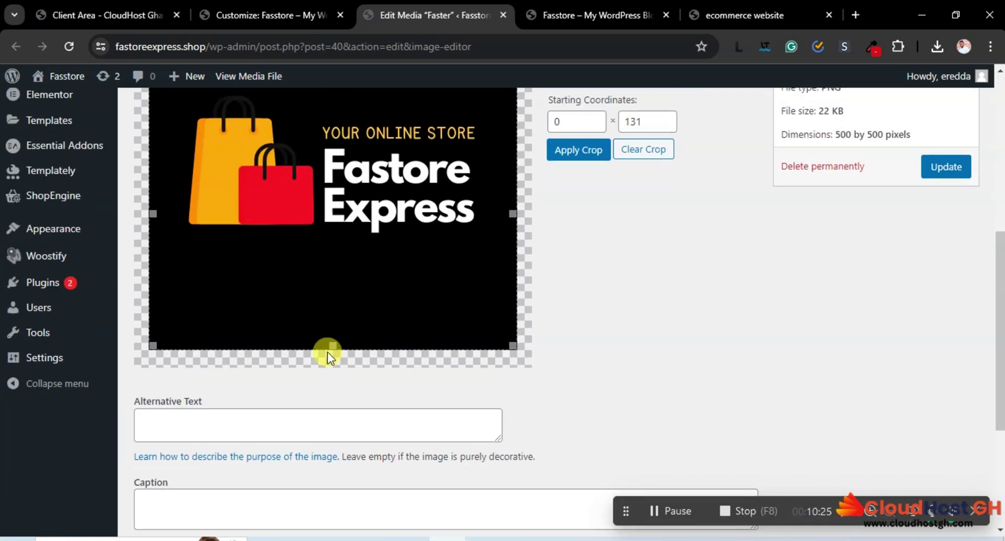
{"action": "left_click_drag", "start_coordinate": [327, 337], "coordinate": [332, 238]}
{"action": "scroll", "coordinate": [404, 269], "scroll_direction": "up", "scroll_amount": 3}
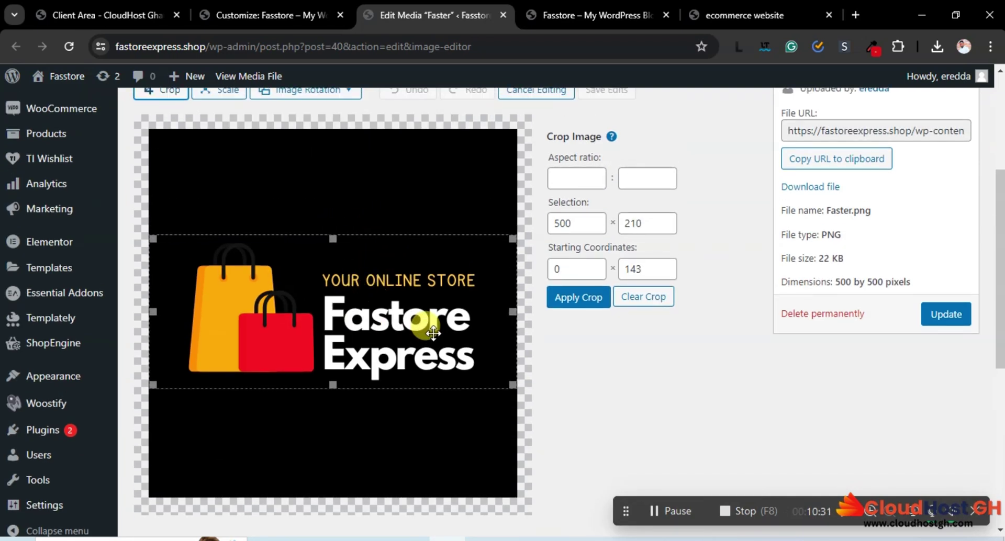
{"action": "left_click", "coordinate": [568, 299]}
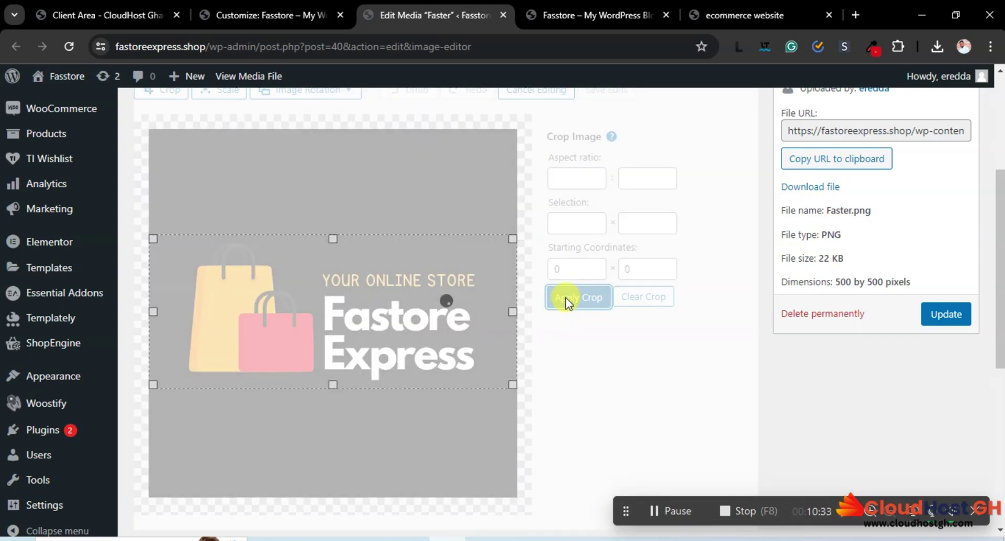
Save the cropped Faster image, update the media file, and close the Edit Media page
{"action": "scroll", "coordinate": [628, 212], "scroll_direction": "up", "scroll_amount": 3}
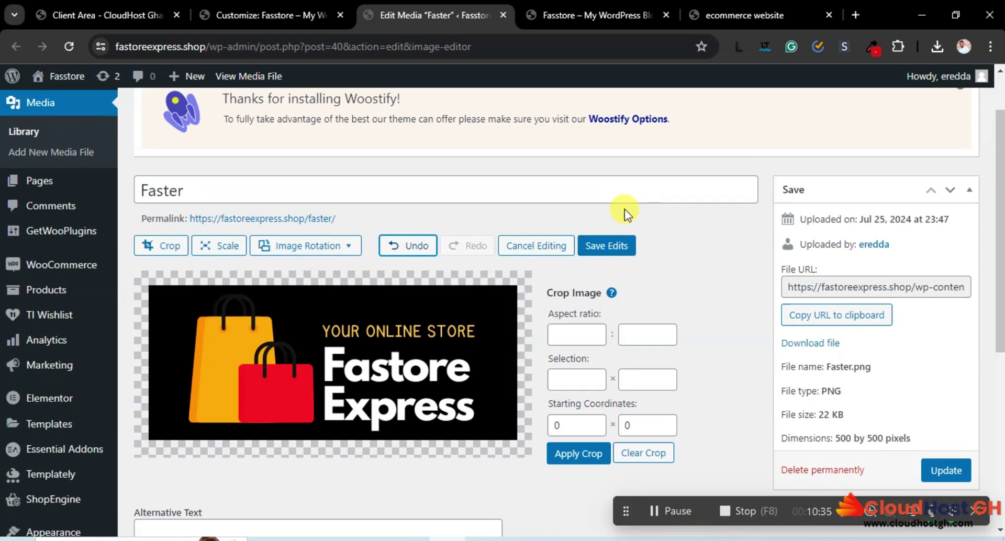
{"action": "left_click", "coordinate": [604, 242]}
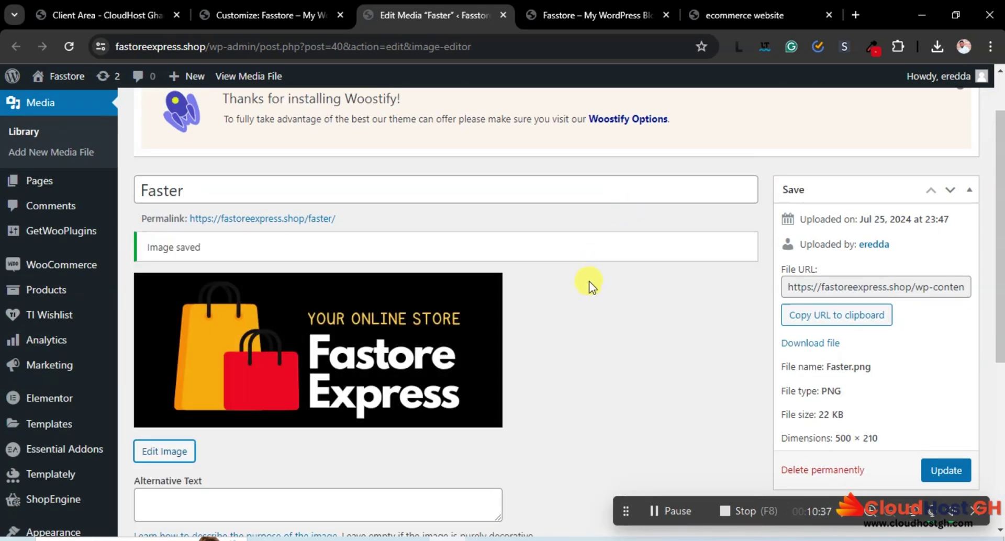
{"action": "scroll", "coordinate": [590, 282], "scroll_direction": "down", "scroll_amount": 5}
{"action": "left_click", "coordinate": [936, 169]}
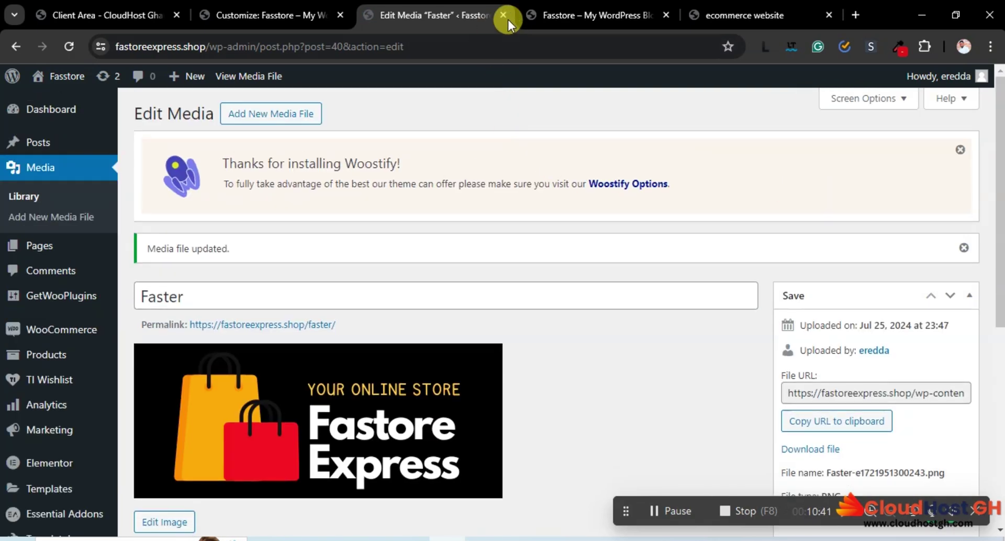
{"action": "left_click", "coordinate": [500, 12]}
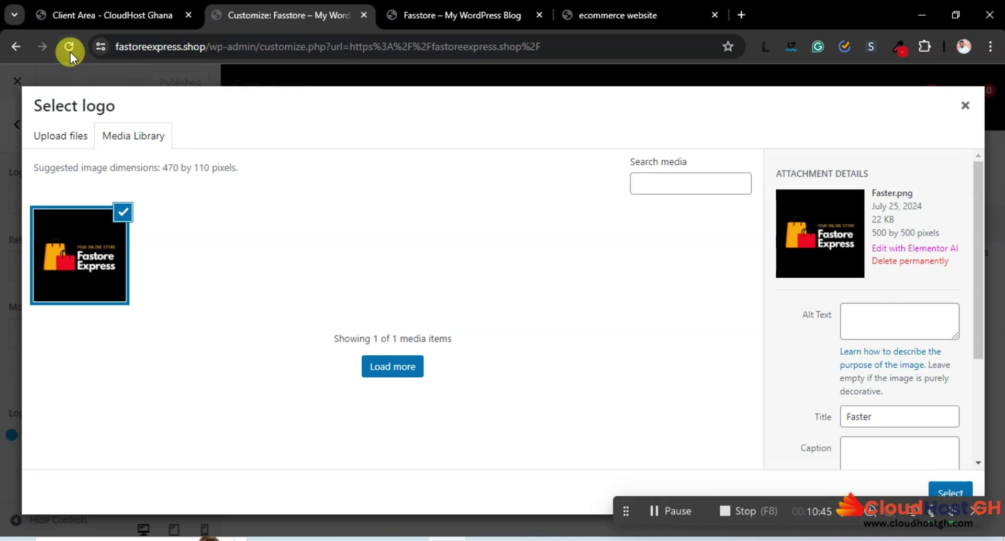
Reload the customizer and set the cropped Faster image as the site logo, extending the crop area to cover the whole image
{"action": "left_click", "coordinate": [965, 105]}
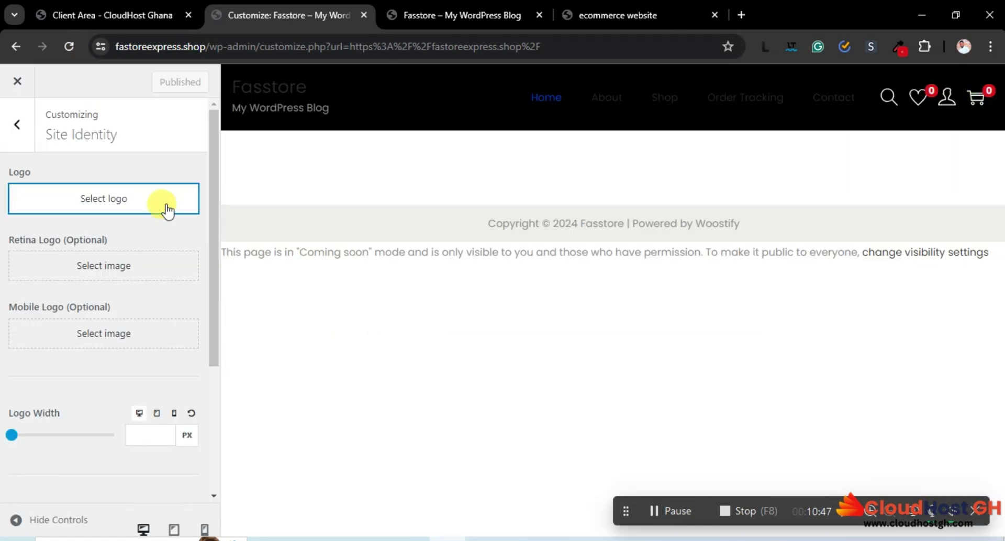
{"action": "left_click", "coordinate": [73, 48]}
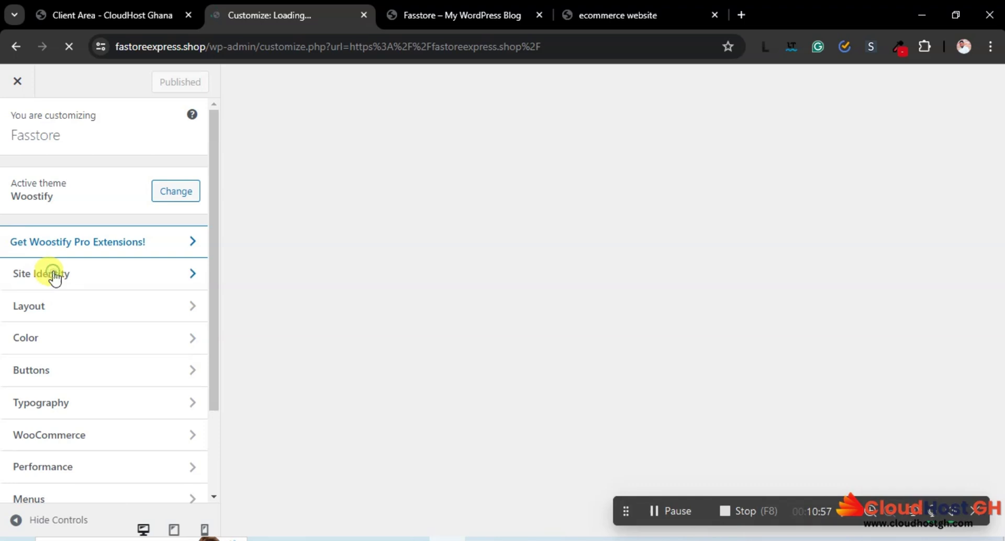
{"action": "left_click", "coordinate": [54, 276]}
{"action": "left_click", "coordinate": [112, 204]}
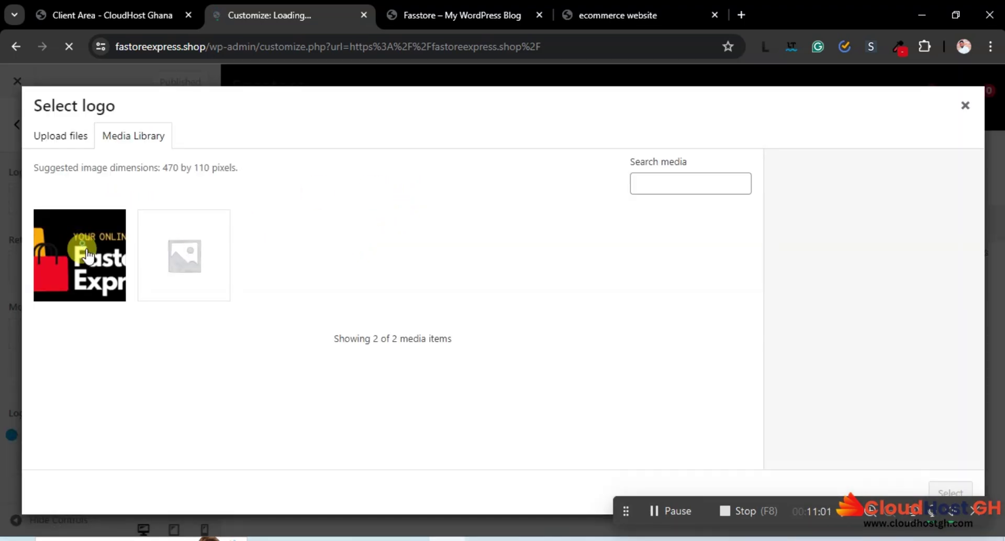
{"action": "left_click", "coordinate": [87, 257]}
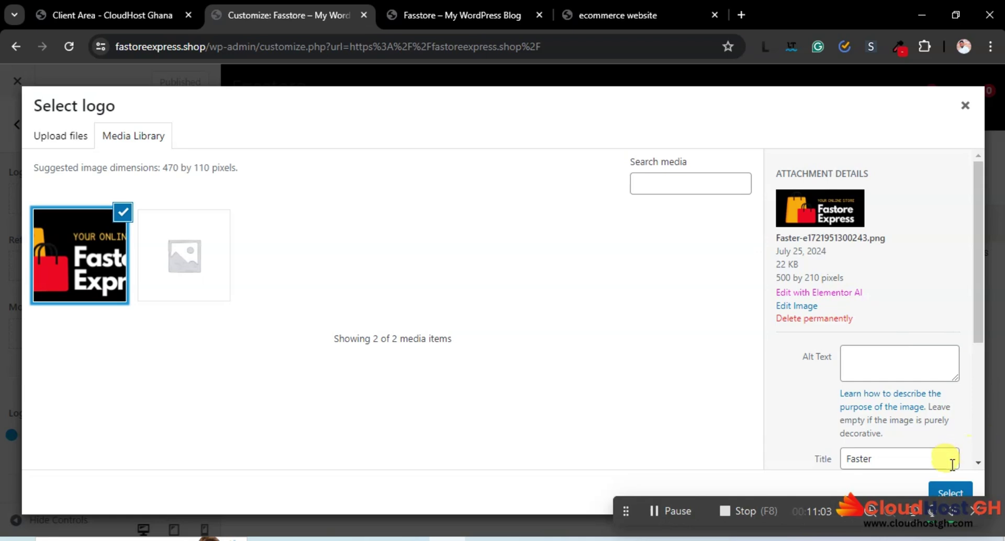
{"action": "left_click", "coordinate": [948, 490]}
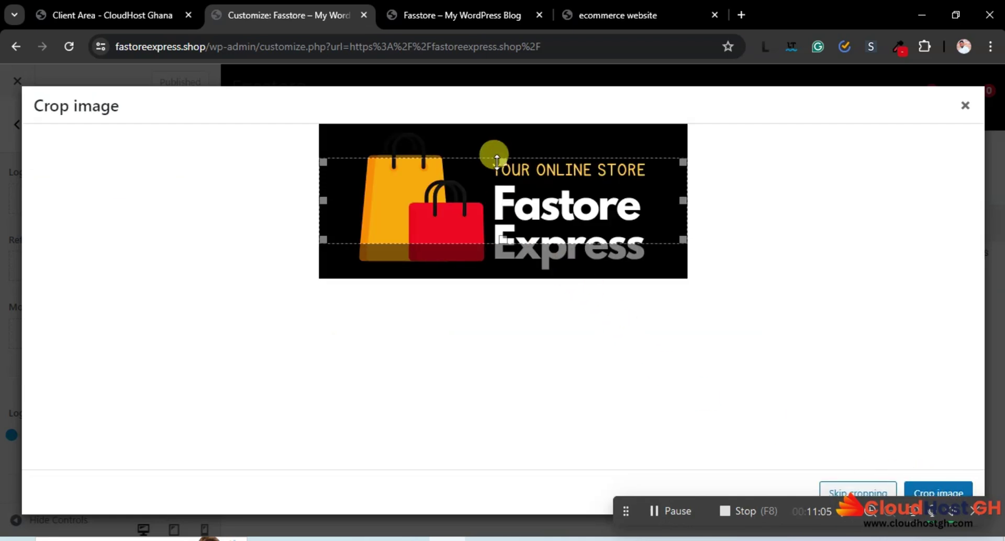
{"action": "left_click_drag", "start_coordinate": [502, 162], "coordinate": [503, 116]}
{"action": "left_click_drag", "start_coordinate": [507, 236], "coordinate": [556, 270]}
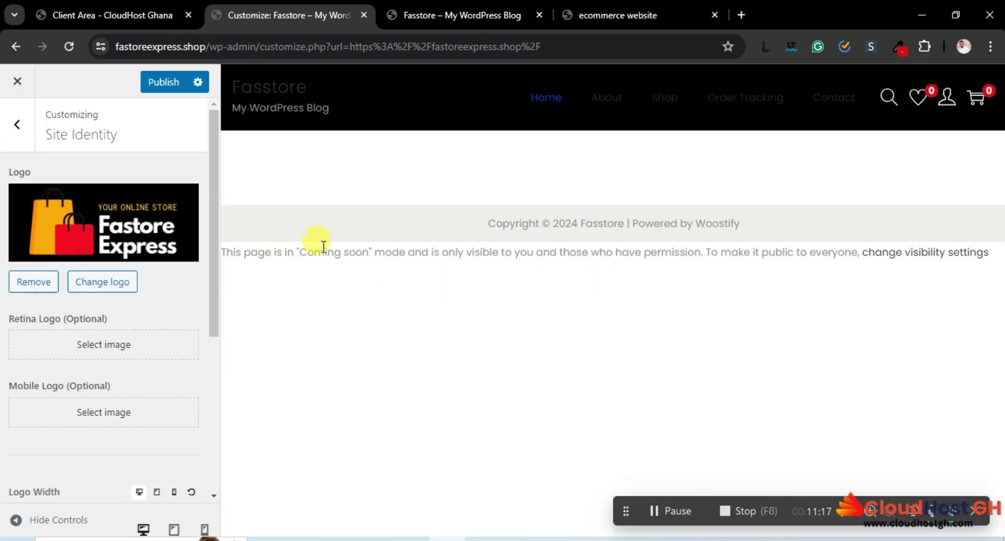
Publish the new logo, check it on the Fasstore homepage, and return to the Logo Width setting in Site Identity
{"action": "left_click", "coordinate": [163, 81]}
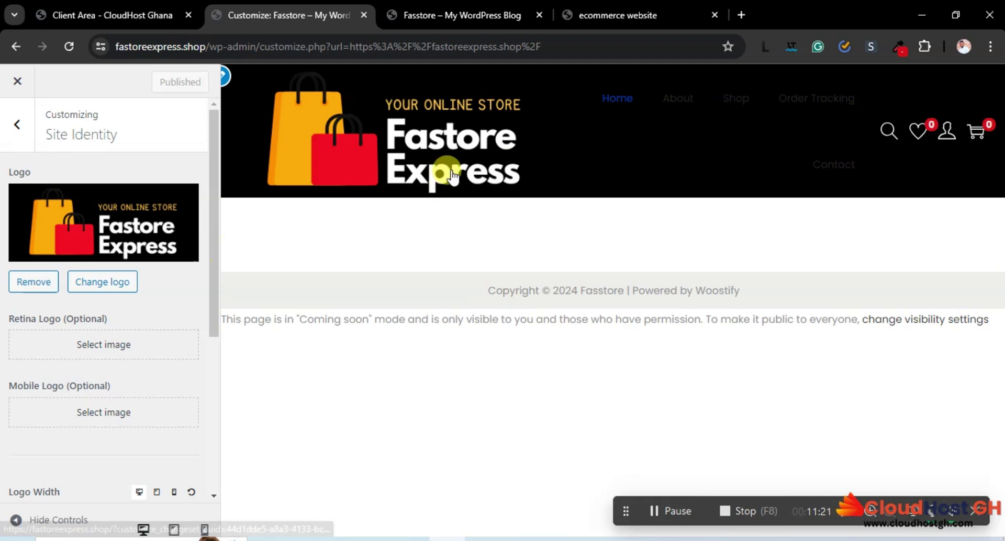
{"action": "left_click", "coordinate": [493, 7]}
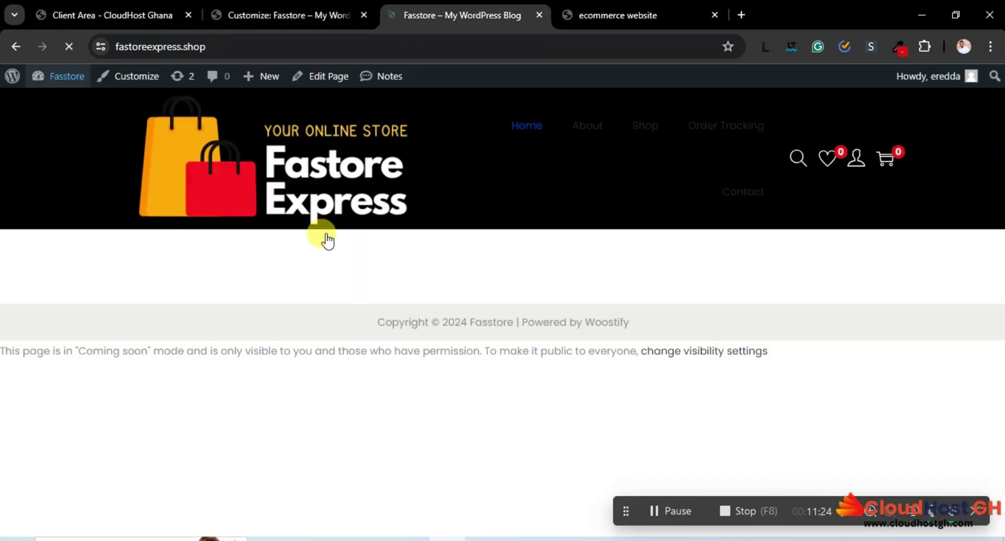
{"action": "left_click", "coordinate": [371, 8]}
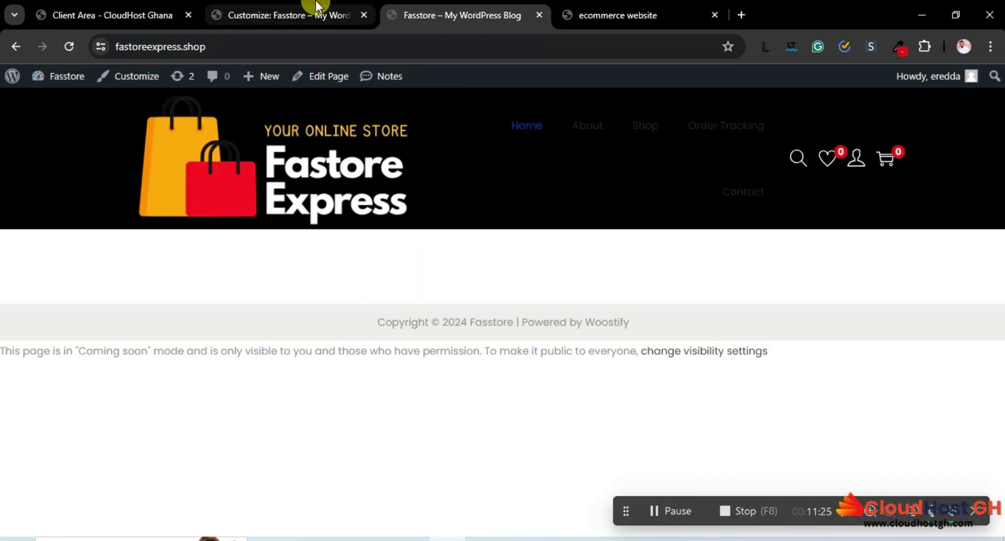
{"action": "scroll", "coordinate": [160, 256], "scroll_direction": "down", "scroll_amount": 5}
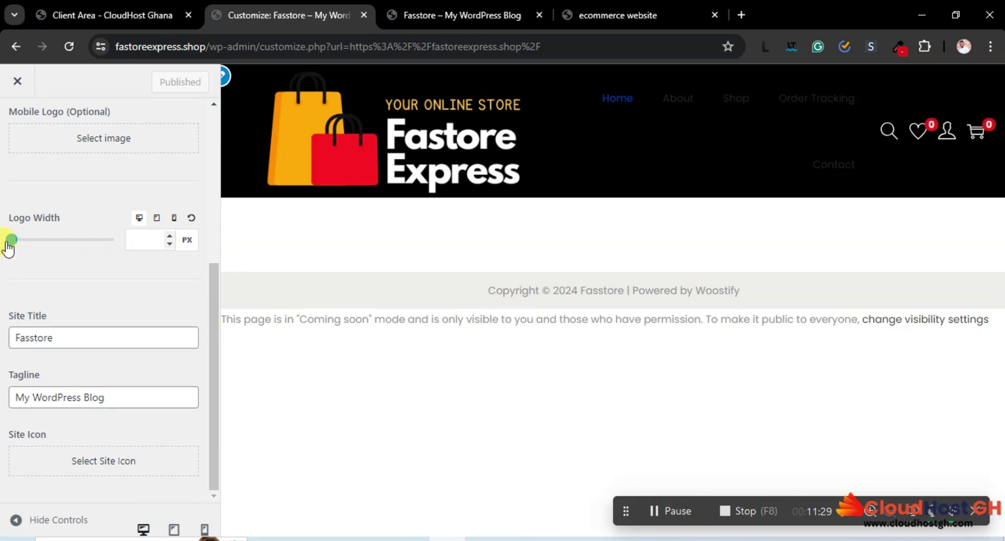
Set the desktop Logo Width to 126 px, publish the change, and reload the Fasstore homepage to check the logo
{"action": "left_click_drag", "start_coordinate": [8, 241], "coordinate": [21, 245]}
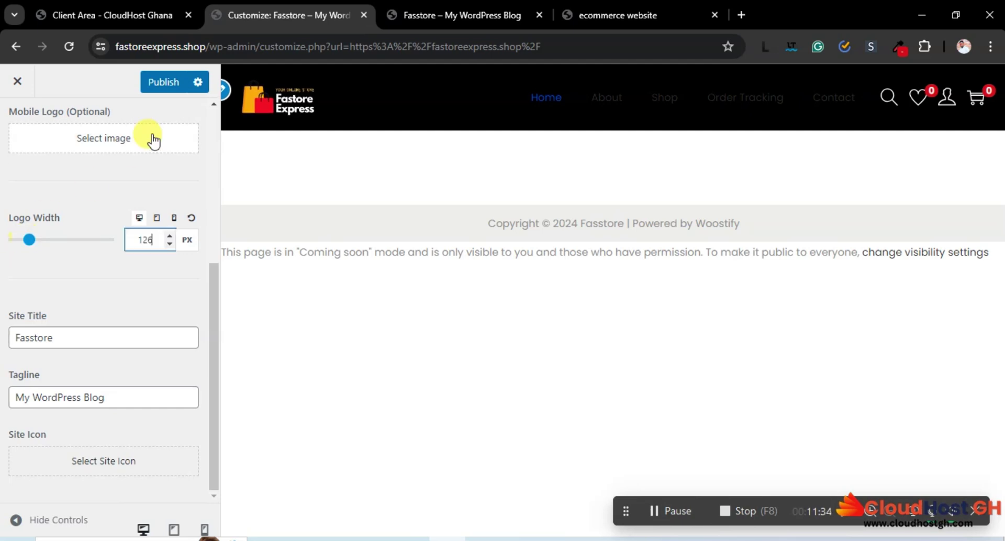
{"action": "left_click", "coordinate": [162, 87]}
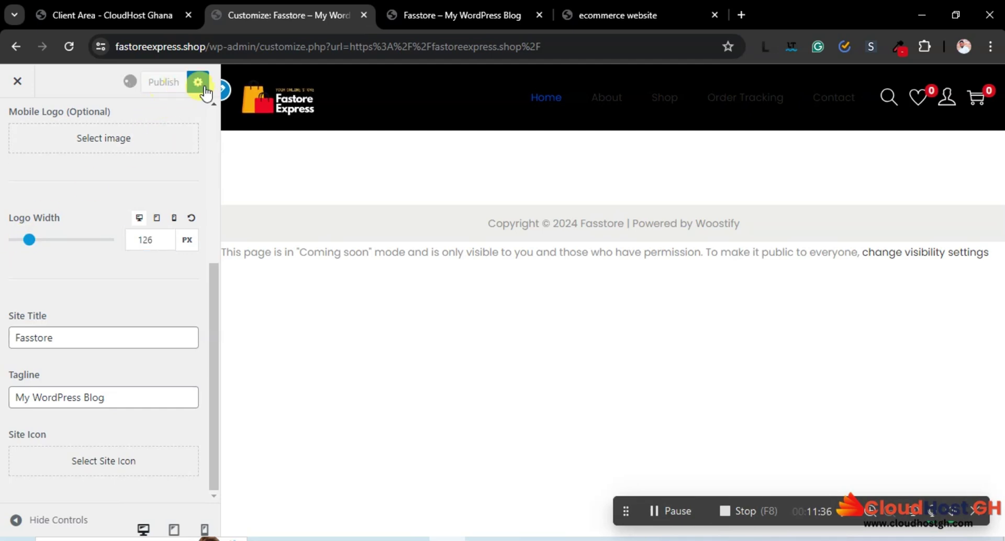
{"action": "left_click", "coordinate": [449, 10]}
{"action": "left_click", "coordinate": [70, 46]}
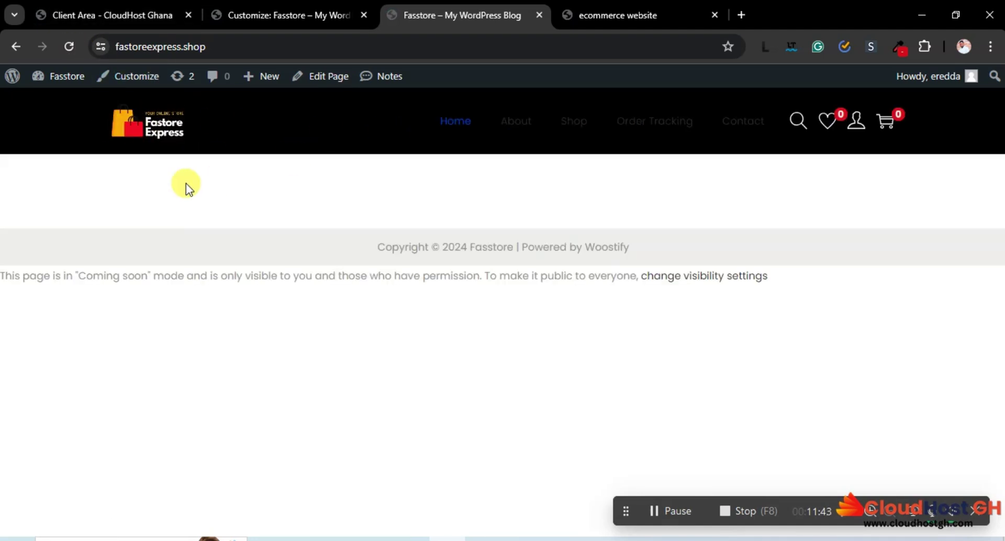
Return to the customizer, start changing the site logo, and open the cropped Faster image currently used as logo for editing
{"action": "left_click", "coordinate": [266, 12]}
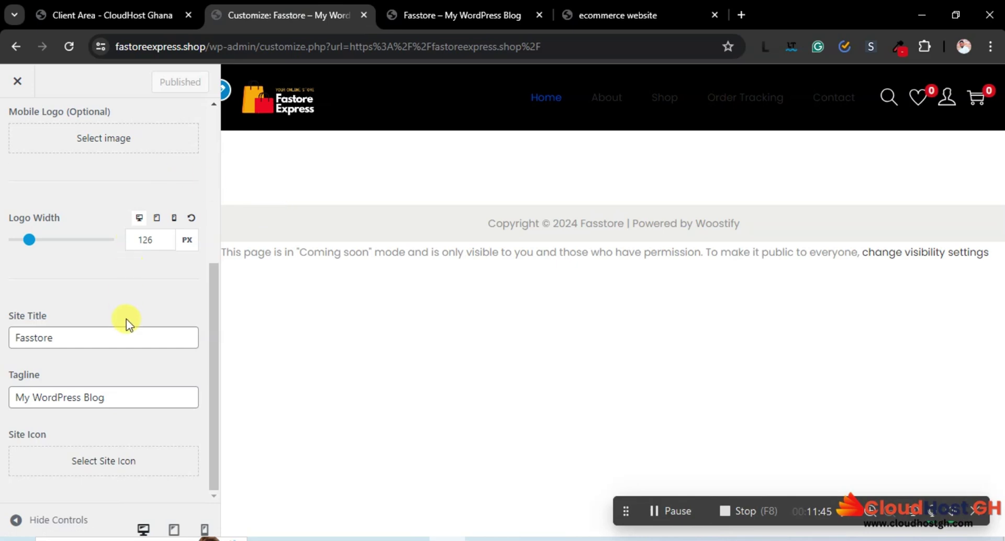
{"action": "scroll", "coordinate": [105, 282], "scroll_direction": "up", "scroll_amount": 5}
{"action": "left_click", "coordinate": [87, 227]}
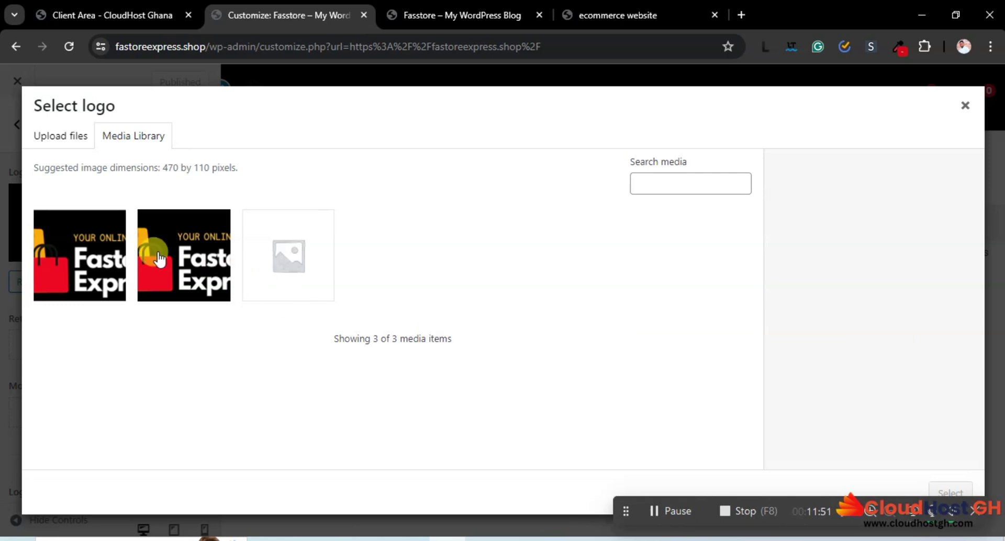
{"action": "left_click", "coordinate": [100, 251]}
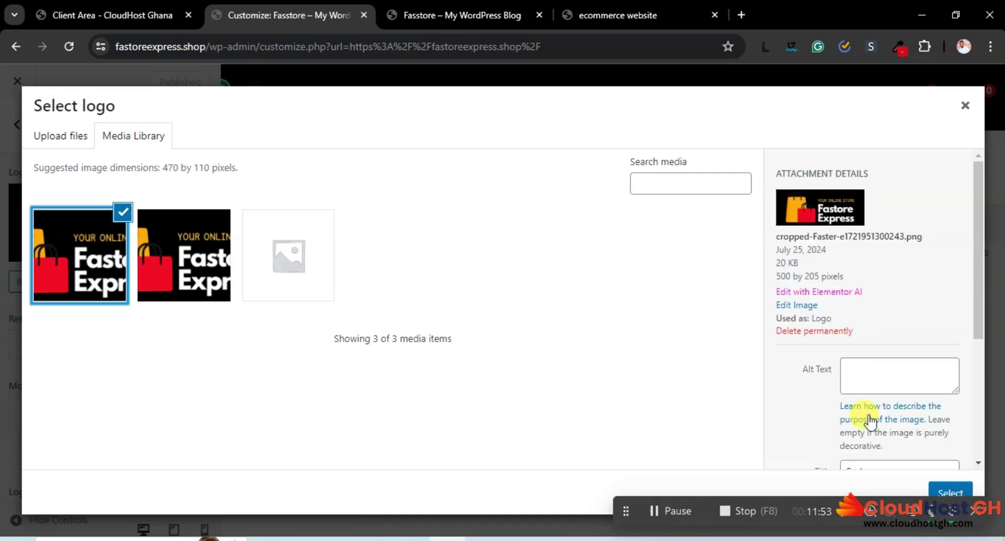
{"action": "left_click", "coordinate": [796, 308]}
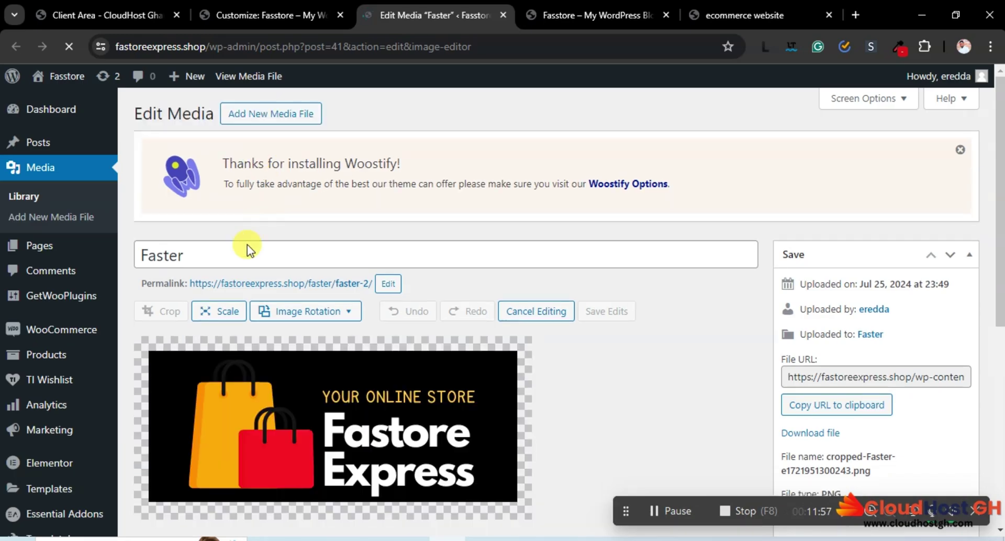
Crop the empty strip left of the bags from the Faster image, keeping 459 × 205 pixels from 41, 0, and save the edits
{"action": "left_click", "coordinate": [156, 312]}
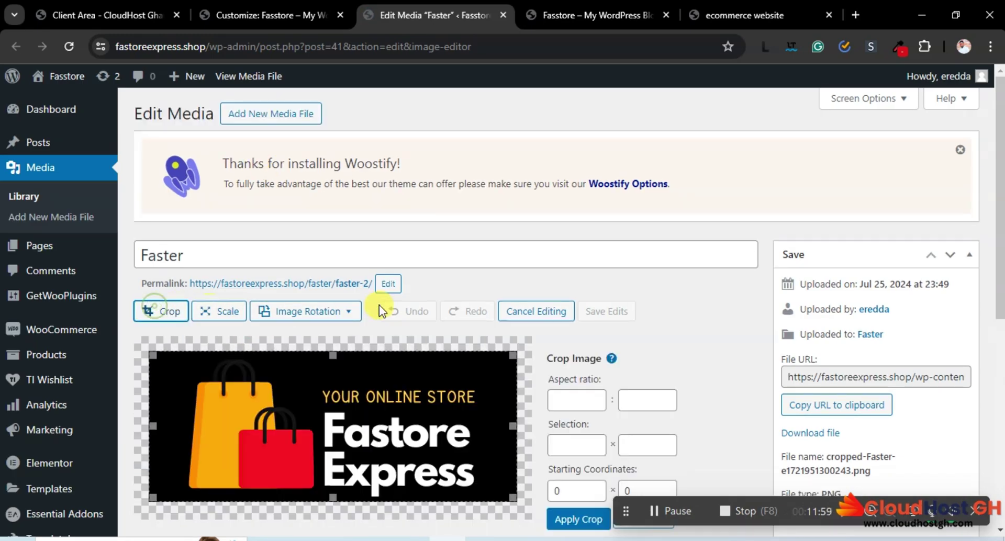
{"action": "scroll", "coordinate": [379, 306], "scroll_direction": "down", "scroll_amount": 3}
{"action": "left_click_drag", "start_coordinate": [152, 280], "coordinate": [179, 283]}
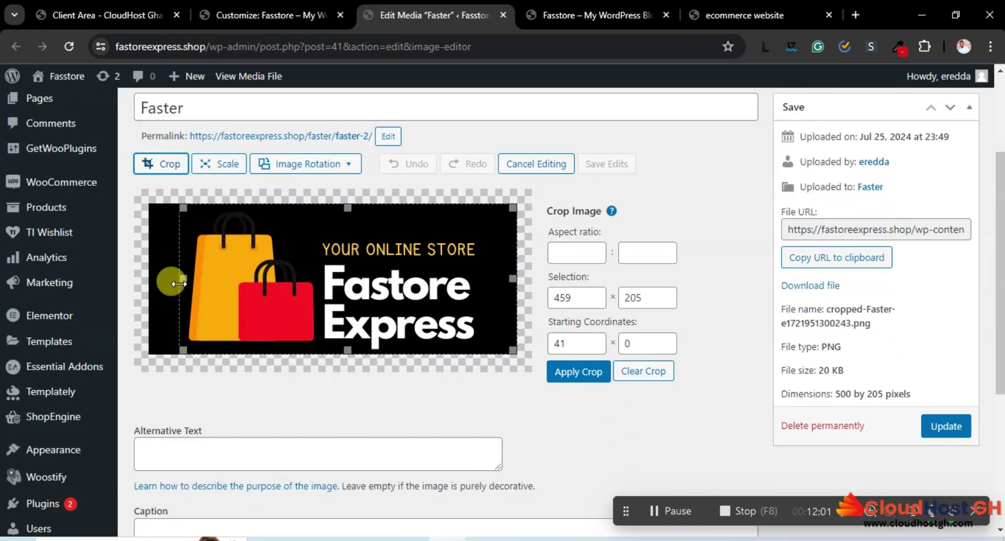
{"action": "left_click", "coordinate": [570, 371]}
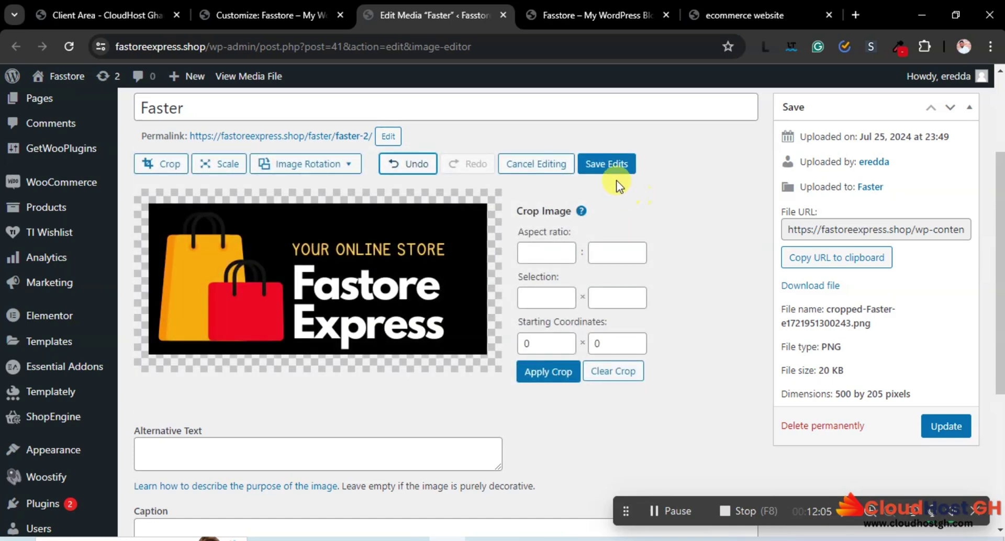
{"action": "left_click", "coordinate": [602, 165]}
Select the Faster image as logo in the customizer and adjust the crop area, trimming the left margin and extending it down over "Express"
{"action": "left_click", "coordinate": [269, 11]}
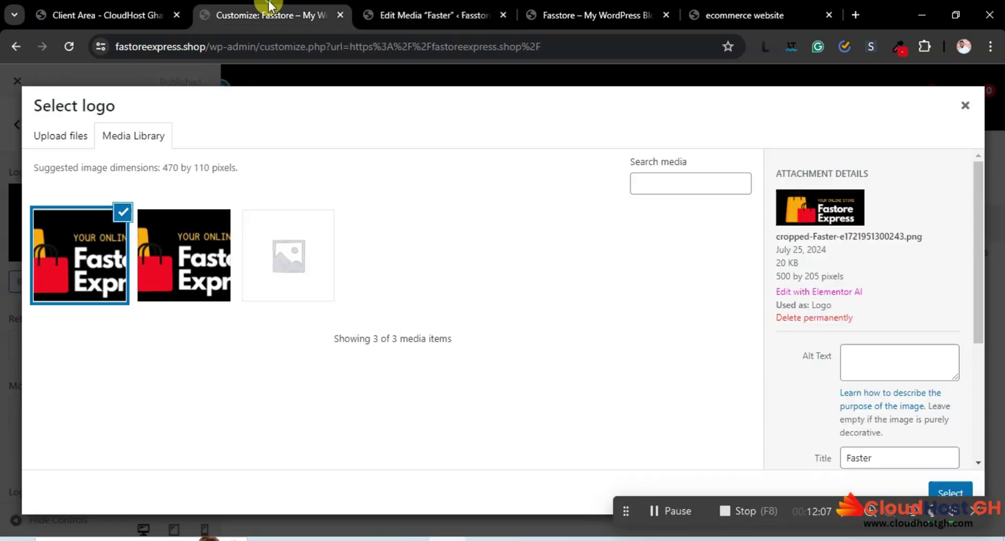
{"action": "left_click", "coordinate": [959, 492]}
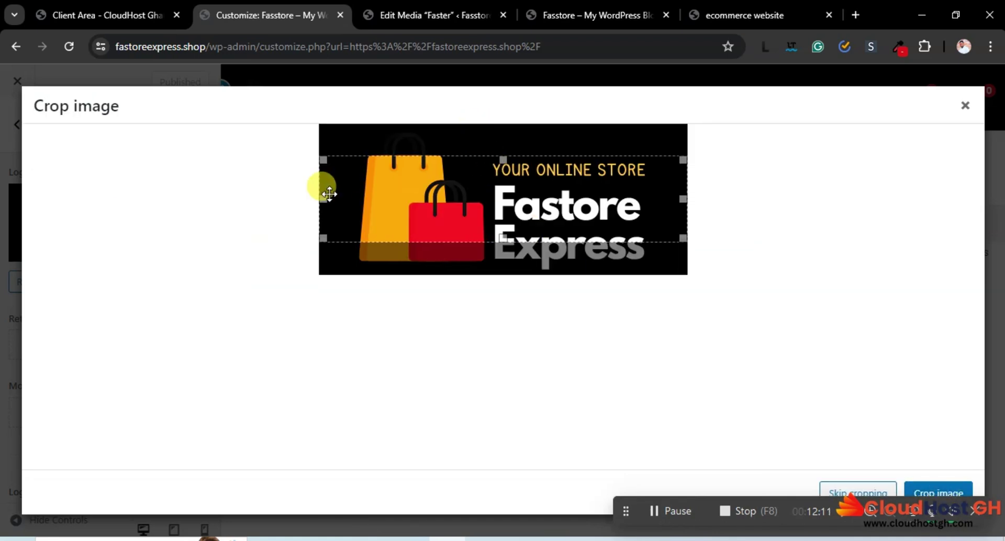
{"action": "left_click_drag", "start_coordinate": [321, 200], "coordinate": [337, 204]}
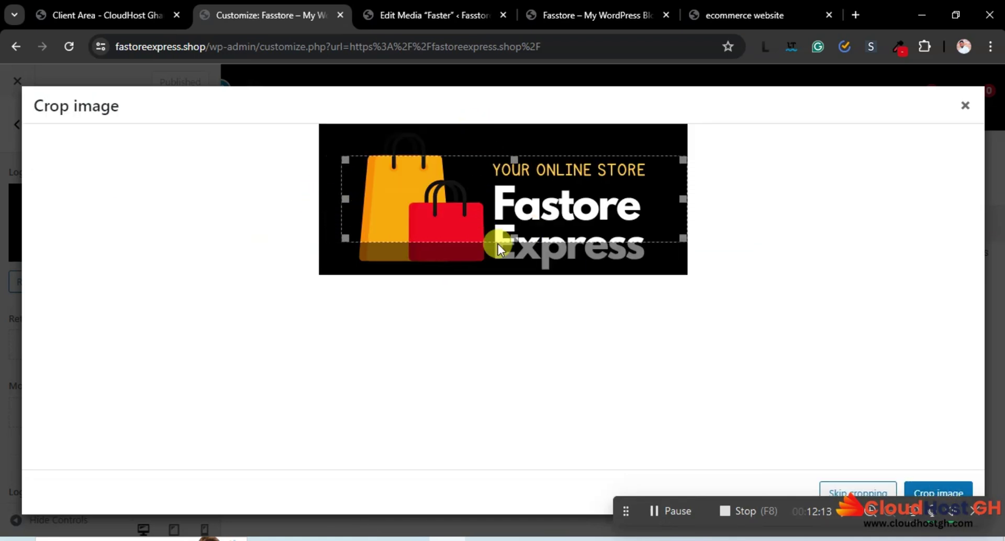
{"action": "left_click_drag", "start_coordinate": [508, 237], "coordinate": [513, 267]}
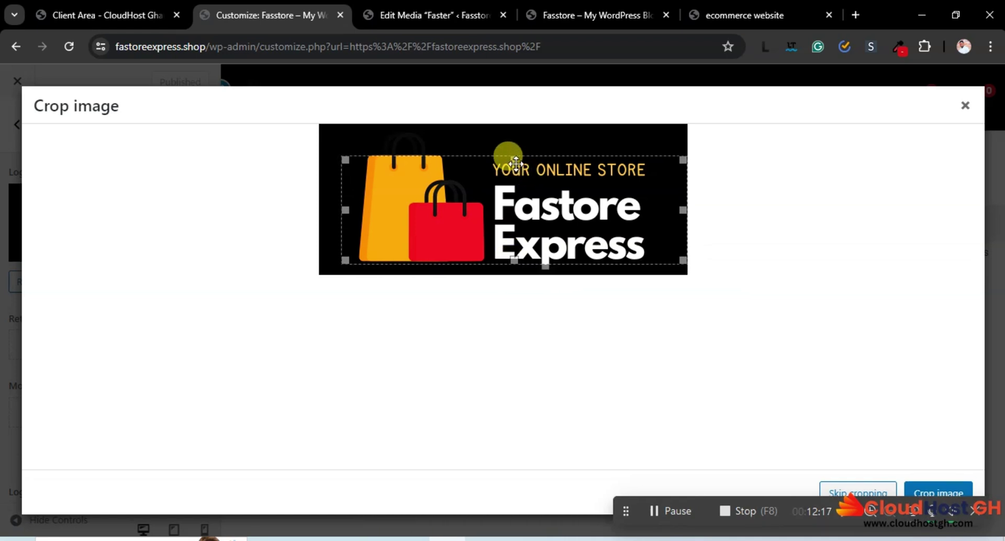